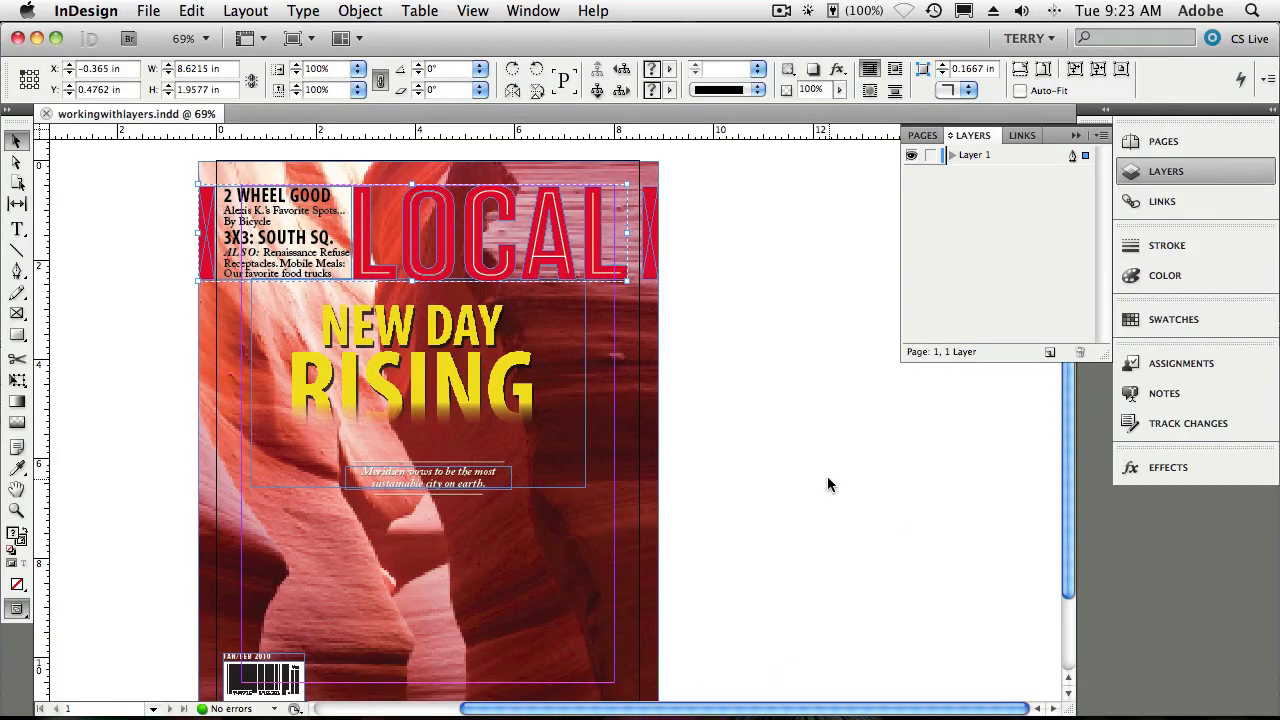
# Select the cover's title, masthead and barcode in turn, ending with the full-page rock image selected
pyautogui.click(818, 463)
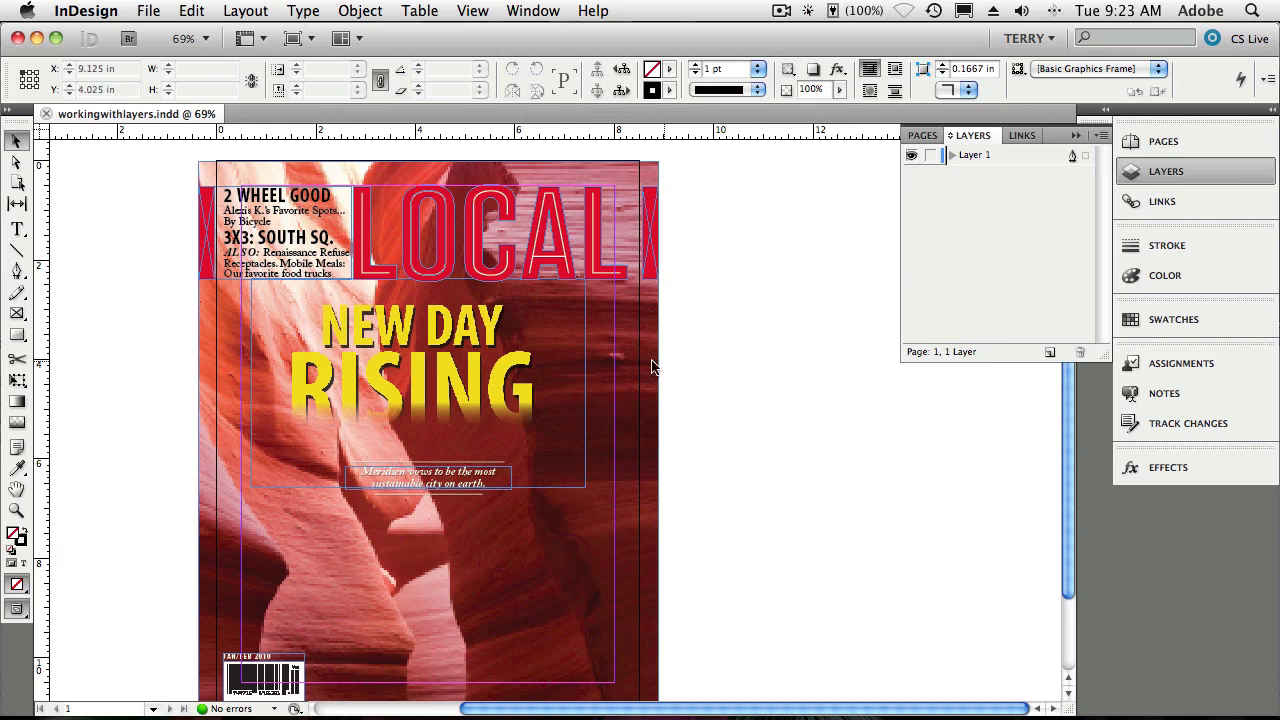
pyautogui.moveTo(755, 712); pyautogui.dragTo(716, 712)
pyautogui.click(571, 460)
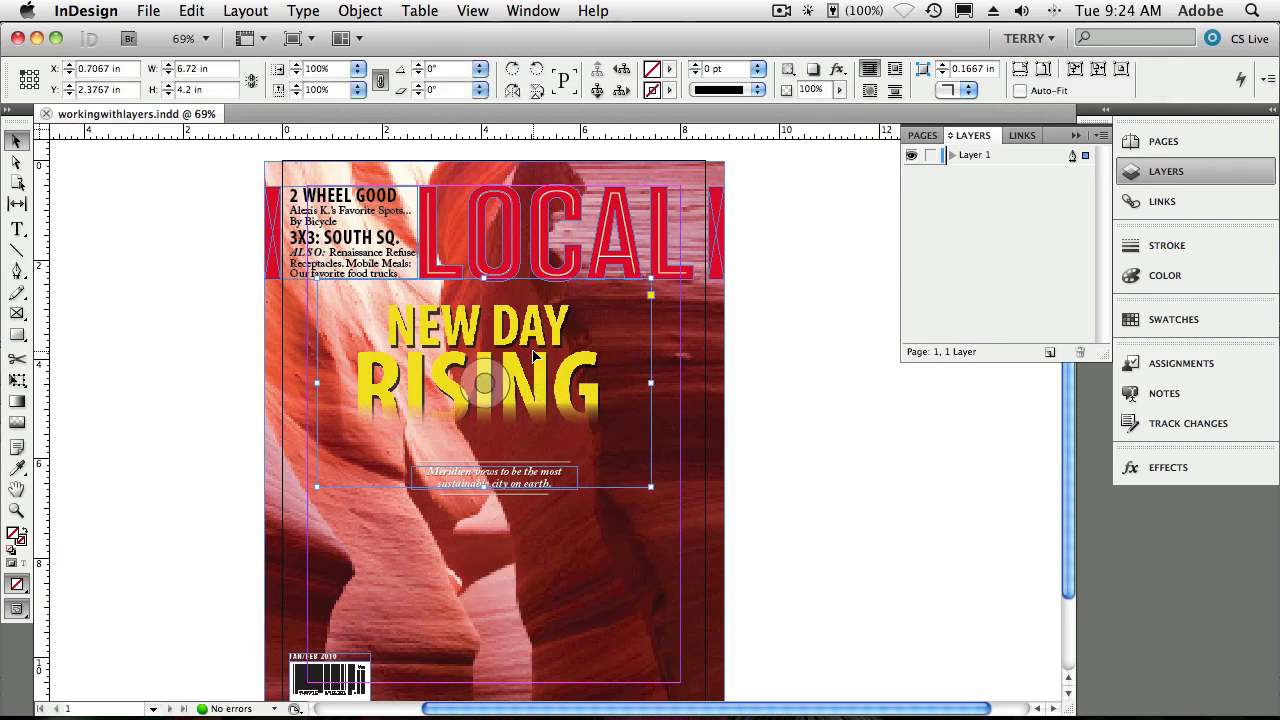
pyautogui.click(537, 248)
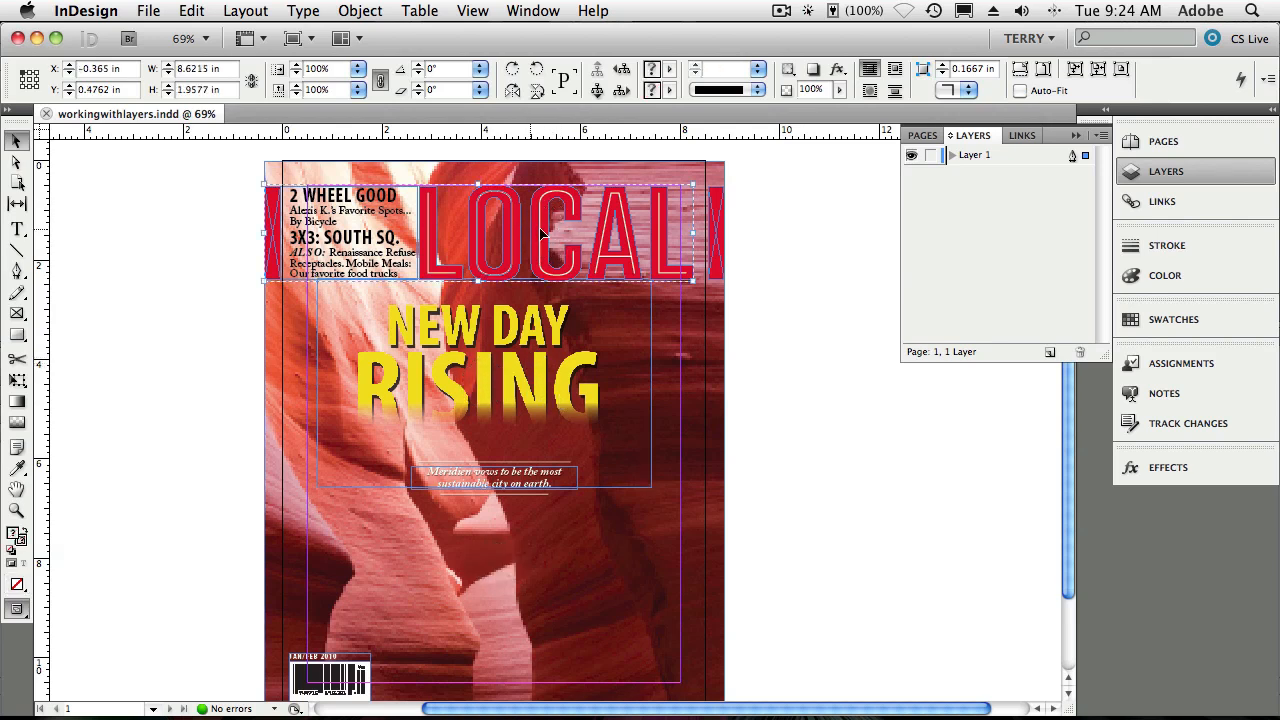
pyautogui.click(340, 658)
pyautogui.click(503, 594)
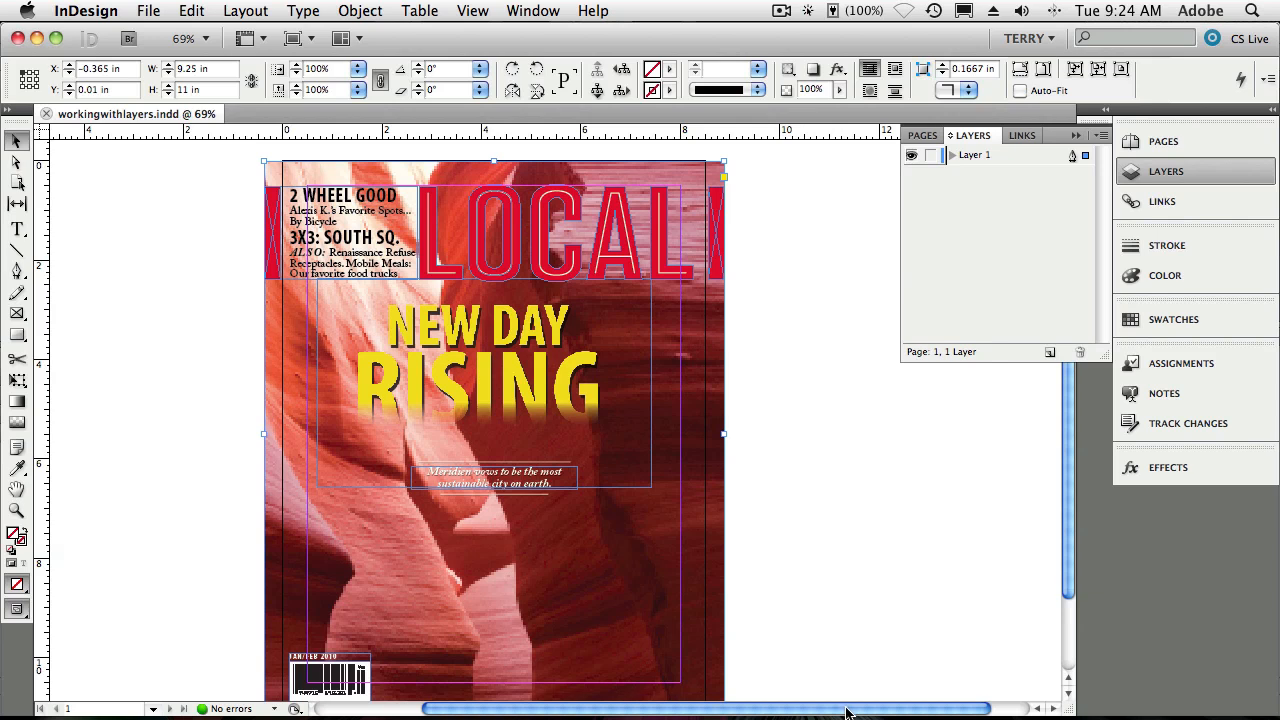
pyautogui.moveTo(845, 712); pyautogui.dragTo(828, 712)
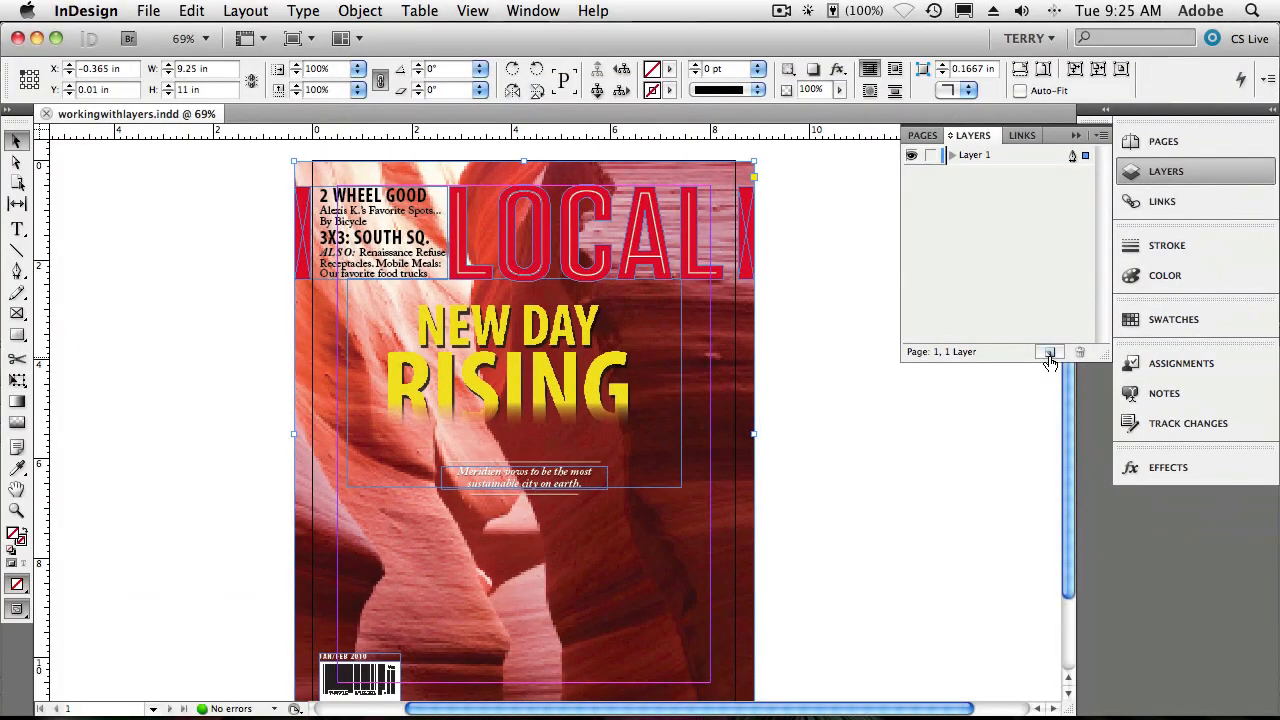
# Create a new layer named Background and place it below Layer 1
pyautogui.click(1050, 355)
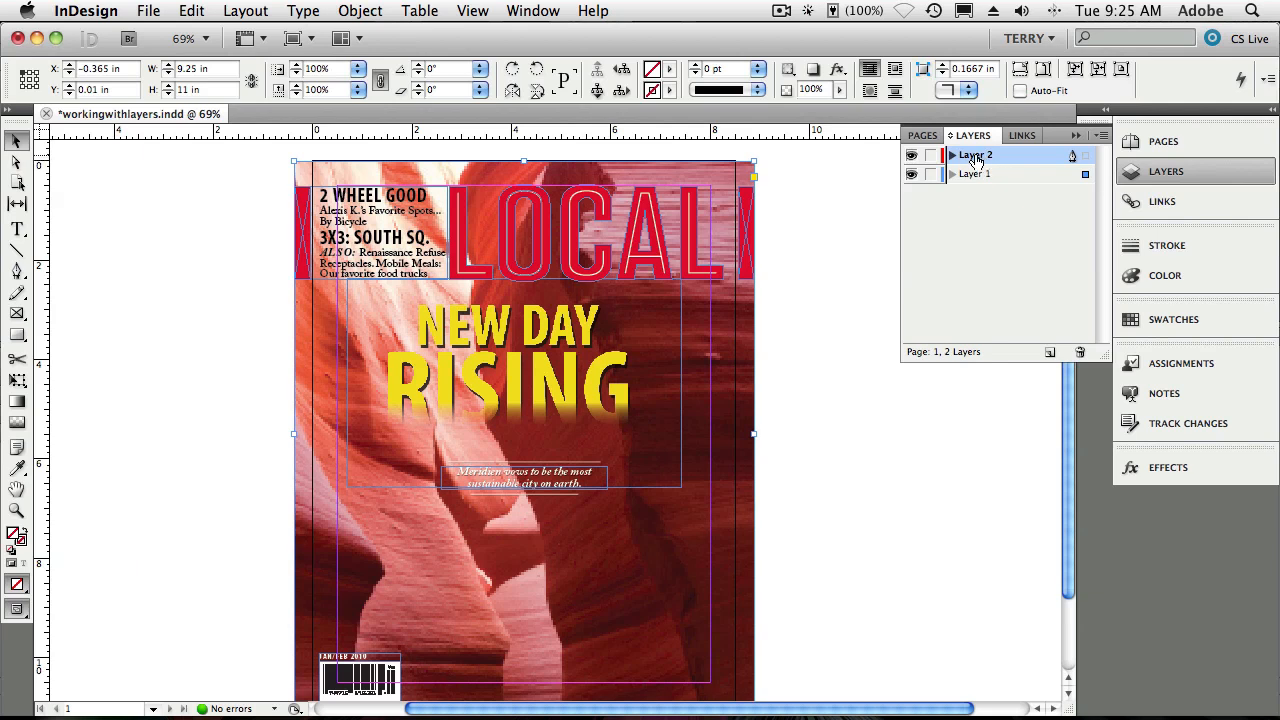
pyautogui.doubleClick(975, 160)
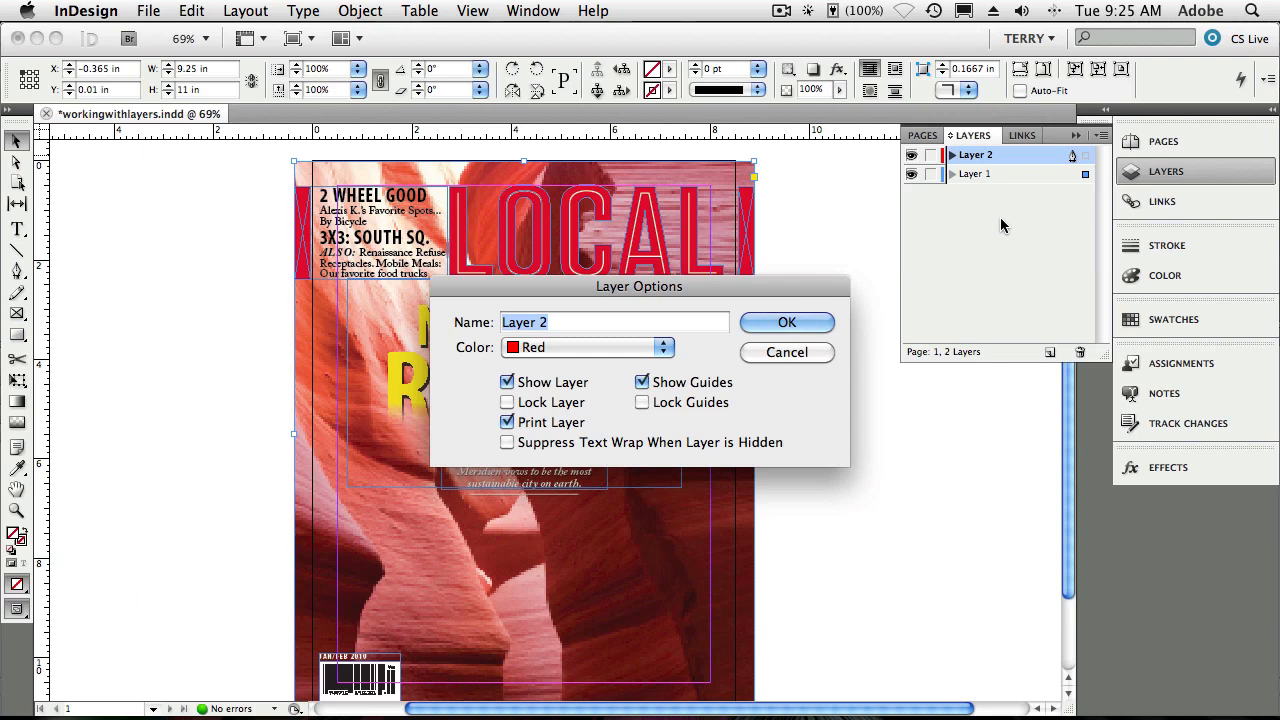
pyautogui.write('Background')
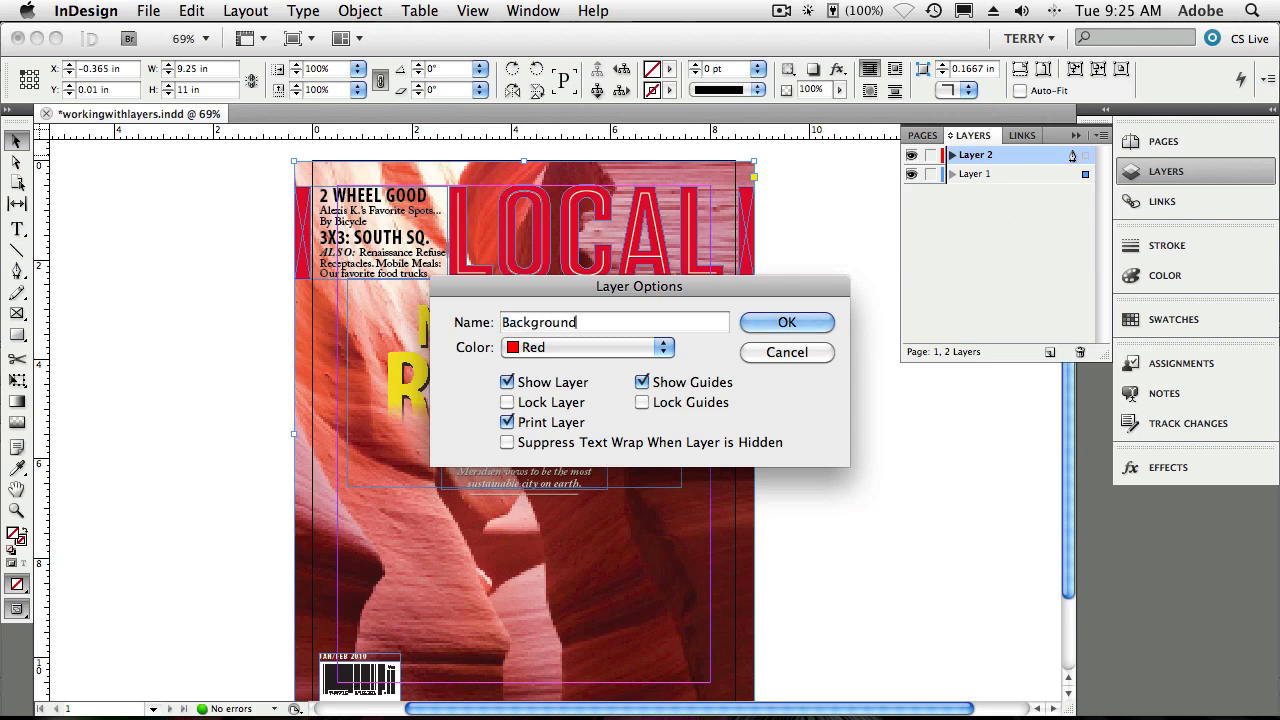
pyautogui.press('Return')
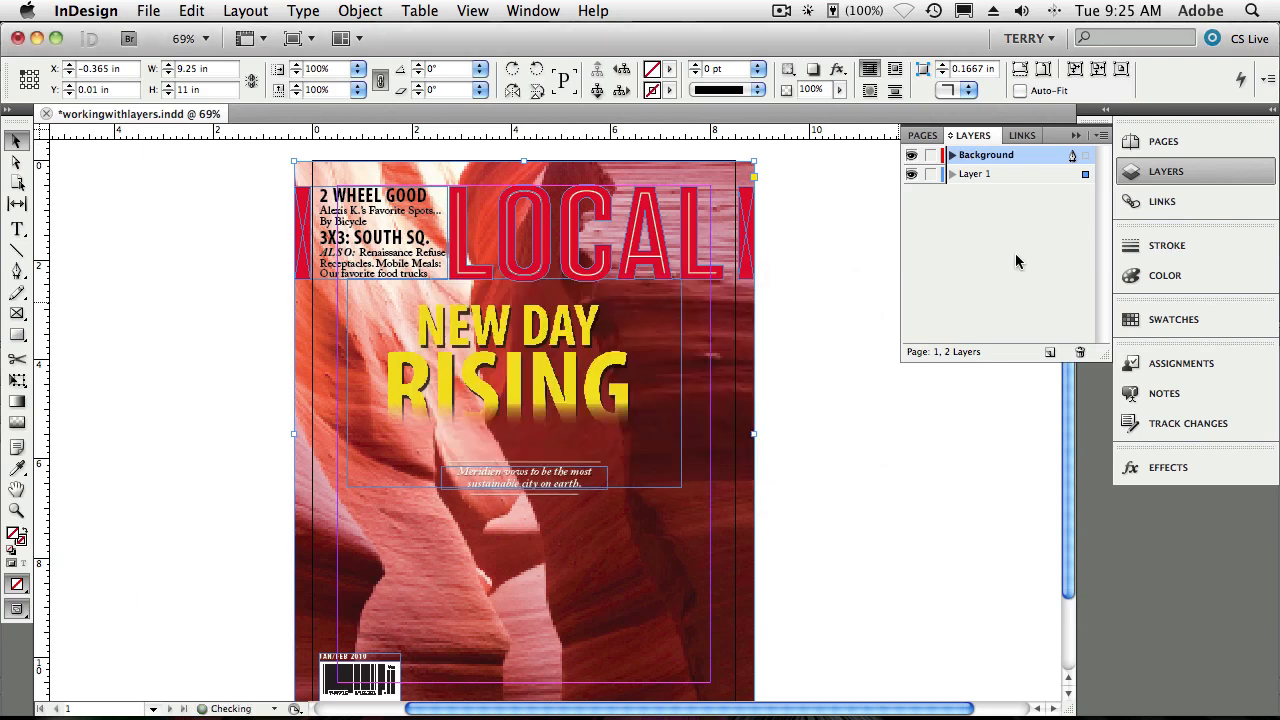
pyautogui.moveTo(993, 165); pyautogui.dragTo(988, 180)
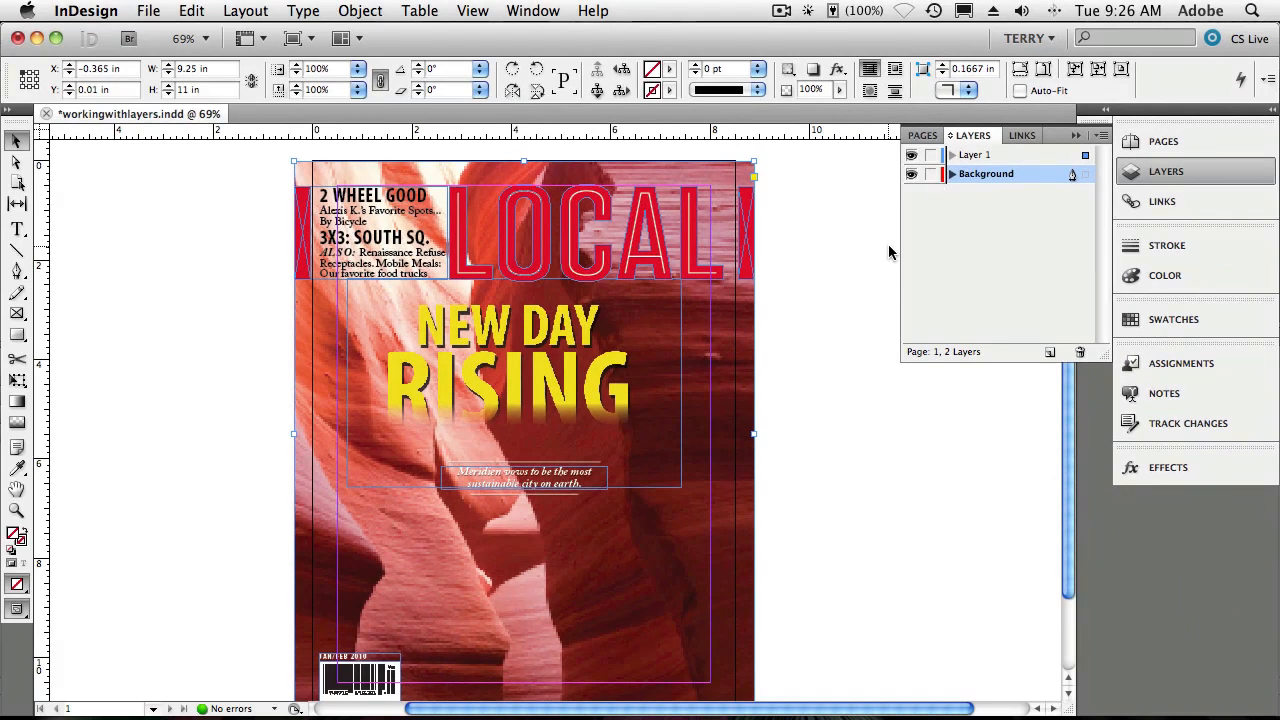
# Move the selected full-page rock image from Layer 1 to the Background layer
pyautogui.click(911, 176)
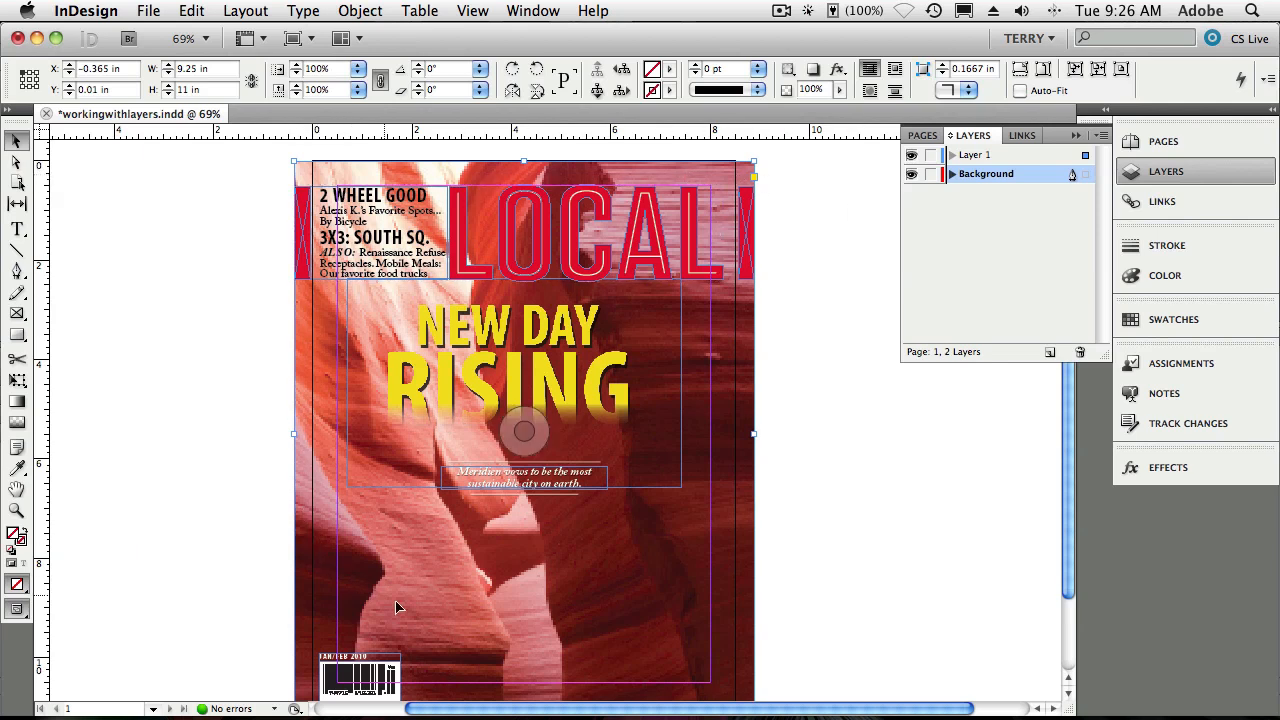
pyautogui.hscroll(-3, 782, 517)
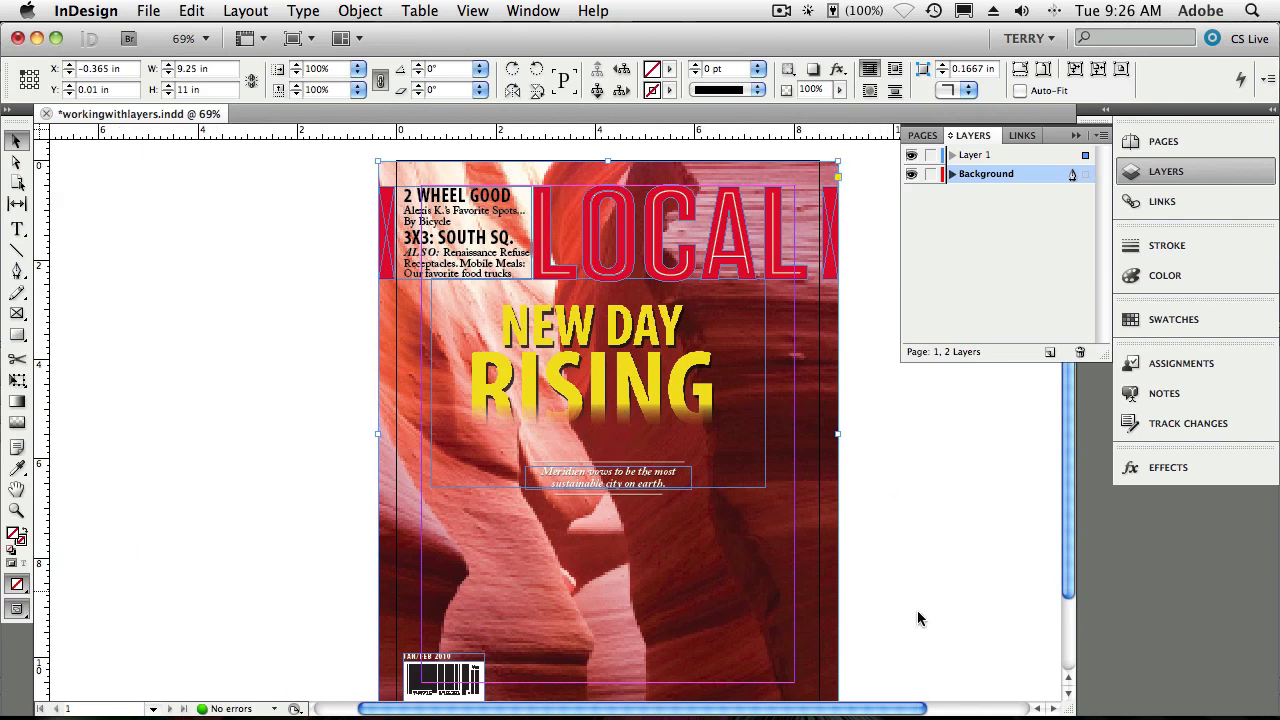
pyautogui.moveTo(1068, 588); pyautogui.dragTo(1069, 600)
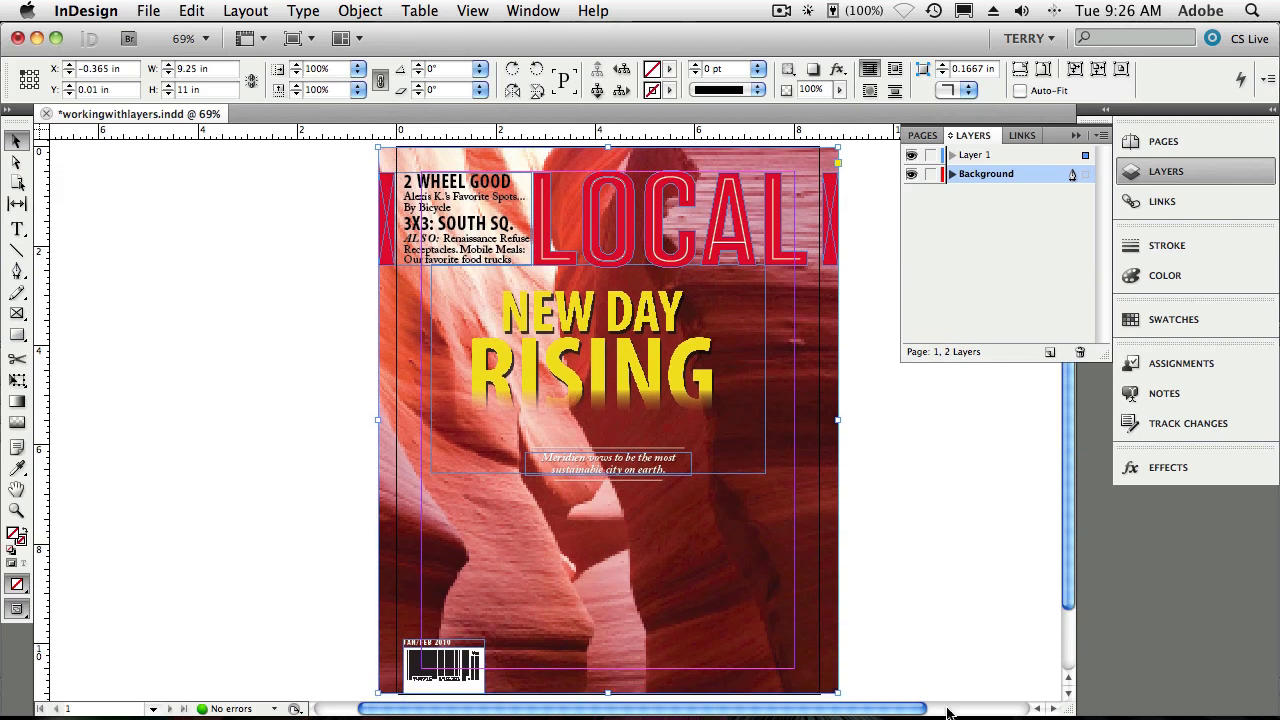
pyautogui.moveTo(904, 712); pyautogui.dragTo(942, 712)
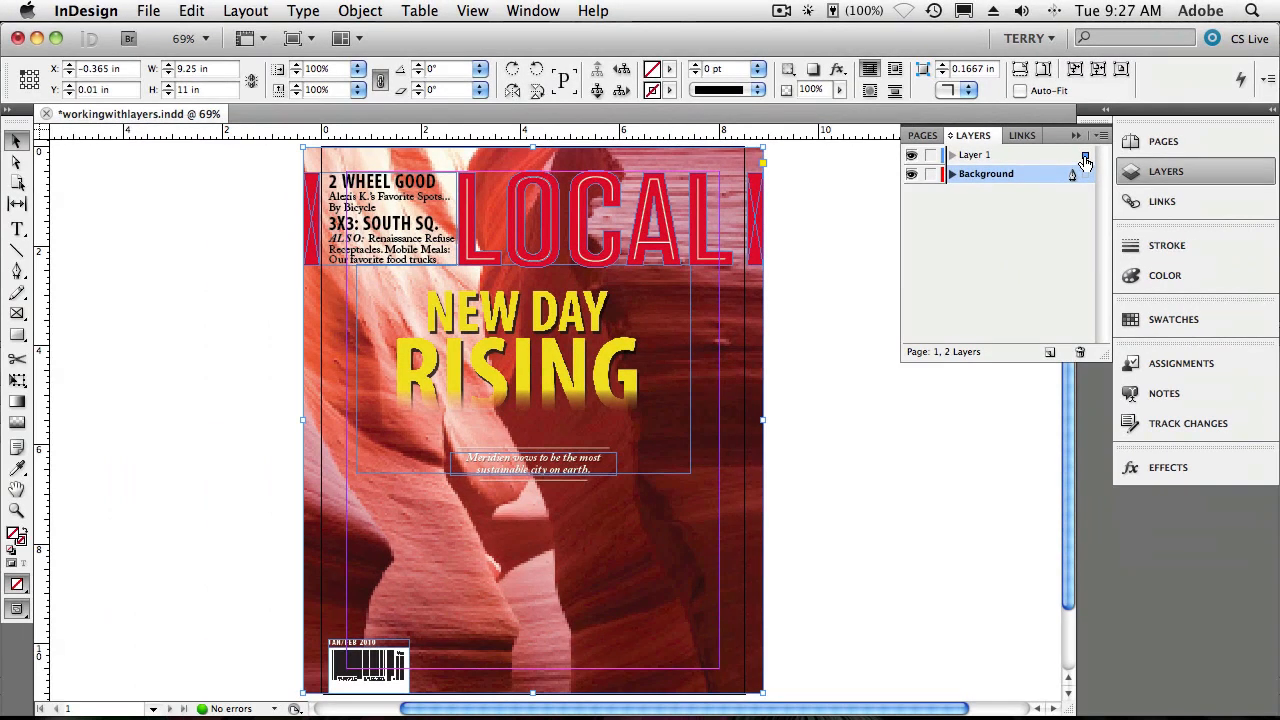
pyautogui.moveTo(1085, 161); pyautogui.dragTo(1086, 176)
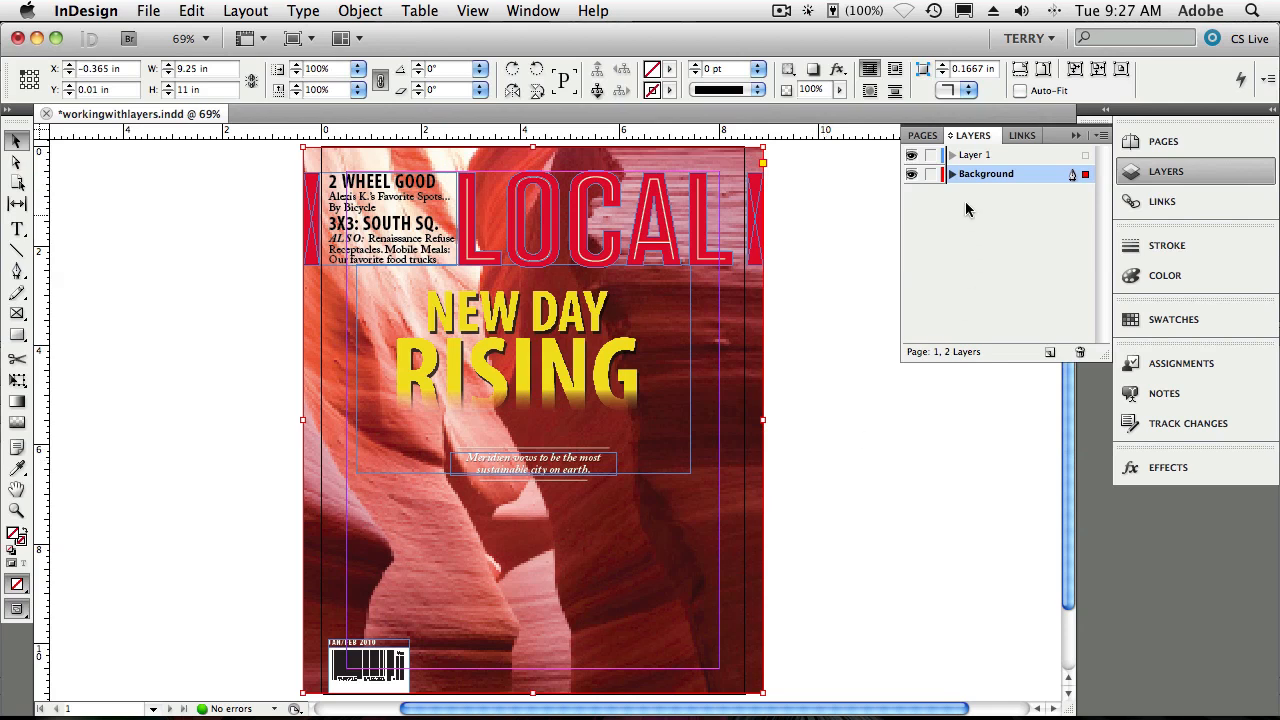
# Hide and reshow the Background layer to check its content, and lock the layer
pyautogui.click(911, 176)
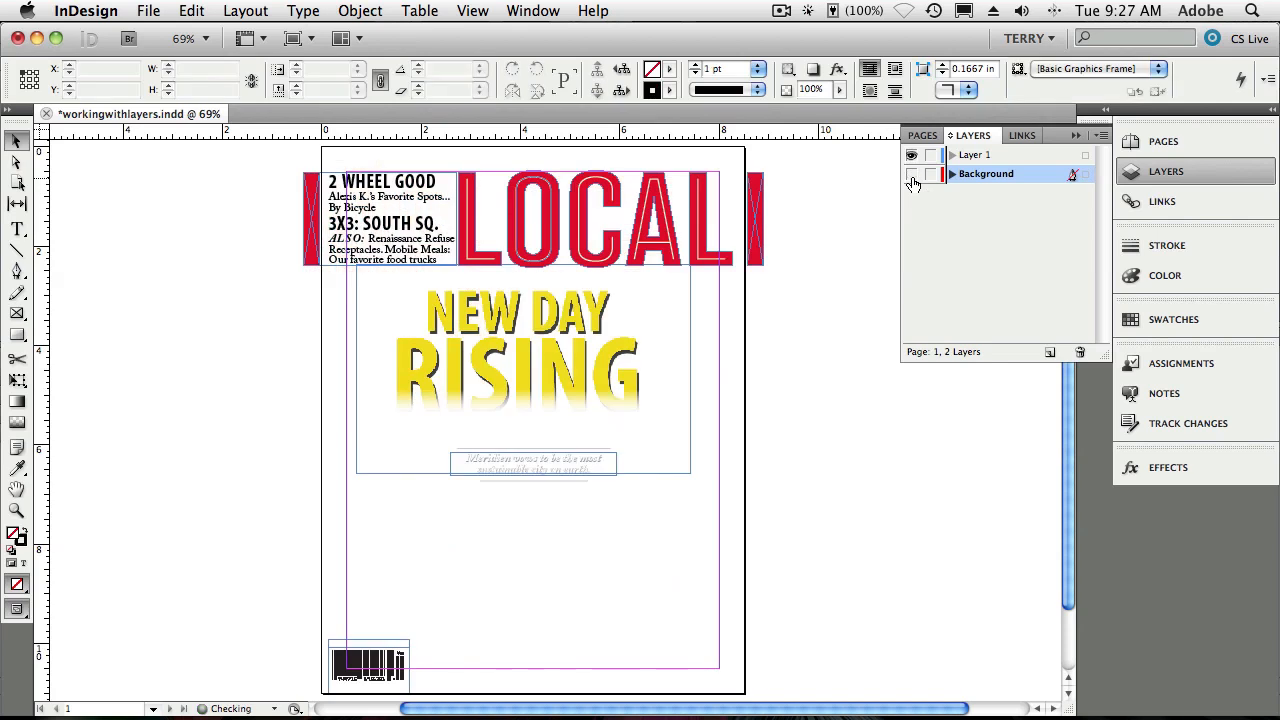
pyautogui.click(911, 175)
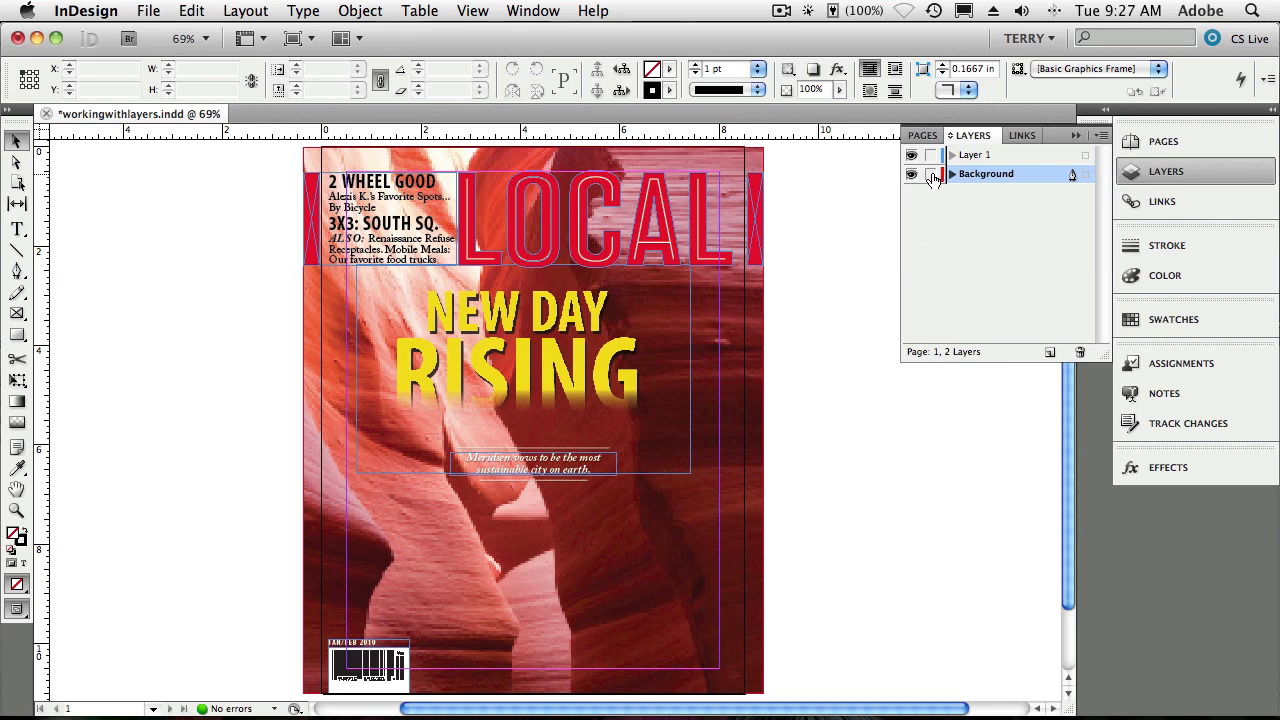
pyautogui.click(931, 176)
# Shift the yellow New Day Rising title slightly down and right on the cover, and try to select the locked background image
pyautogui.moveTo(626, 366)
pyautogui.mouseDown()
pyautogui.moveTo(645, 383)
pyautogui.moveTo(627, 388)
pyautogui.mouseUp()
pyautogui.click(658, 548)
pyautogui.moveTo(542, 409)
pyautogui.mouseDown()
pyautogui.moveTo(545, 441)
pyautogui.moveTo(545, 425)
pyautogui.mouseUp()
pyautogui.click(500, 608)
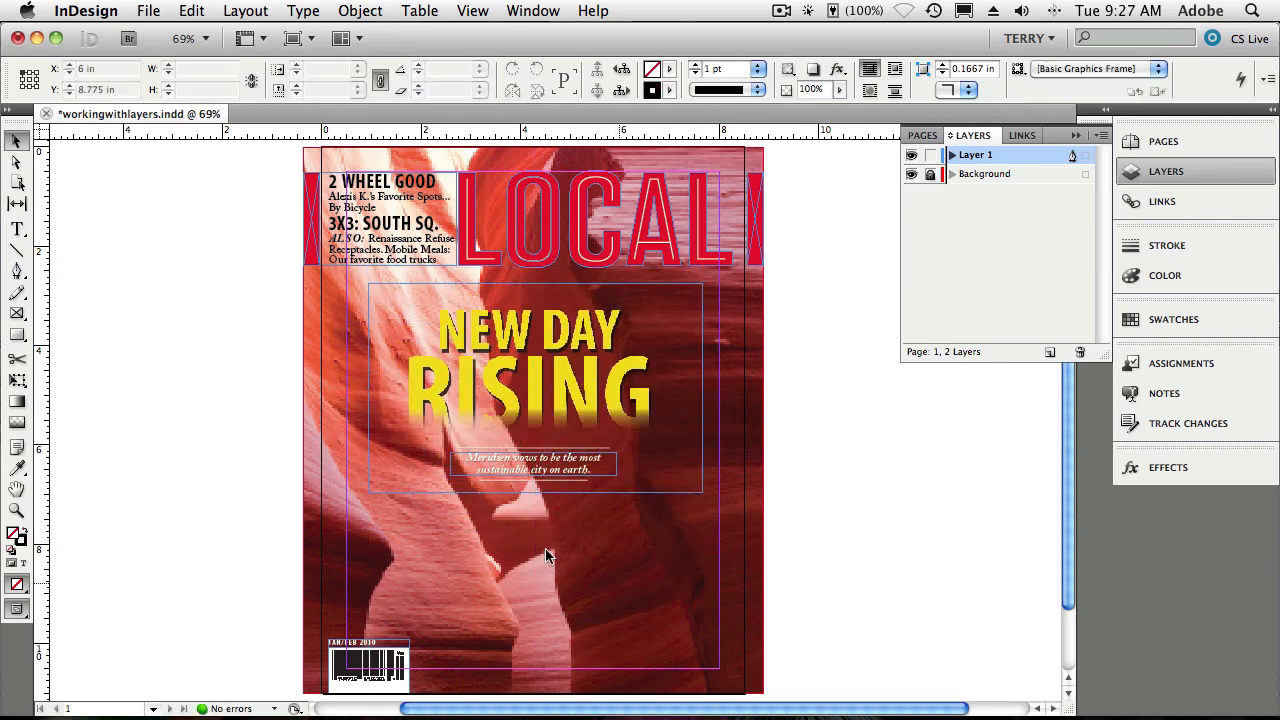
pyautogui.moveTo(617, 600); pyautogui.dragTo(685, 636)
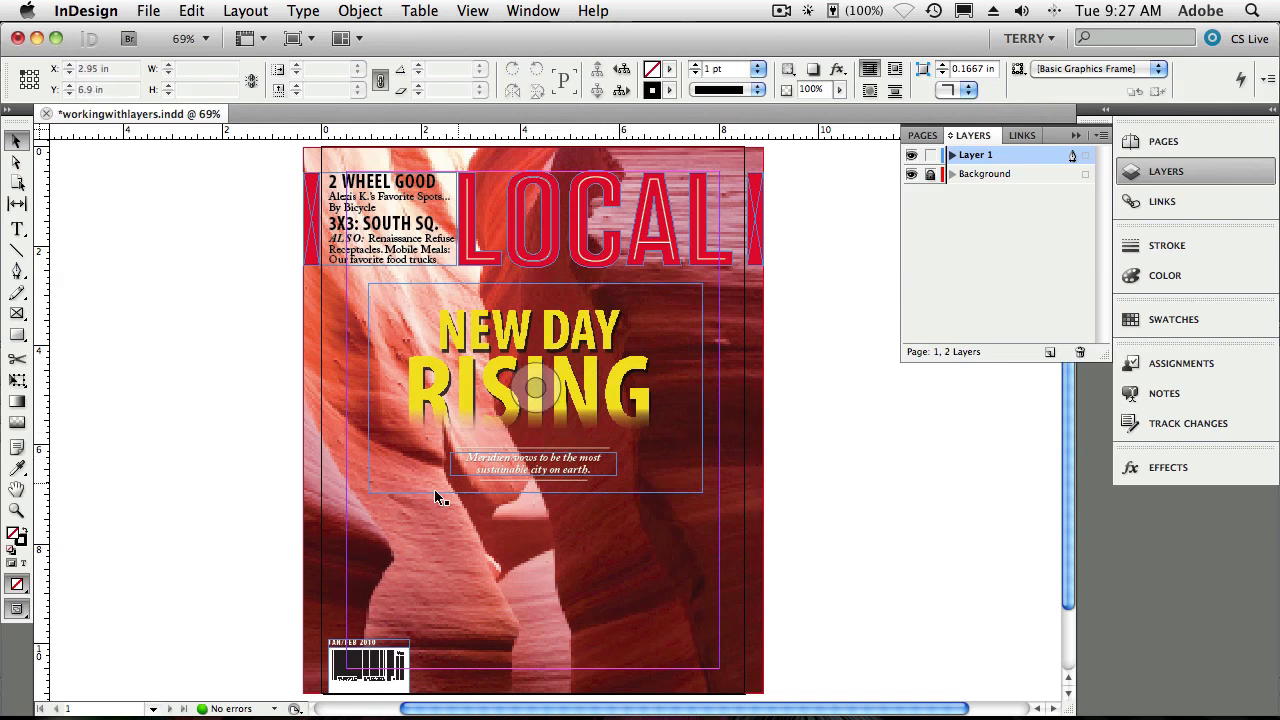
pyautogui.moveTo(316, 389); pyautogui.dragTo(316, 452)
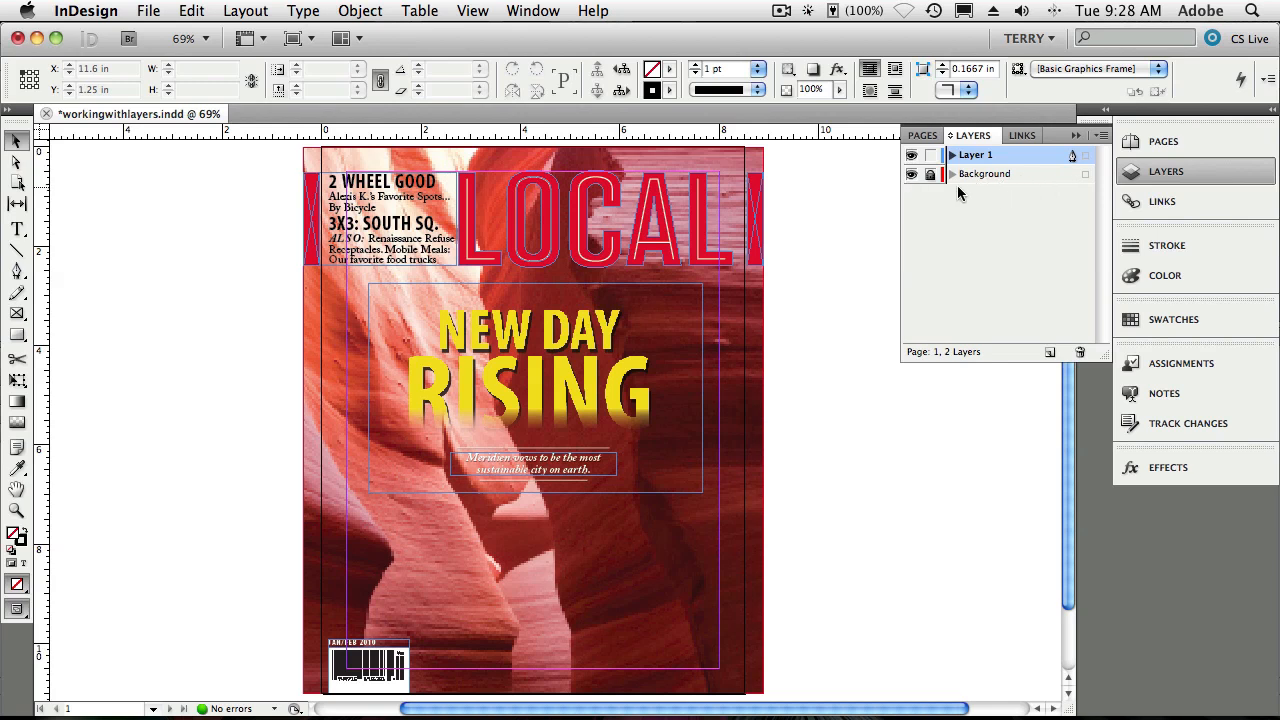
# Unlock the Background layer and expand Layer 1 to list its individual objects
pyautogui.click(930, 177)
pyautogui.click(951, 157)
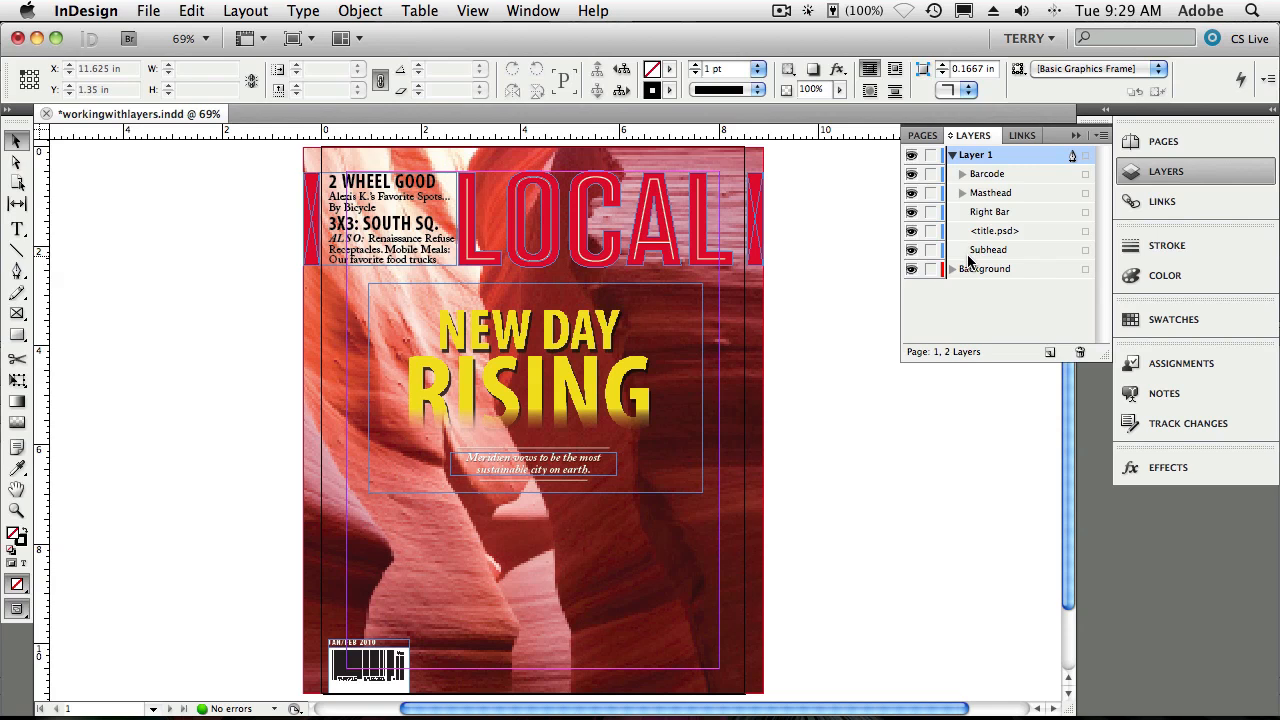
# Try out hiding and locking the Right Bar object on its own, leaving it shown and unlocked
pyautogui.click(911, 213)
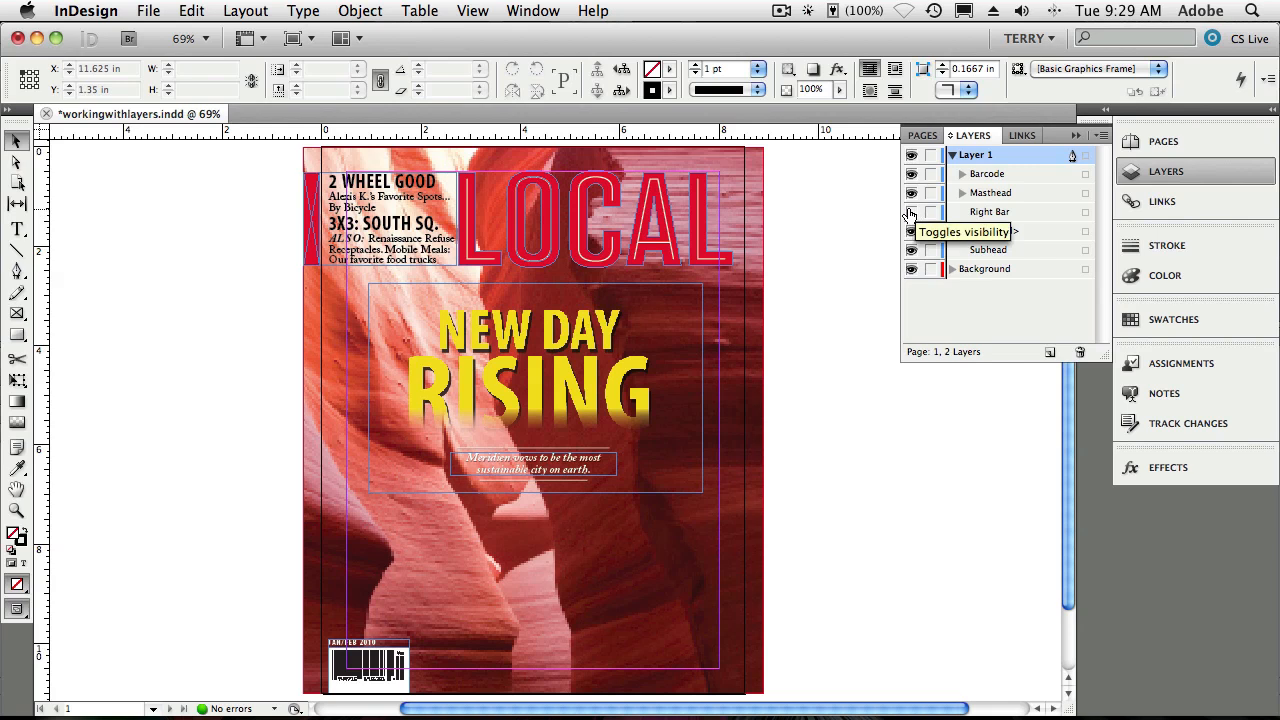
pyautogui.click(911, 212)
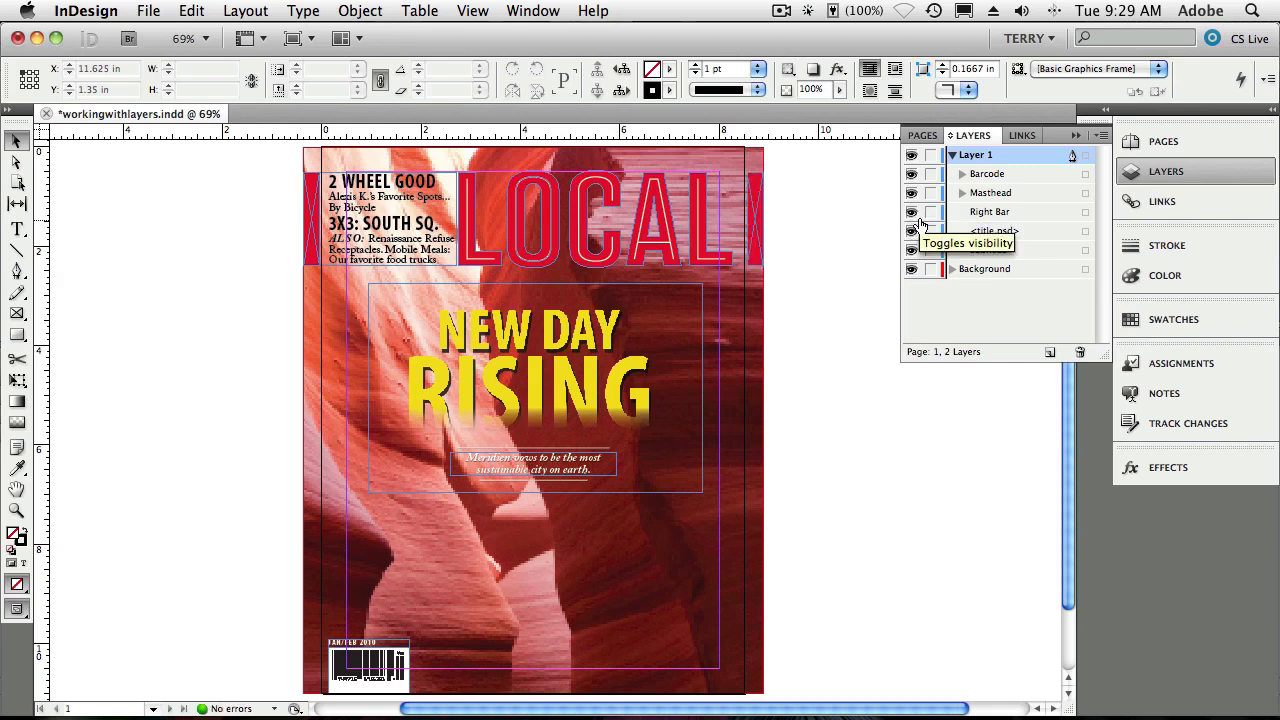
pyautogui.click(930, 212)
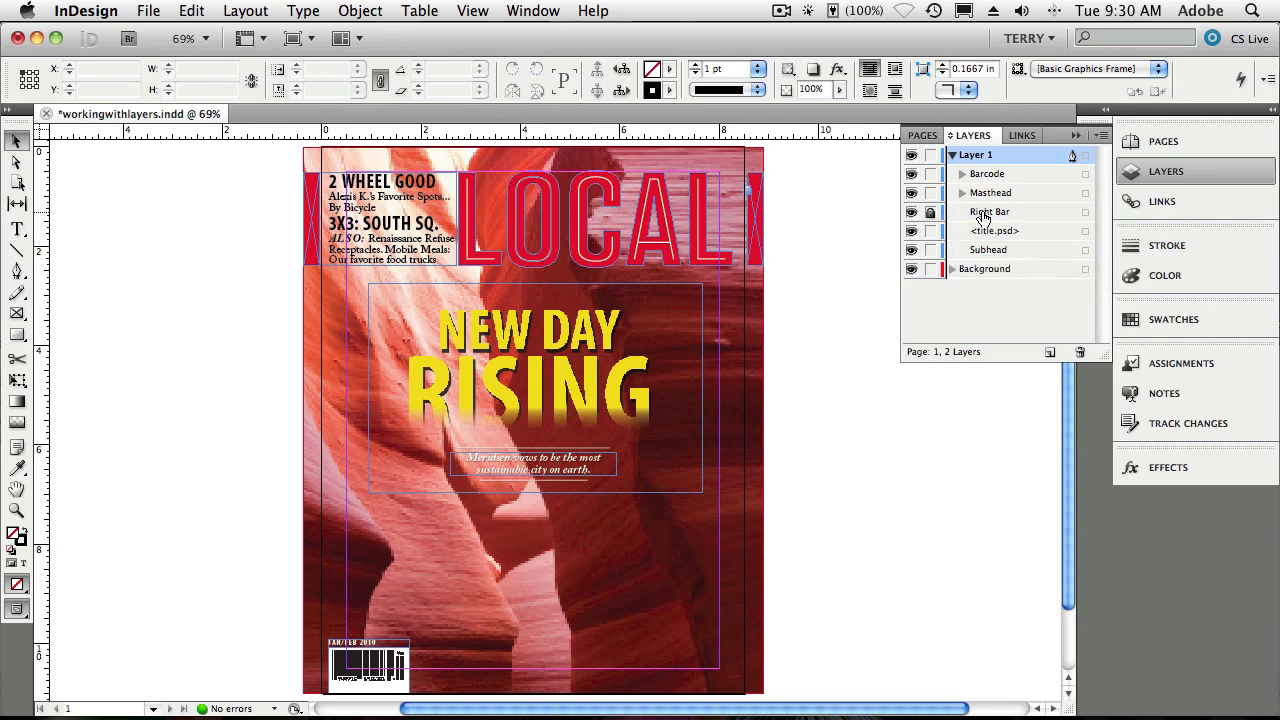
pyautogui.click(690, 222)
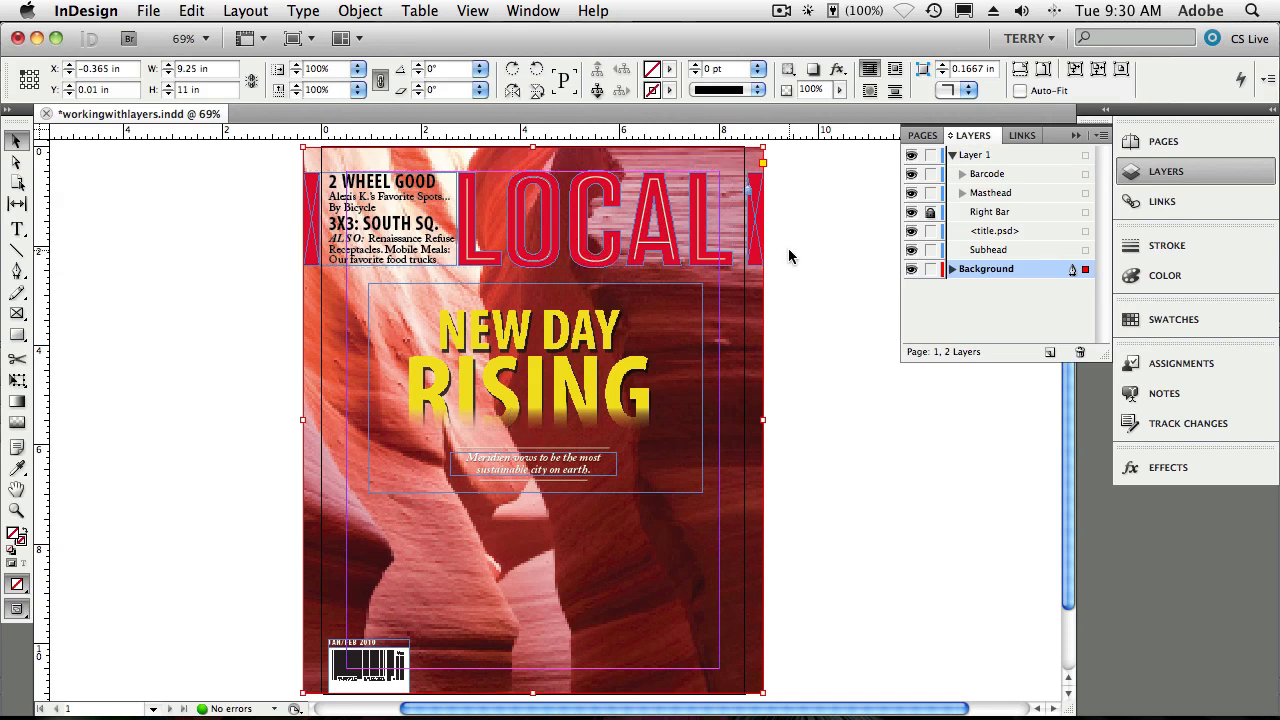
pyautogui.click(703, 252)
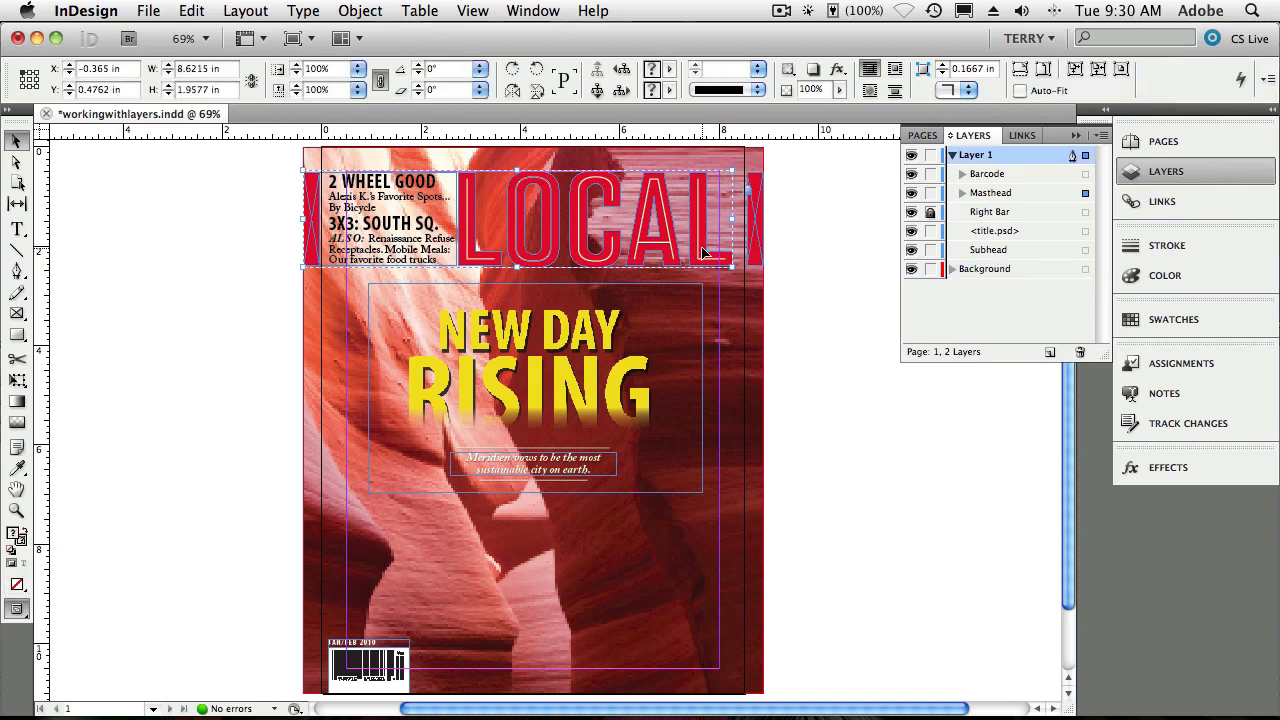
pyautogui.click(857, 251)
pyautogui.click(930, 213)
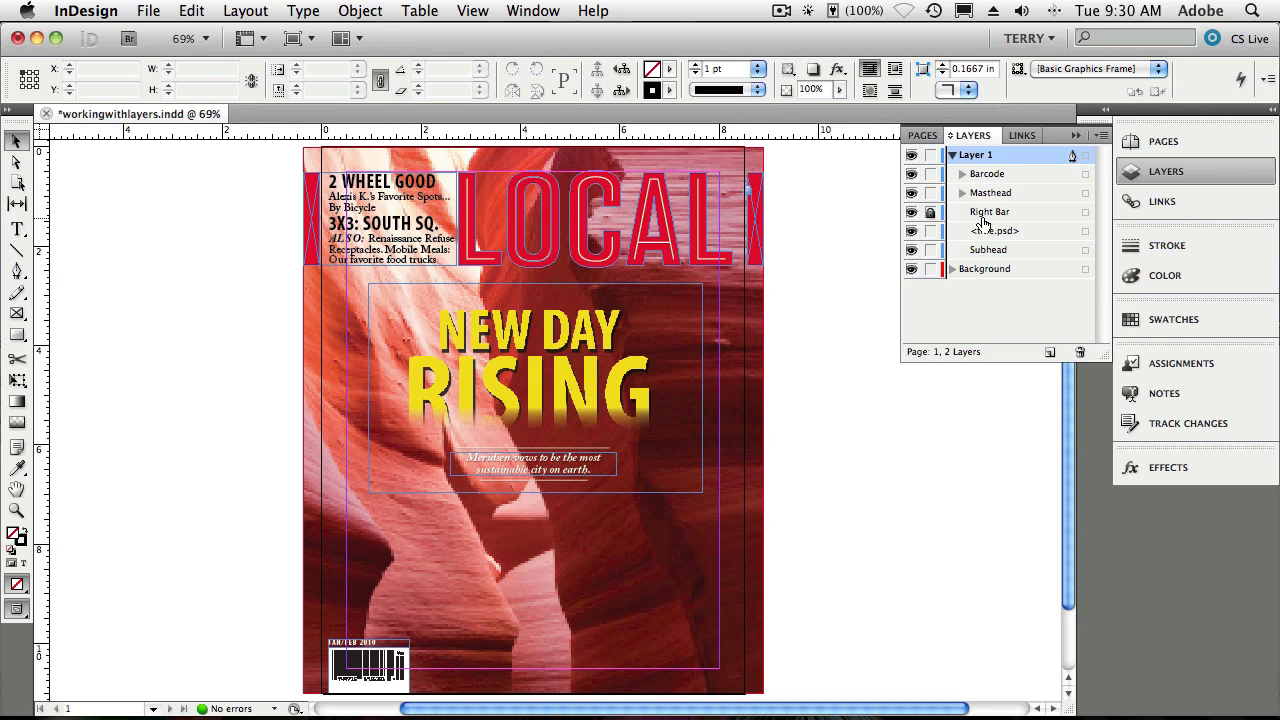
pyautogui.click(930, 212)
# Select the Right Bar object through its entry under Layer 1, and collapse the layer's object list
pyautogui.click(1085, 213)
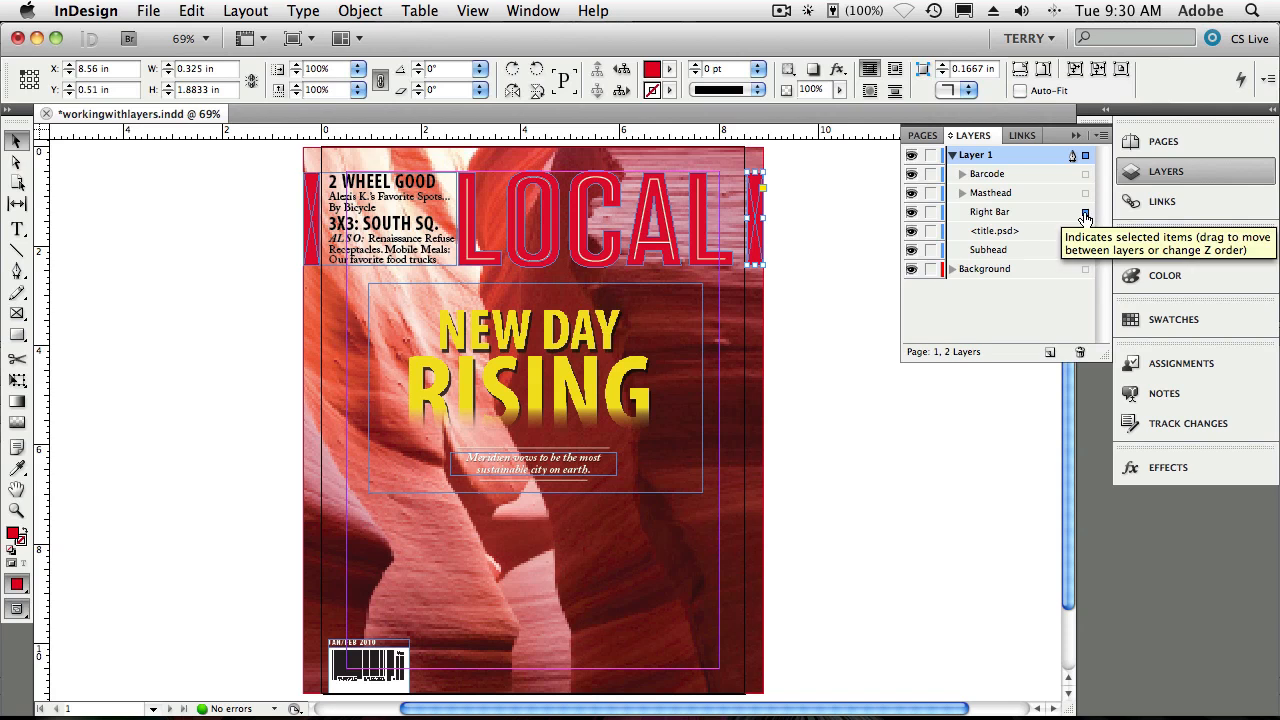
pyautogui.click(952, 155)
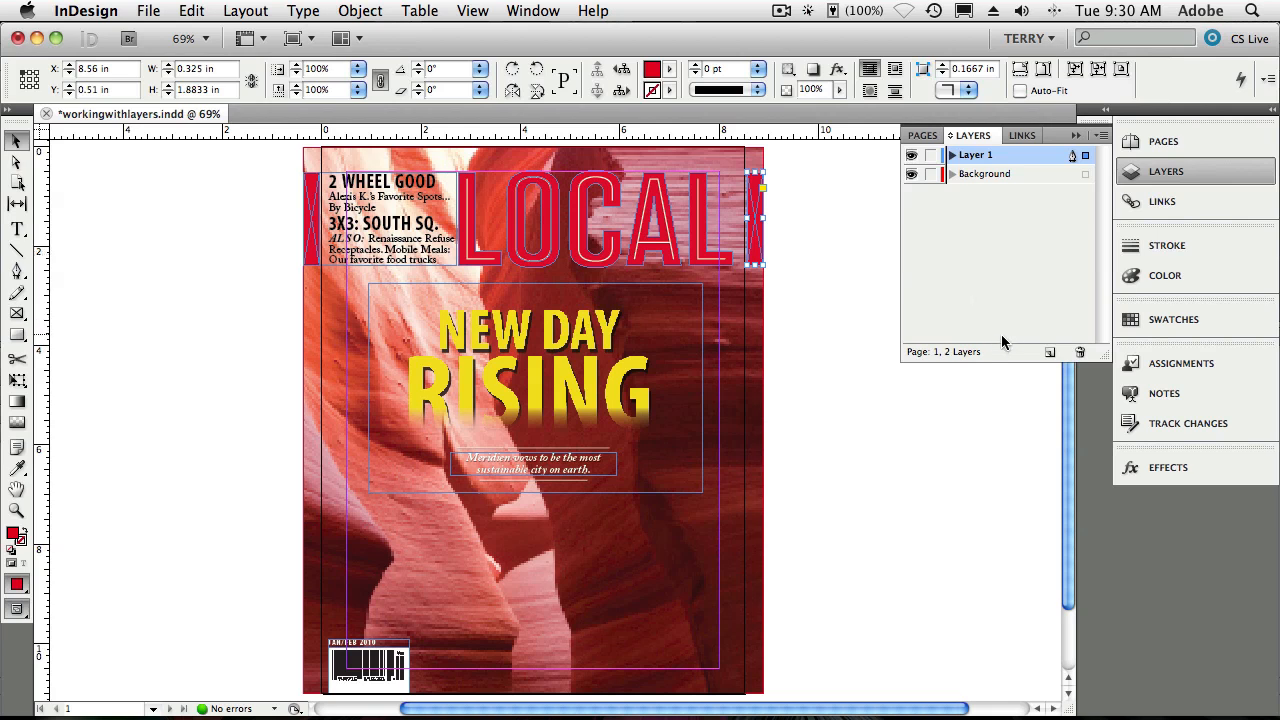
# Add a new green layer named Notes and exclude it from printing
pyautogui.click(1049, 352)
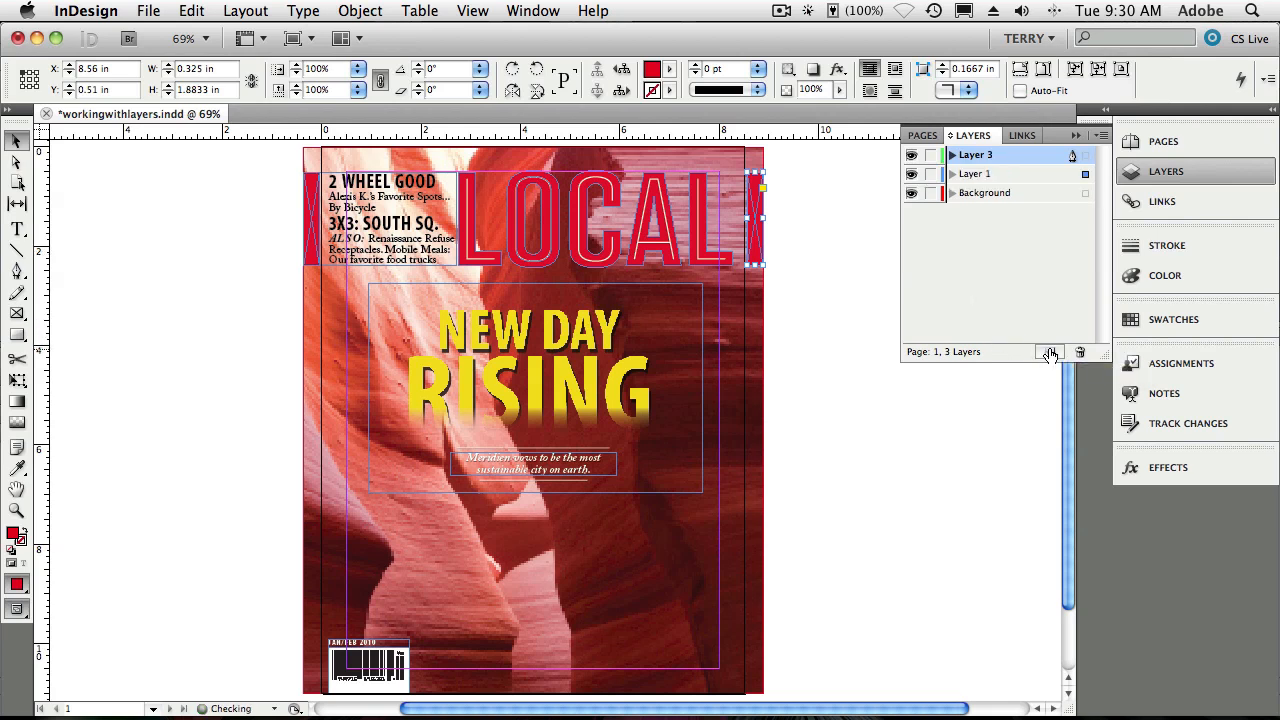
pyautogui.doubleClick(969, 157)
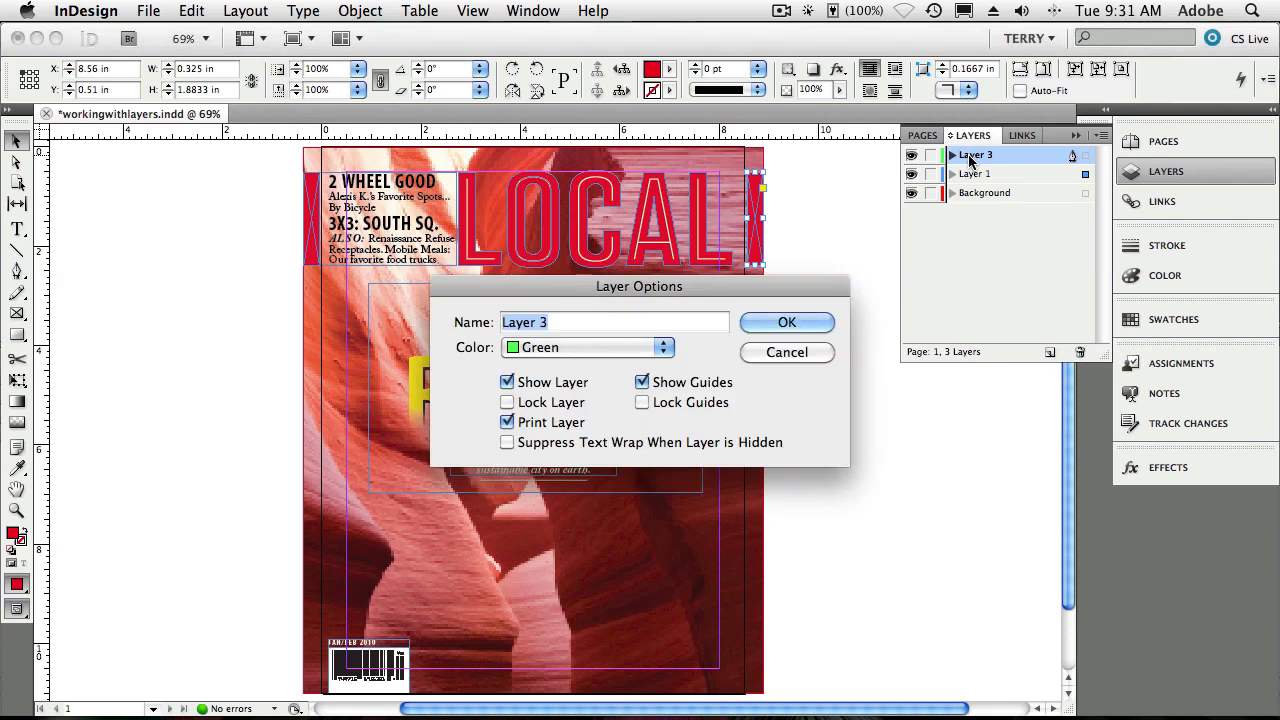
pyautogui.write('Notes')
pyautogui.moveTo(648, 289); pyautogui.dragTo(682, 188)
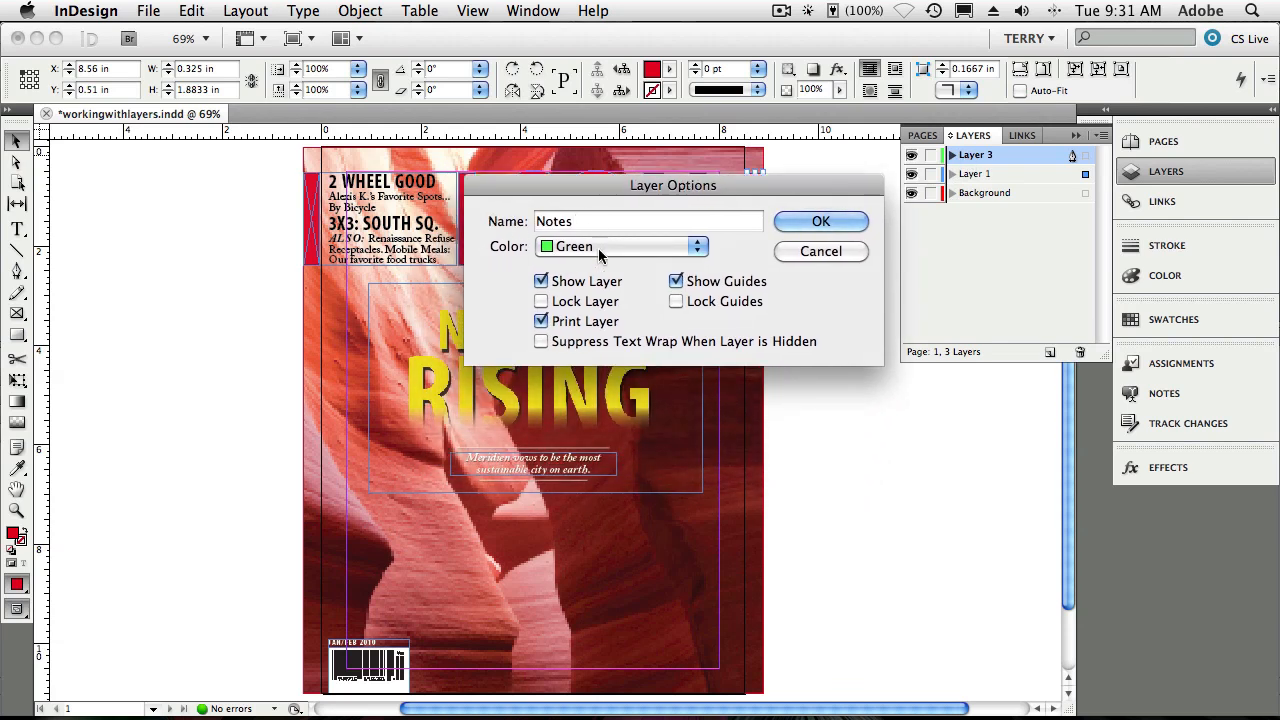
pyautogui.click(613, 247)
pyautogui.click(740, 210)
pyautogui.click(542, 321)
pyautogui.click(795, 225)
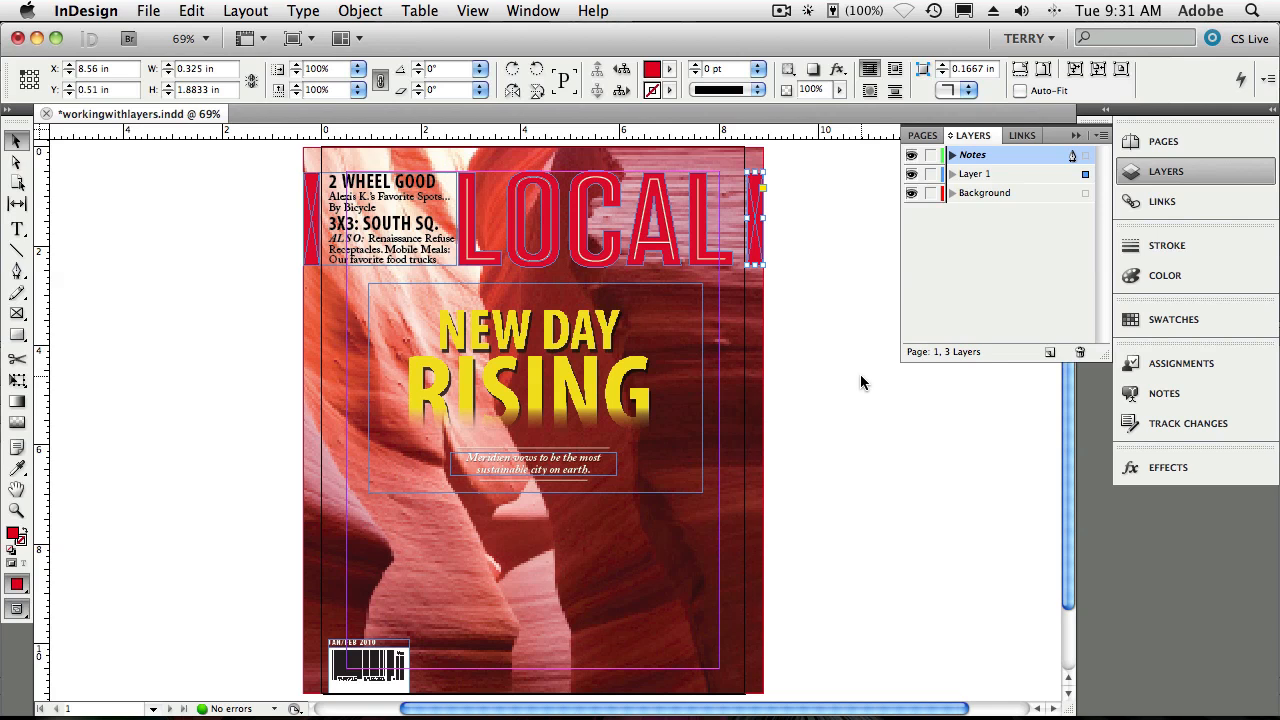
# Create a text frame about 2.55 by 3.1 in beside the cover on the Notes layer, reading "Change this image for the next issue"
pyautogui.click(17, 230)
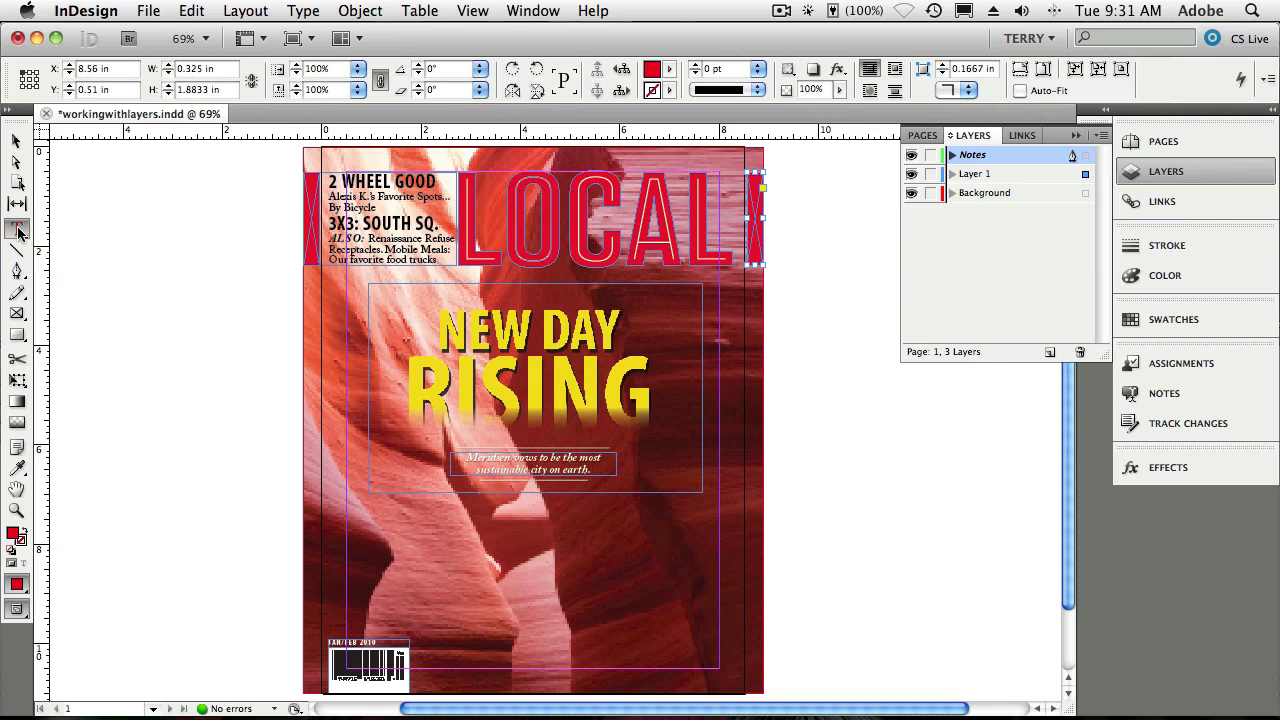
pyautogui.moveTo(793, 353); pyautogui.dragTo(920, 506)
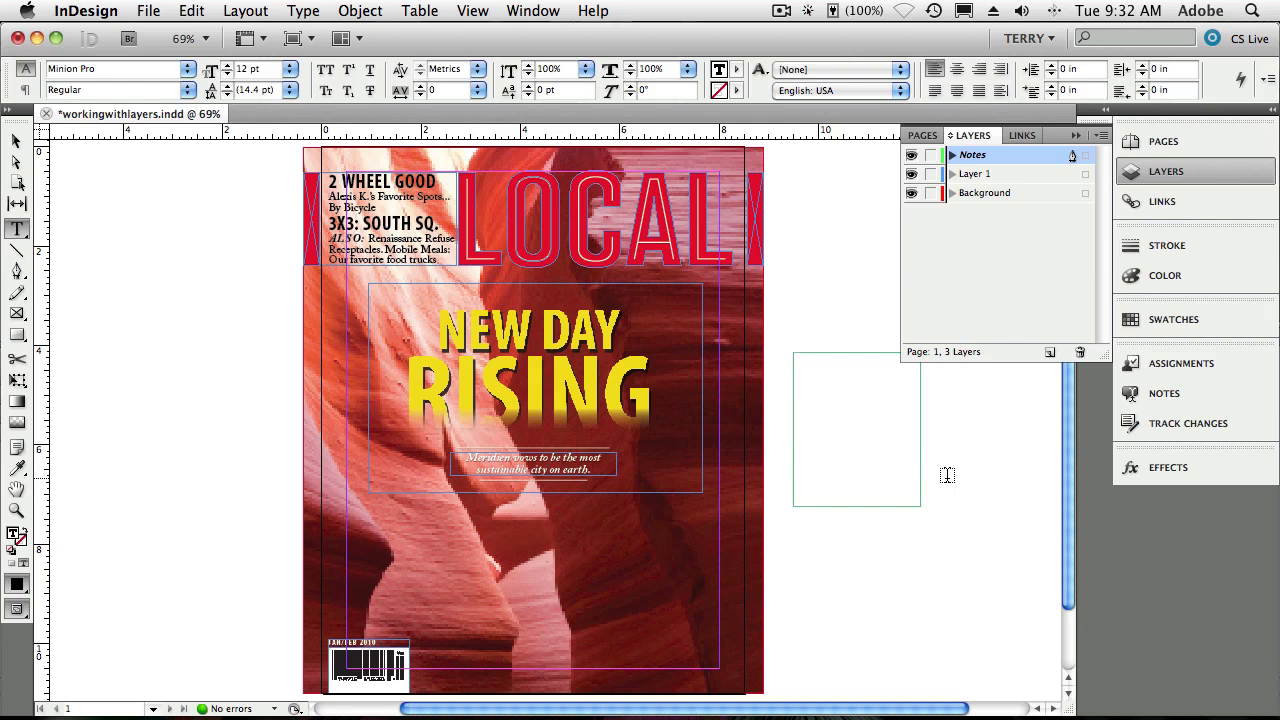
pyautogui.write('Ch')
# Enlarge the note's text to 40 pt and move its frame onto the cover image, just below the tagline
pyautogui.press('super+a')
pyautogui.press('super+shift+period')
pyautogui.press('super+shift+period')
pyautogui.press('super+shift+period')
pyautogui.press('super+shift+period')
pyautogui.press('super+shift+period')
pyautogui.press('super+shift+period')
pyautogui.press('super+shift+period')
pyautogui.press('super+shift+period')
pyautogui.press('super+shift+period')
pyautogui.press('super+shift+period')
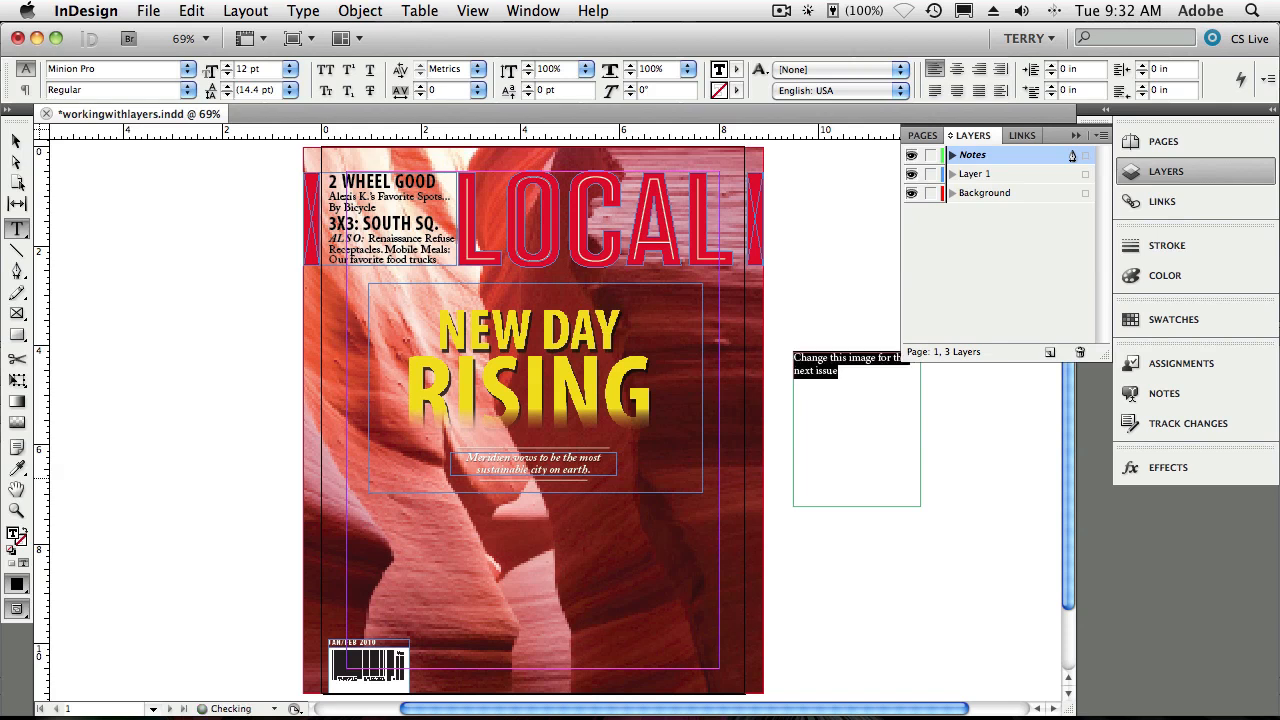
pyautogui.press('super+shift+period')
pyautogui.press('super+shift+period')
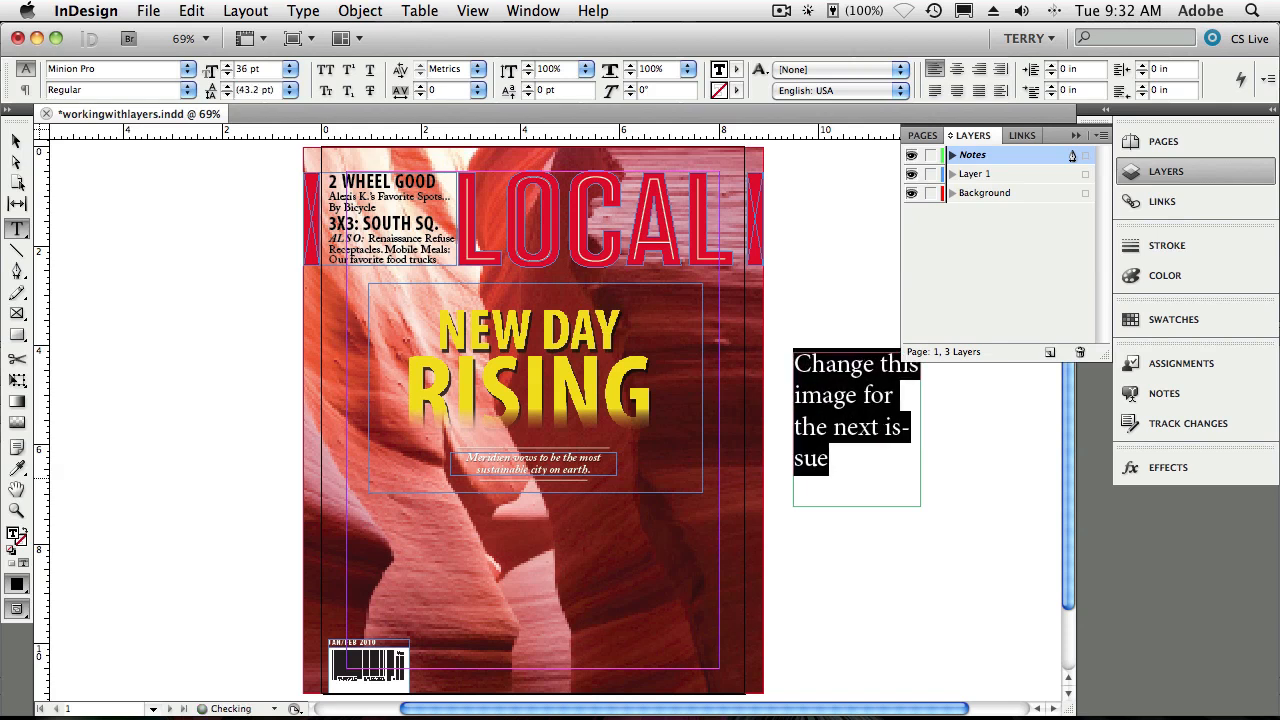
pyautogui.press('super+shift+period')
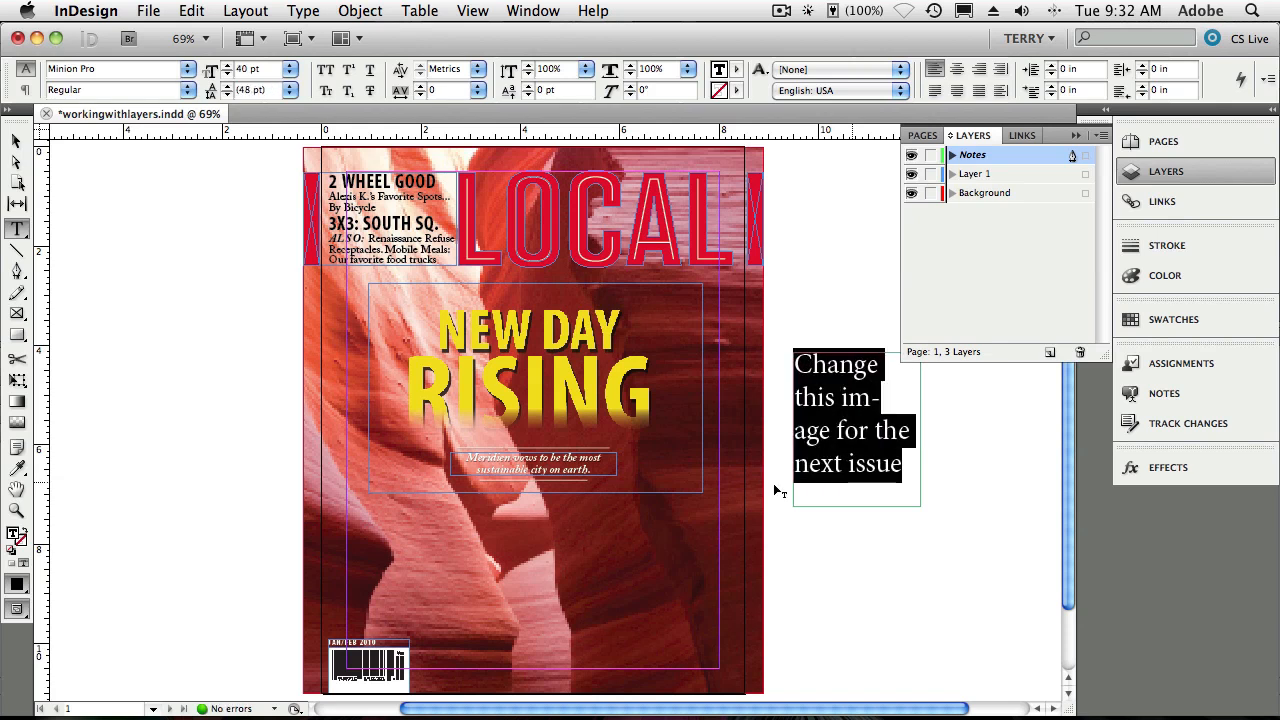
pyautogui.click(16, 140)
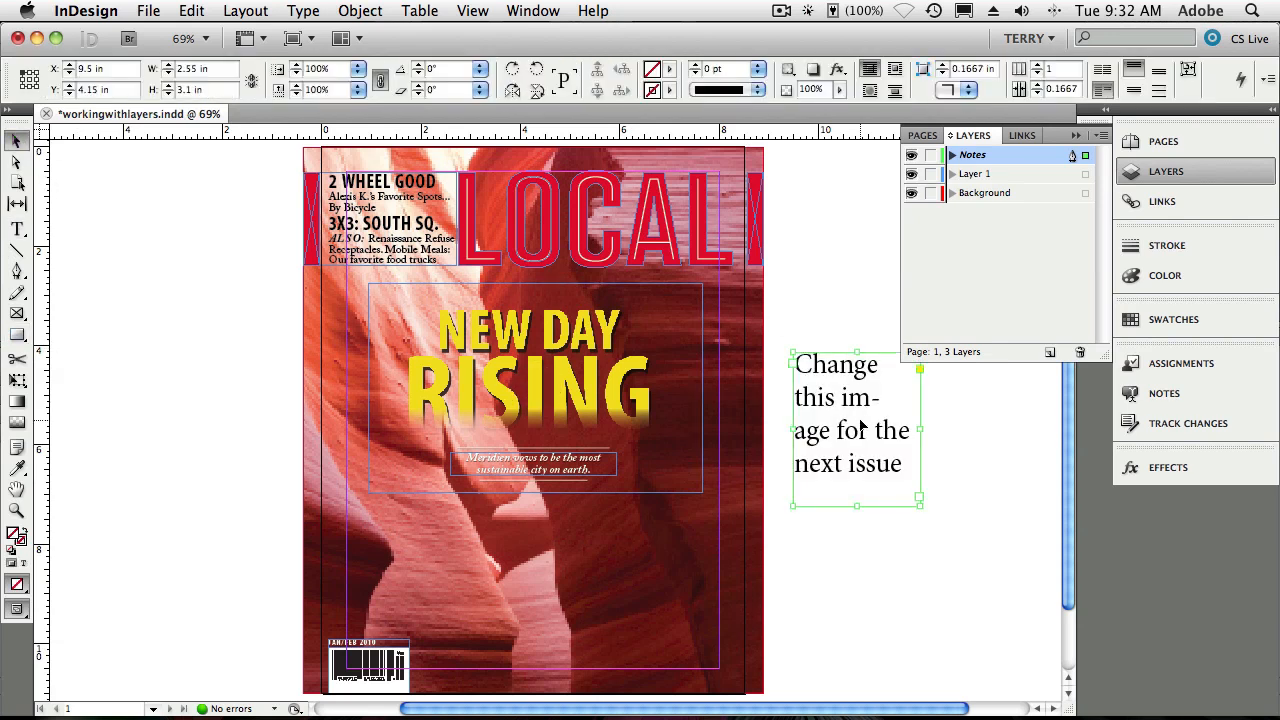
pyautogui.moveTo(865, 427); pyautogui.dragTo(580, 568)
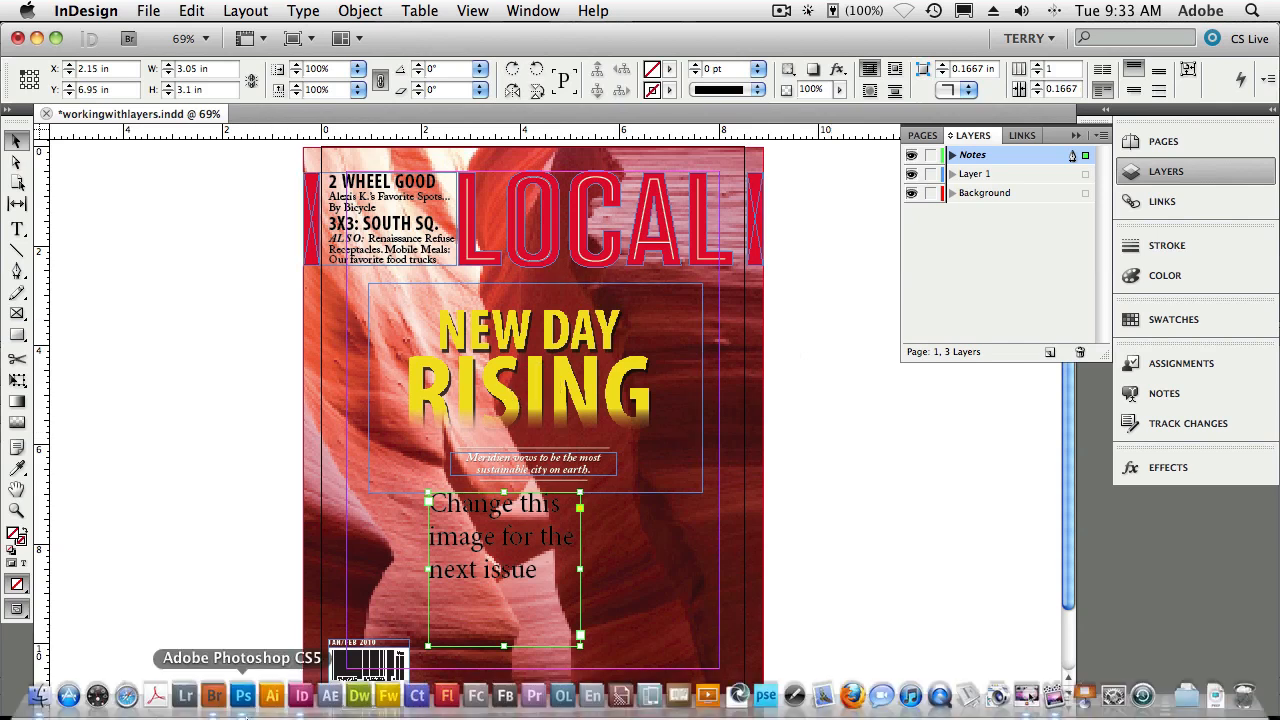
# Switch to Adobe Bridge and open the three DNG photos together in Camera Raw, accepting the low display resolution
pyautogui.click(214, 700)
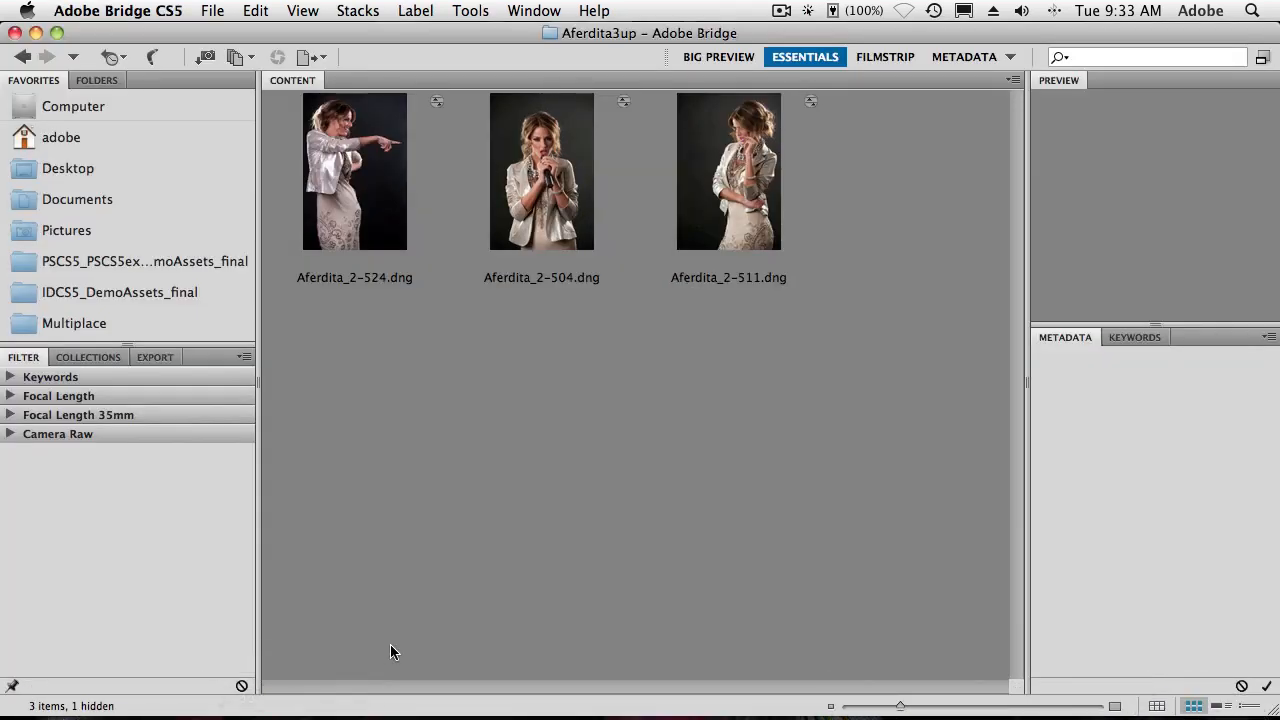
pyautogui.click(365, 183)
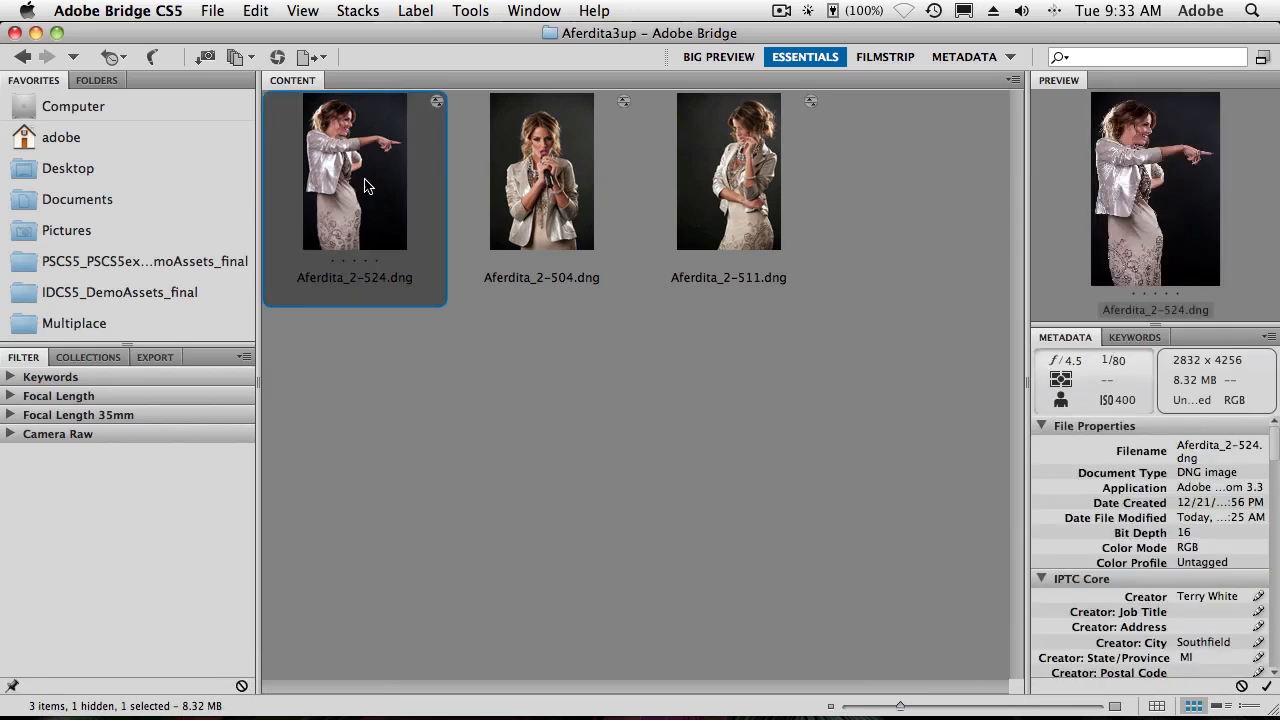
pyautogui.keyDown('shift'); pyautogui.click(746, 201); pyautogui.keyUp('shift')
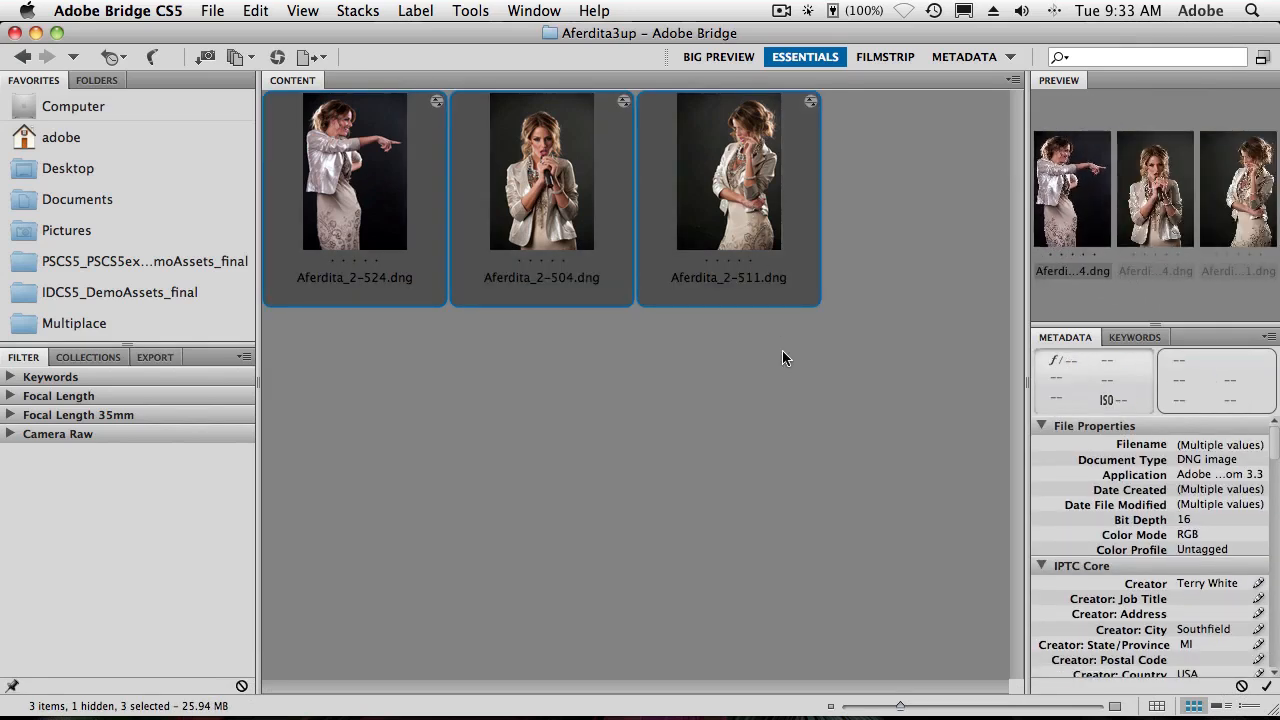
pyautogui.press('super+o')
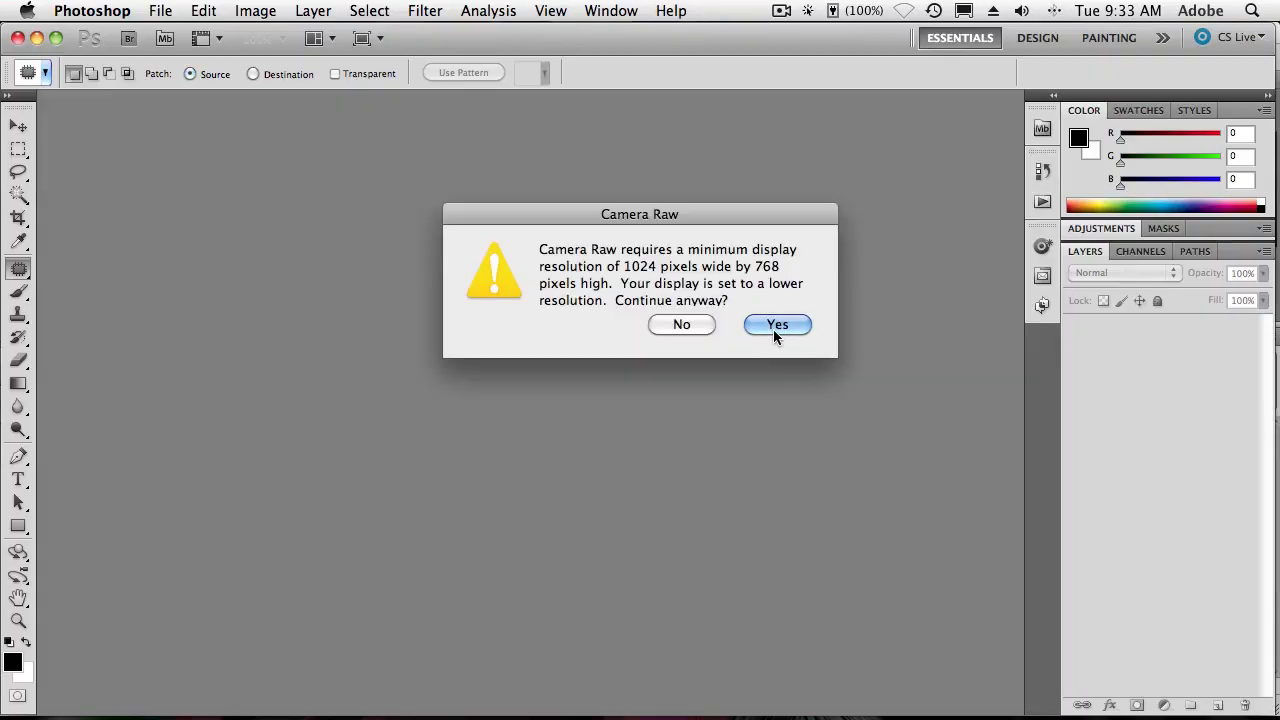
pyautogui.click(777, 325)
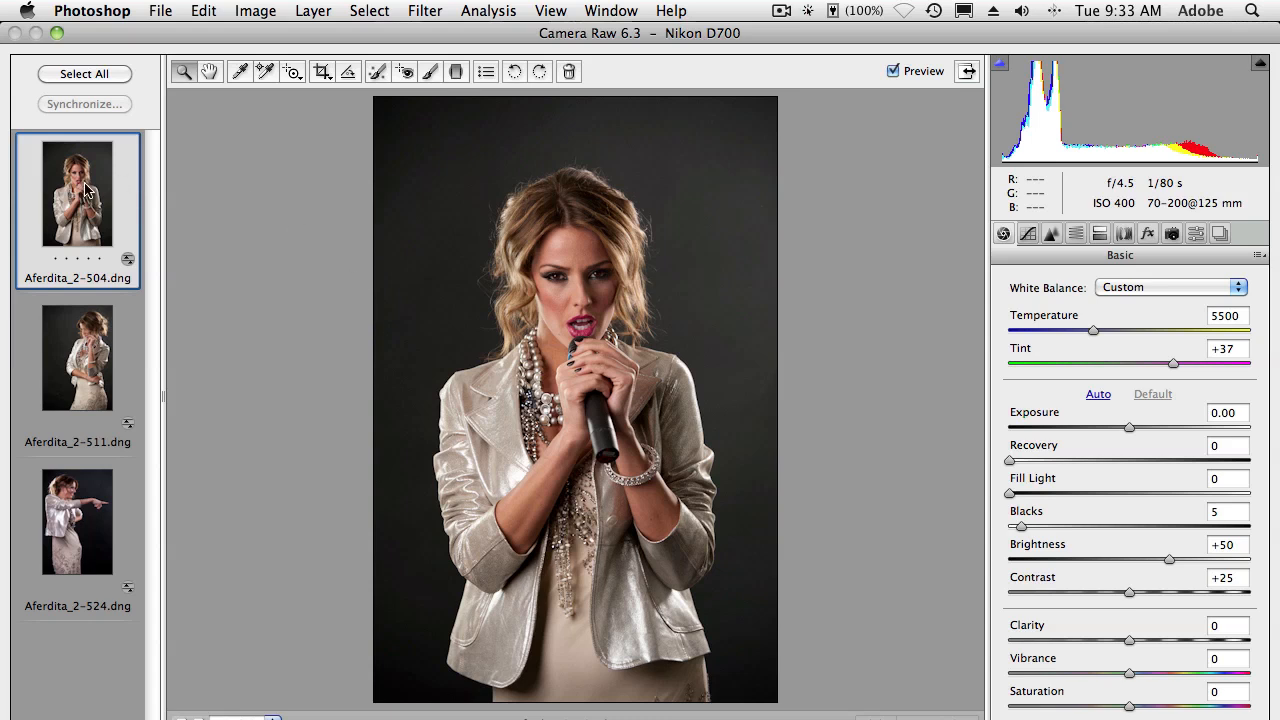
# Crop the empty strip above the woman's head from the microphone photo, keeping its full width
pyautogui.click(322, 72)
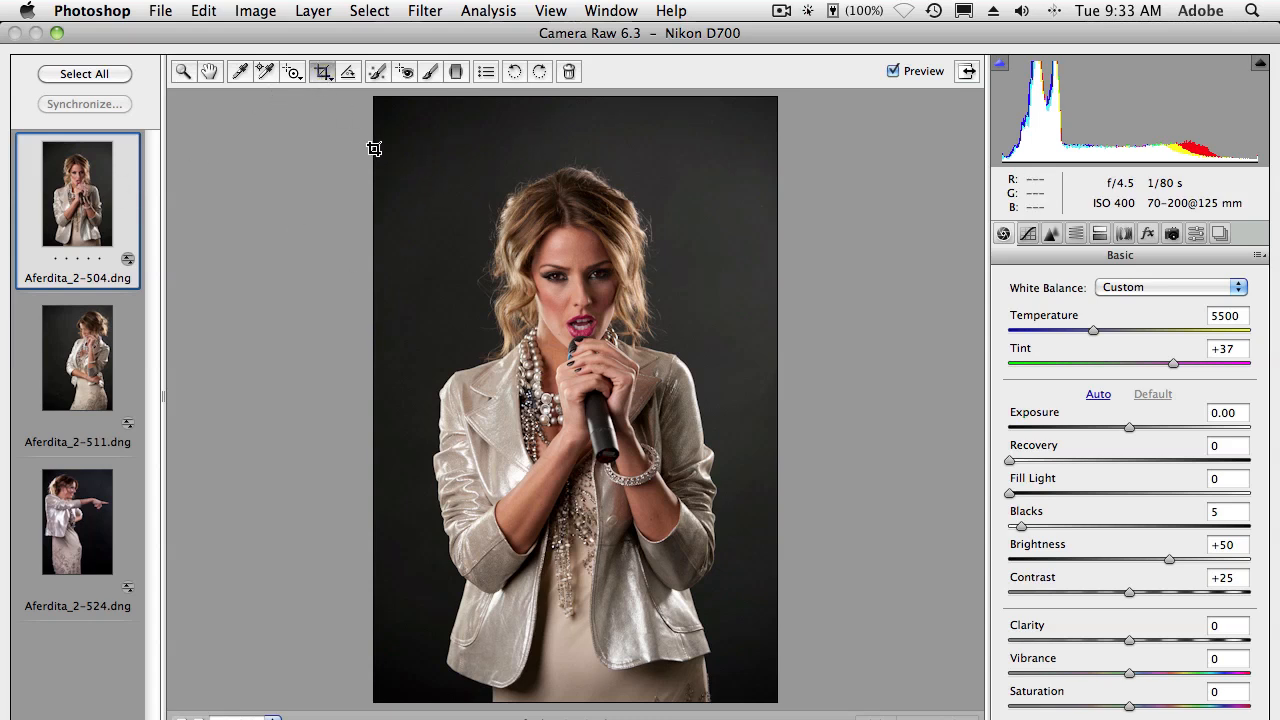
pyautogui.moveTo(375, 145); pyautogui.dragTo(778, 702)
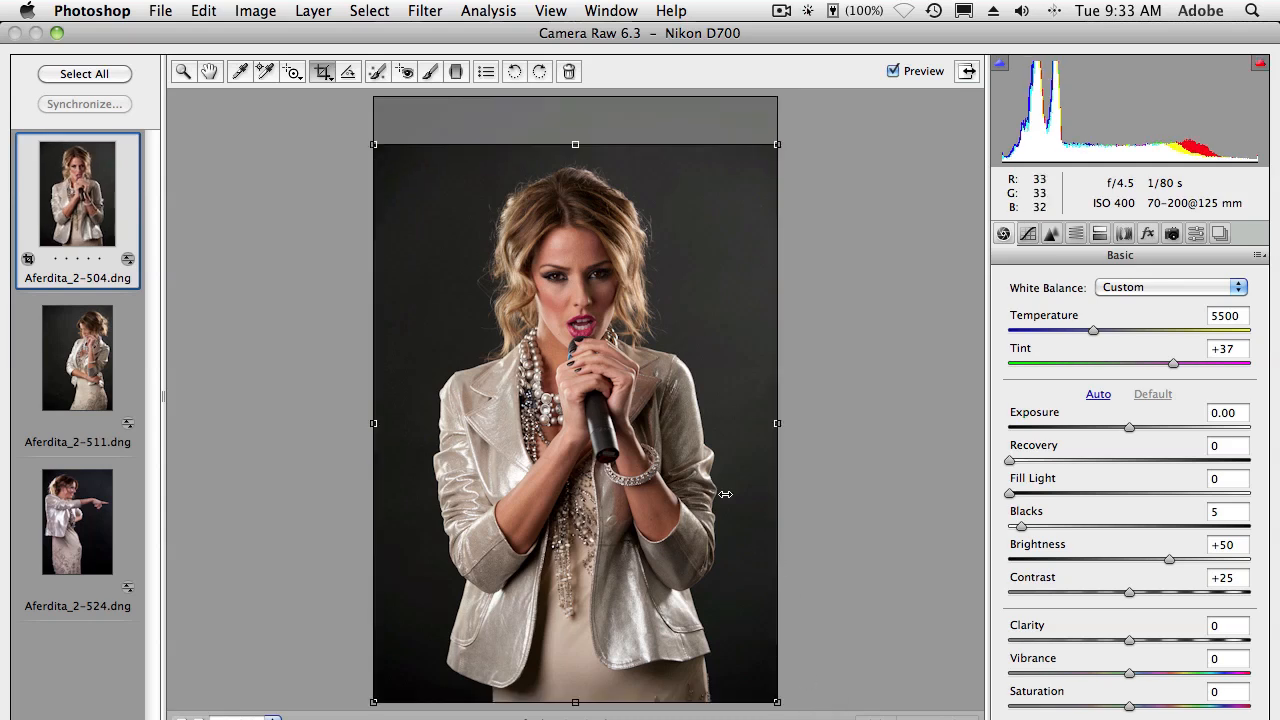
pyautogui.moveTo(575, 144); pyautogui.dragTo(575, 147)
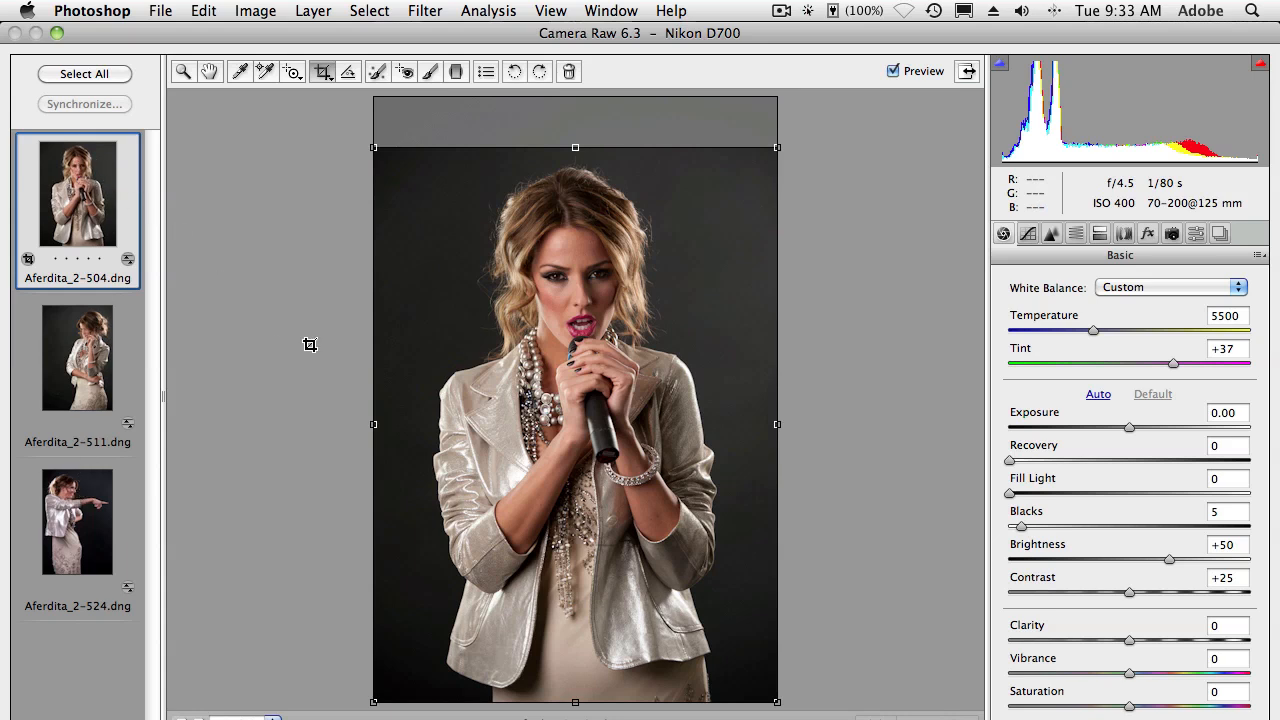
# Select all three photos in Camera Raw and open them as separate images in Photoshop
pyautogui.click(57, 33)
pyautogui.press('shift')
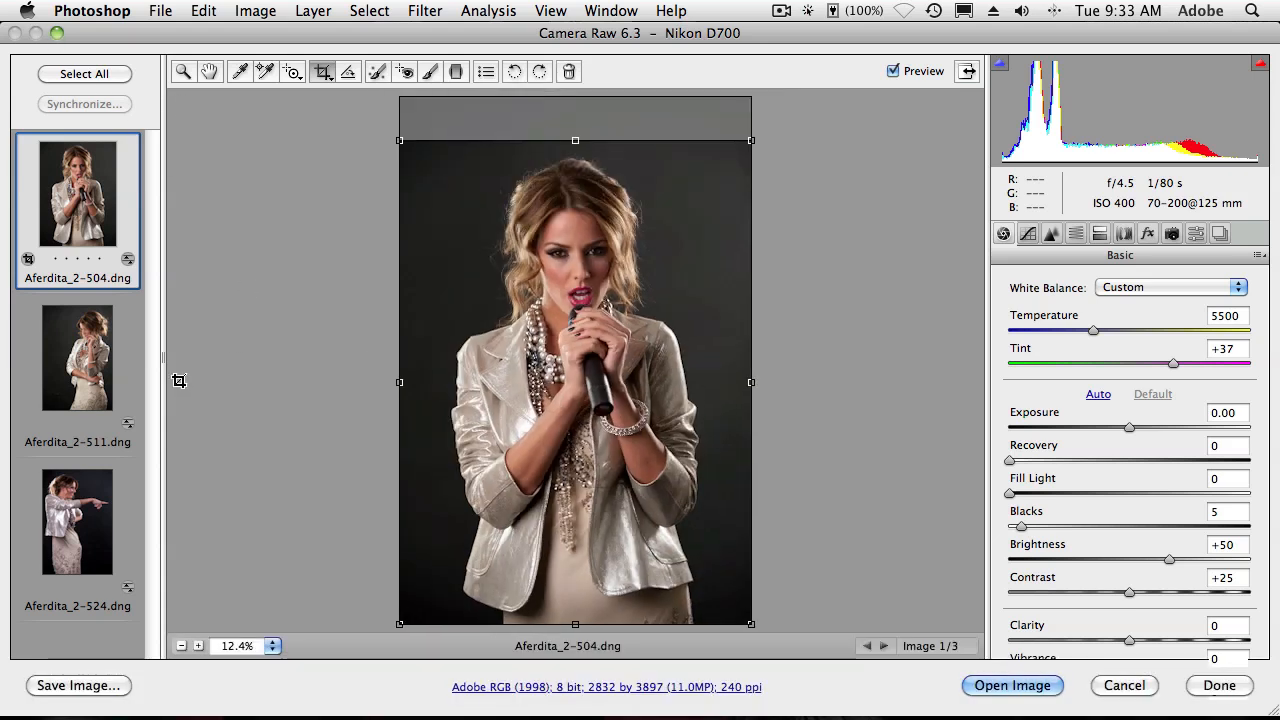
pyautogui.keyDown('shift'); pyautogui.click(82, 383); pyautogui.keyUp('shift')
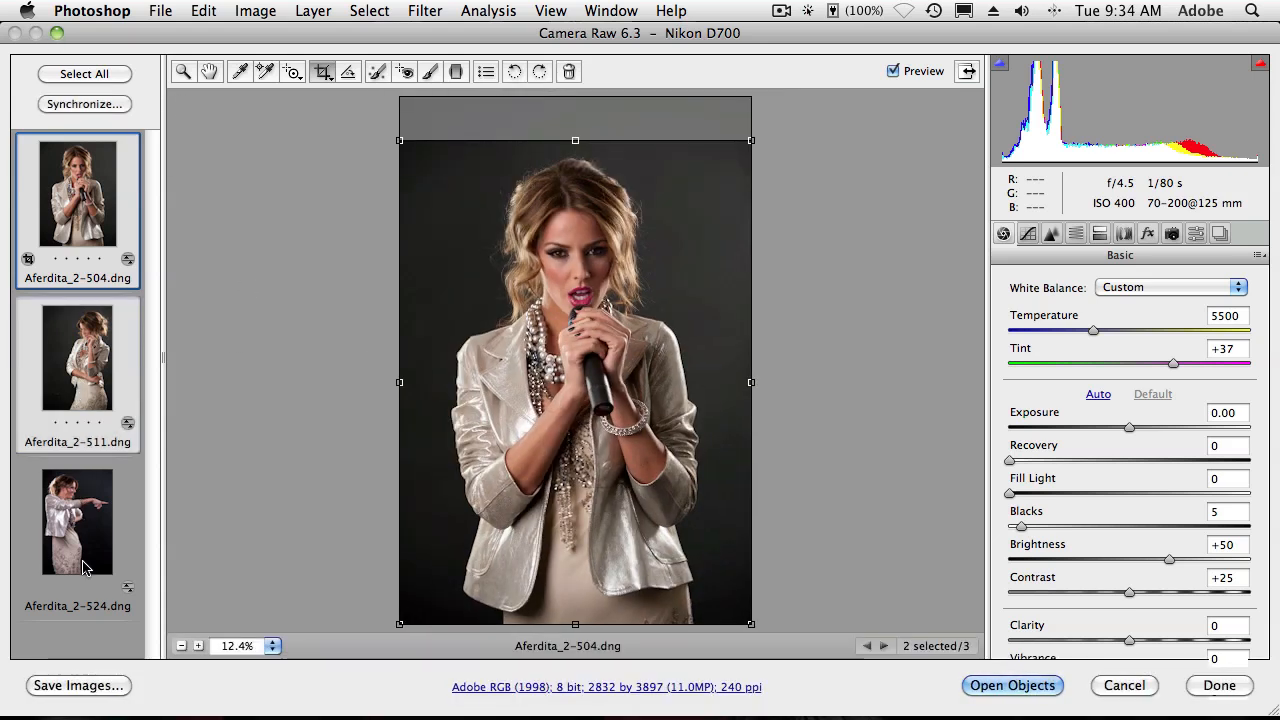
pyautogui.keyDown('shift'); pyautogui.click(84, 565); pyautogui.keyUp('shift')
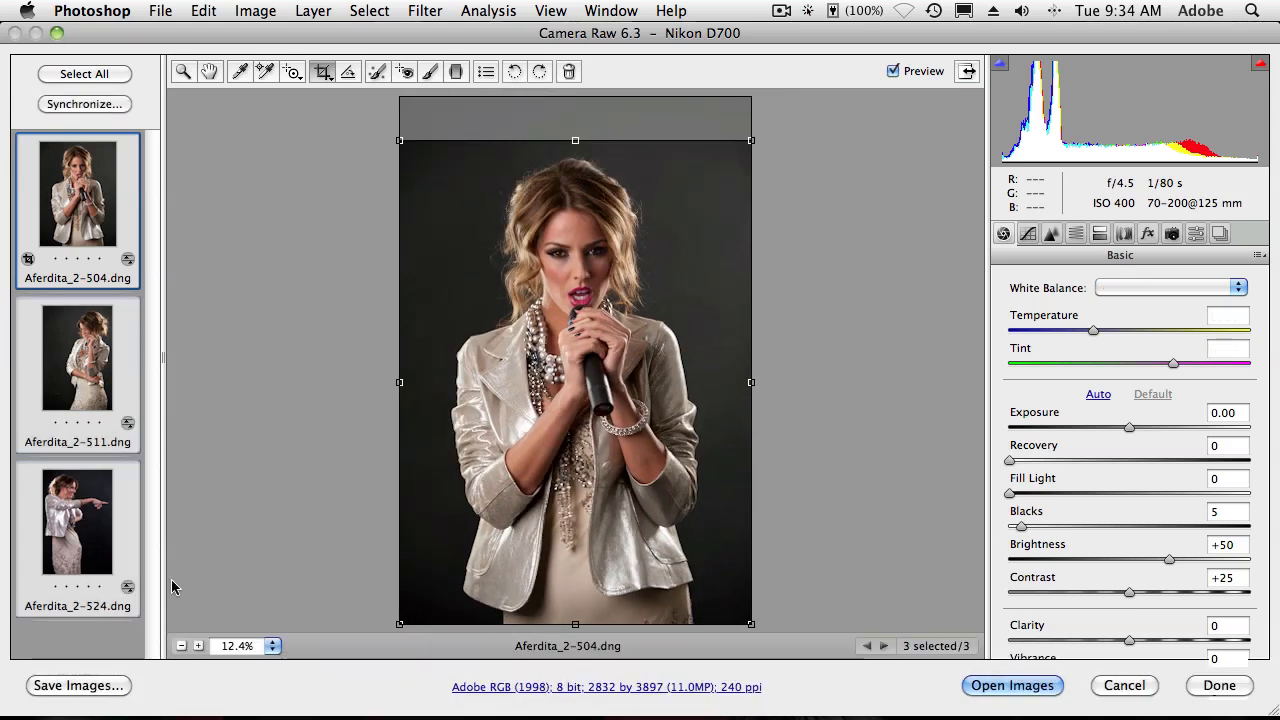
pyautogui.click(1034, 688)
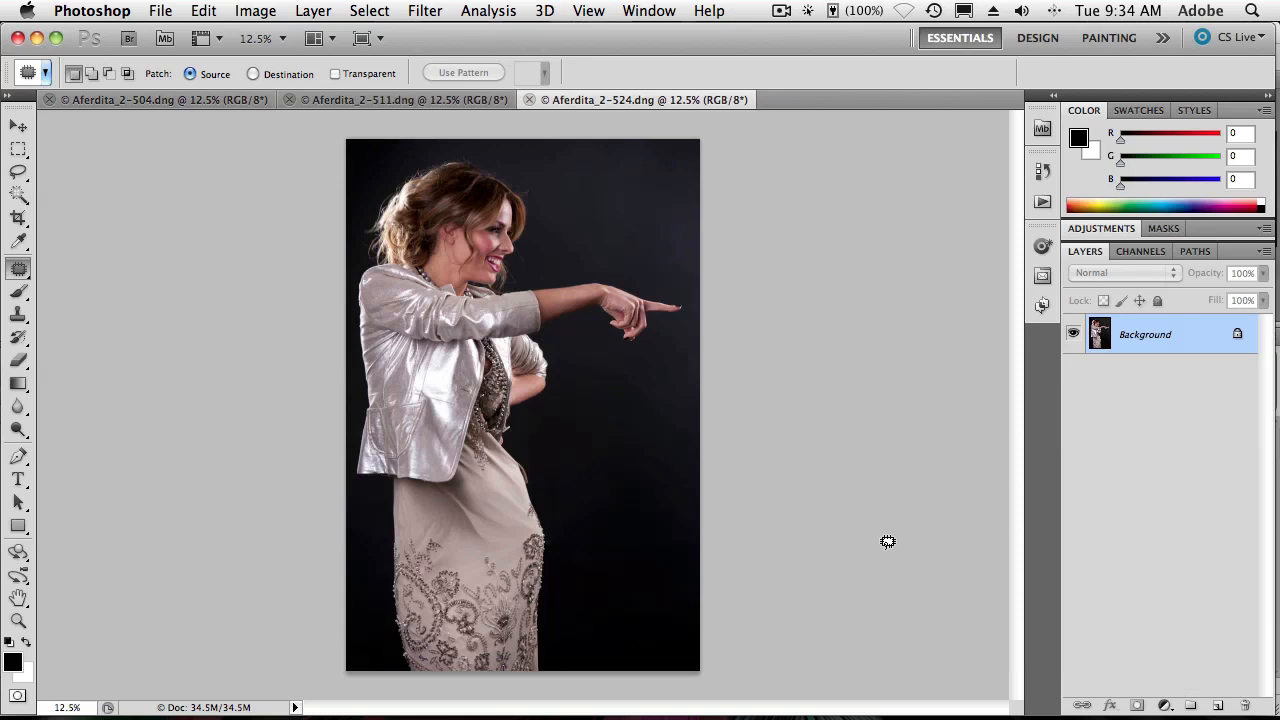
# Compare the poses in the three opened photos with the Move tool active, finishing on the cropped microphone photo
pyautogui.click(18, 127)
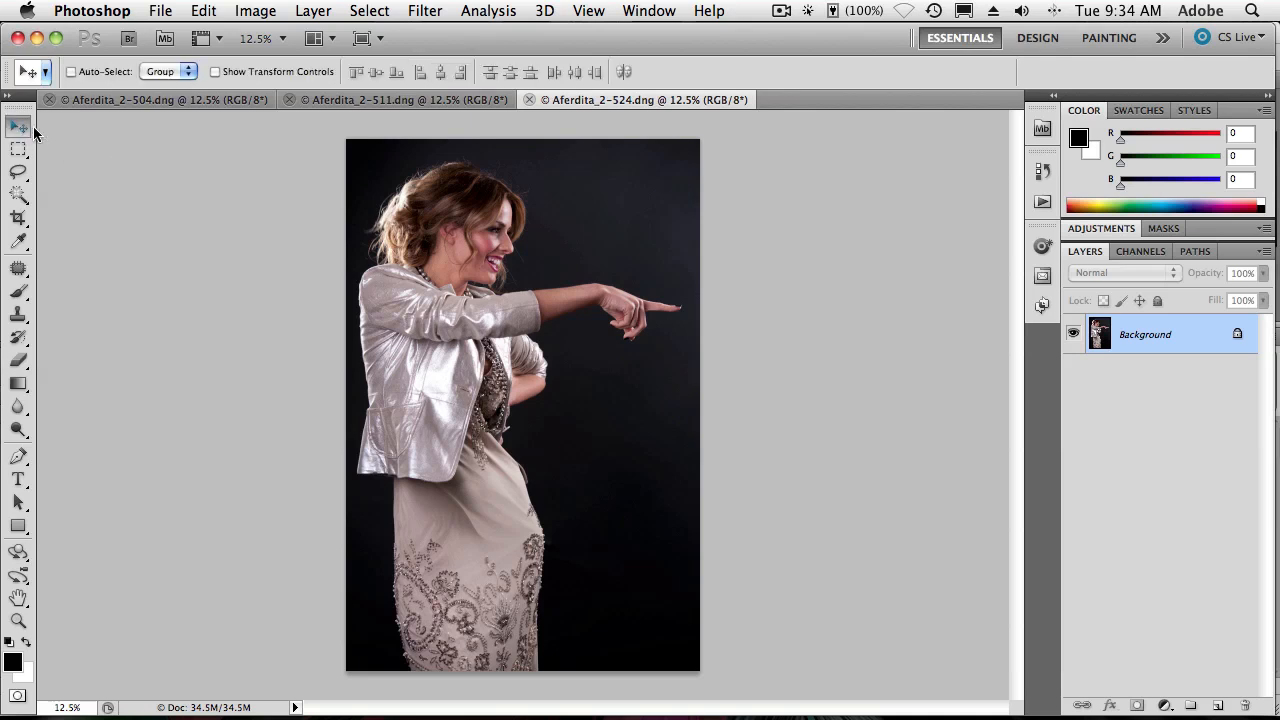
pyautogui.click(185, 99)
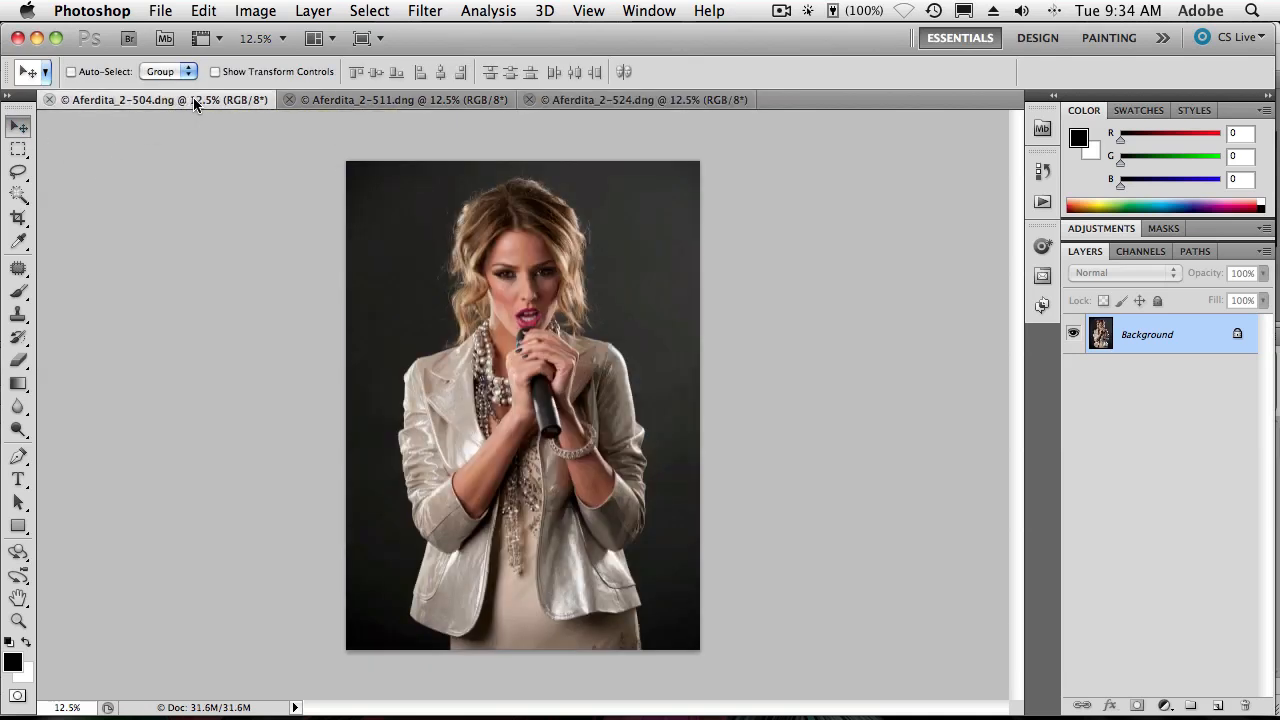
pyautogui.click(345, 100)
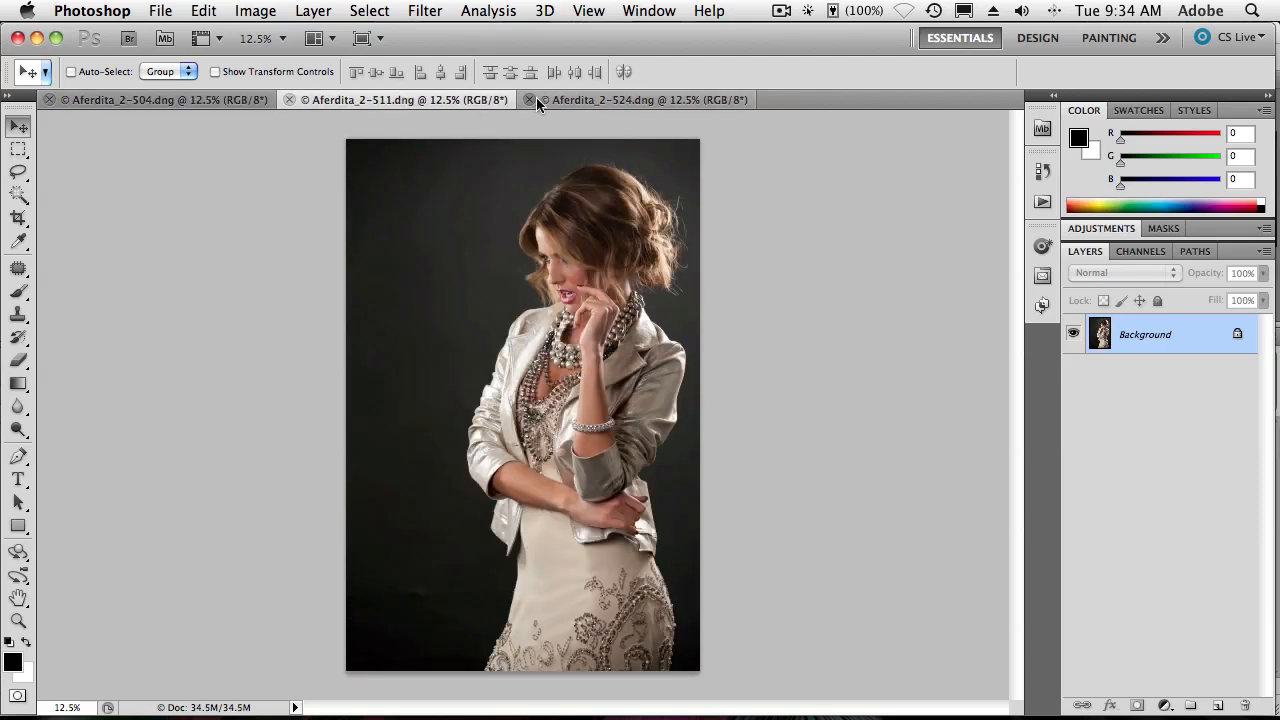
pyautogui.click(561, 99)
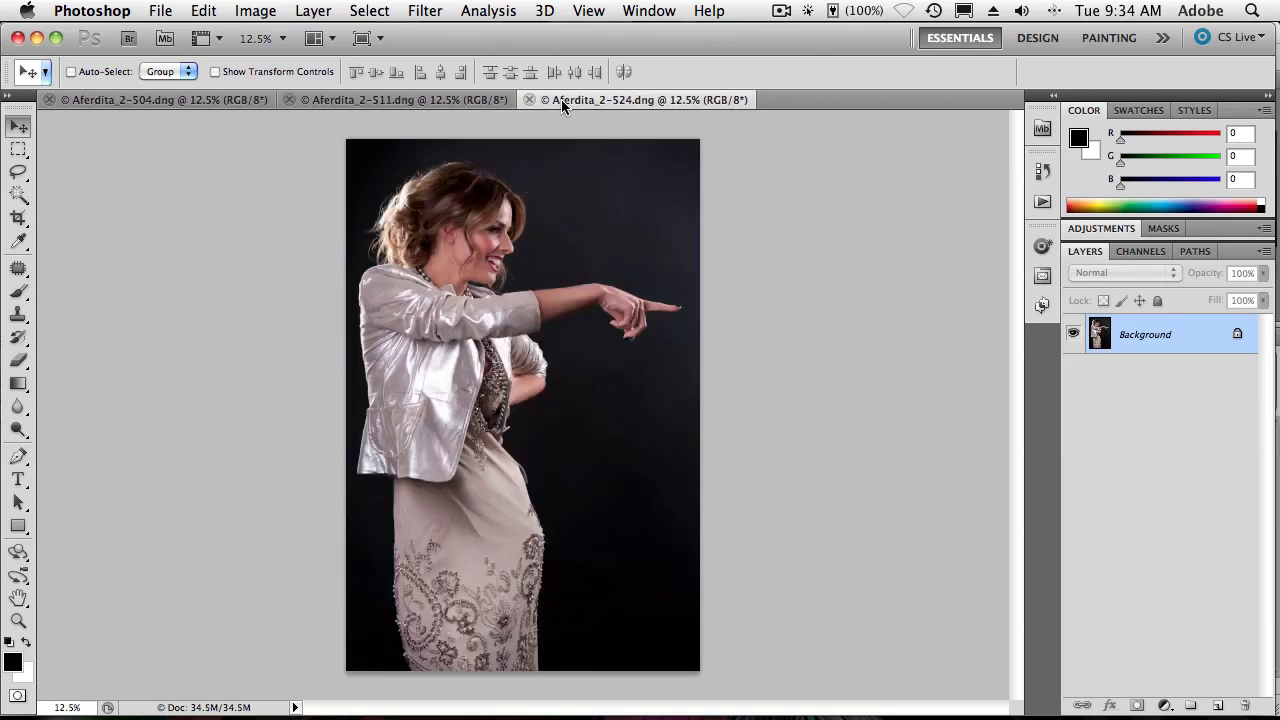
pyautogui.click(396, 106)
pyautogui.click(213, 106)
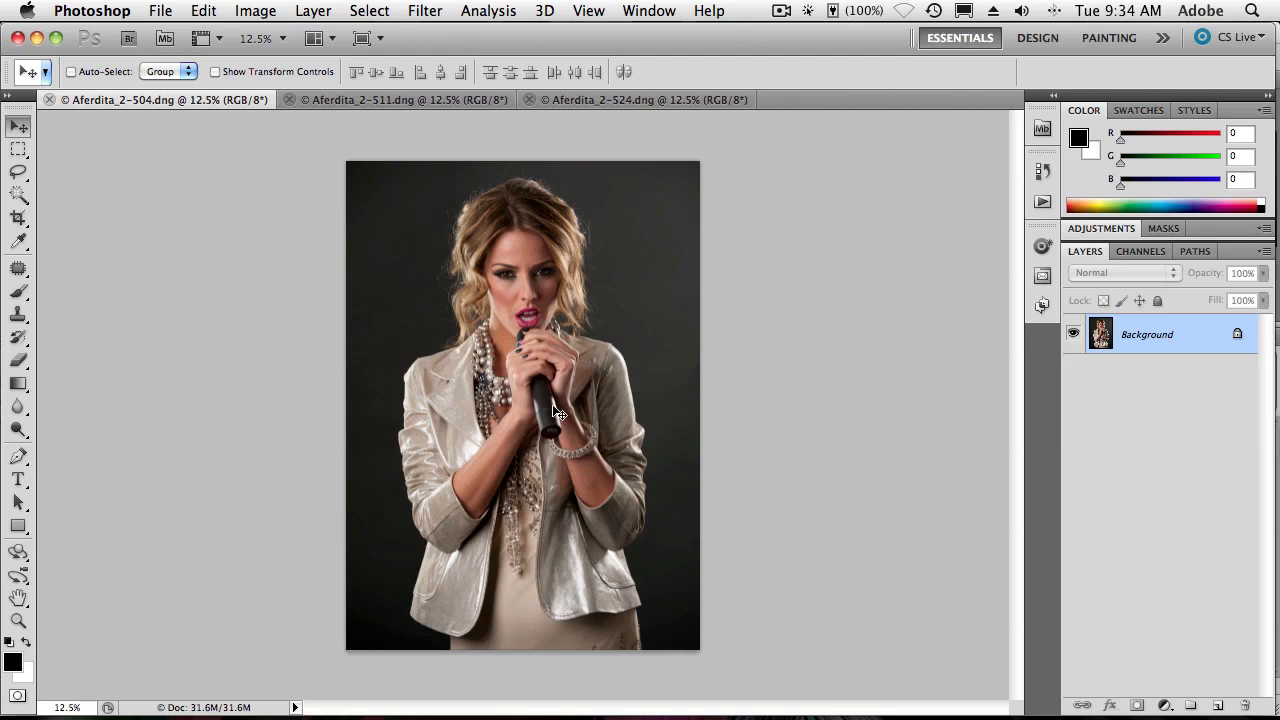
pyautogui.click(345, 100)
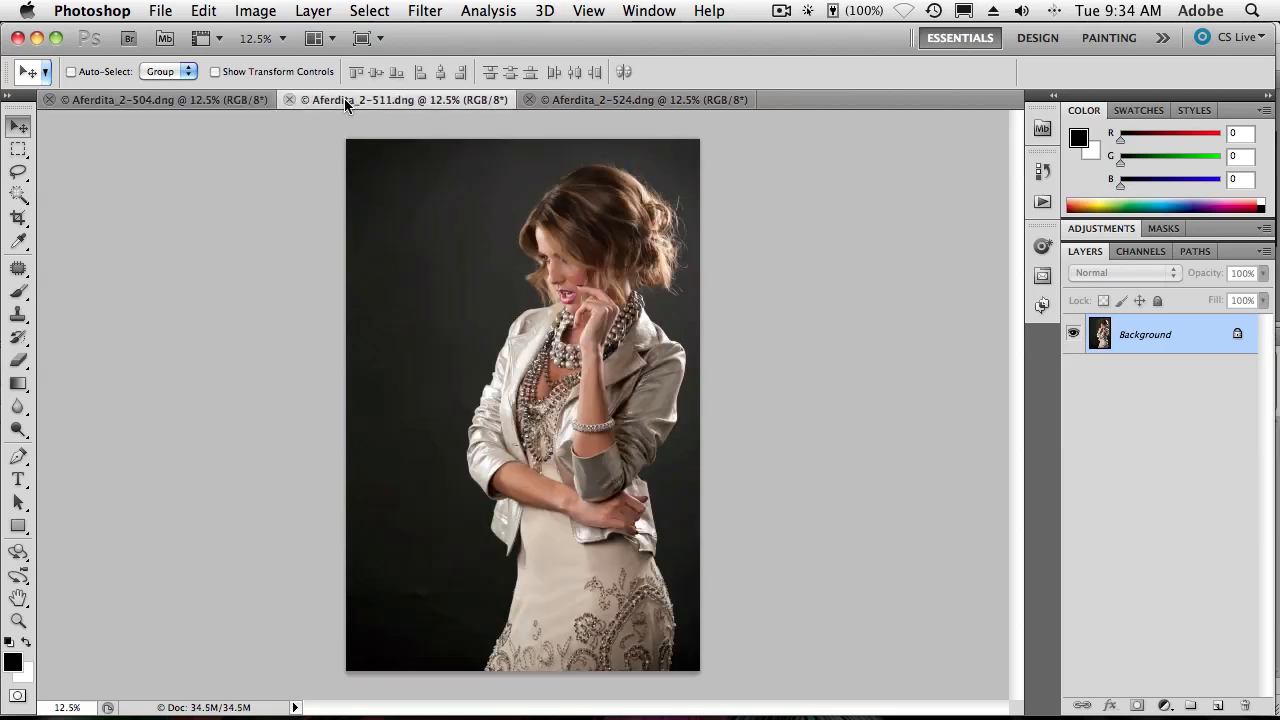
pyautogui.click(565, 99)
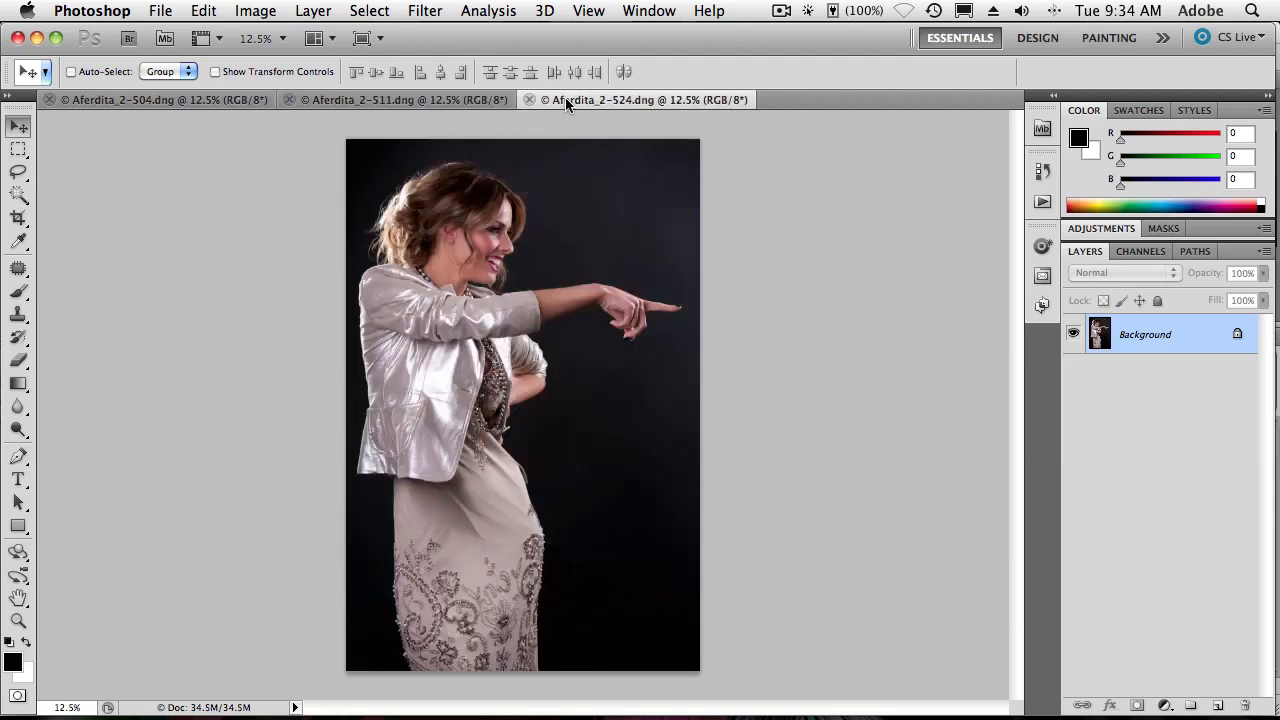
pyautogui.click(207, 100)
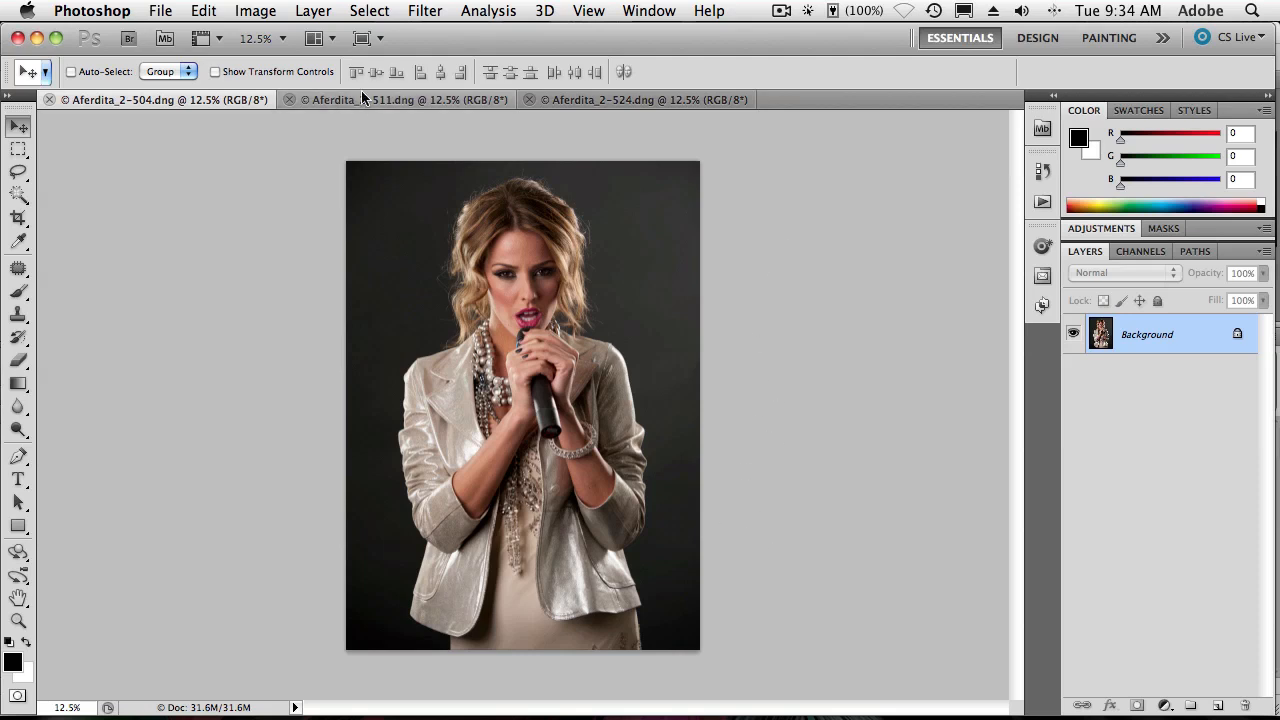
# Widen the microphone photo's canvas to 30 inches, keeping the photo anchored in the centre
pyautogui.click(255, 10)
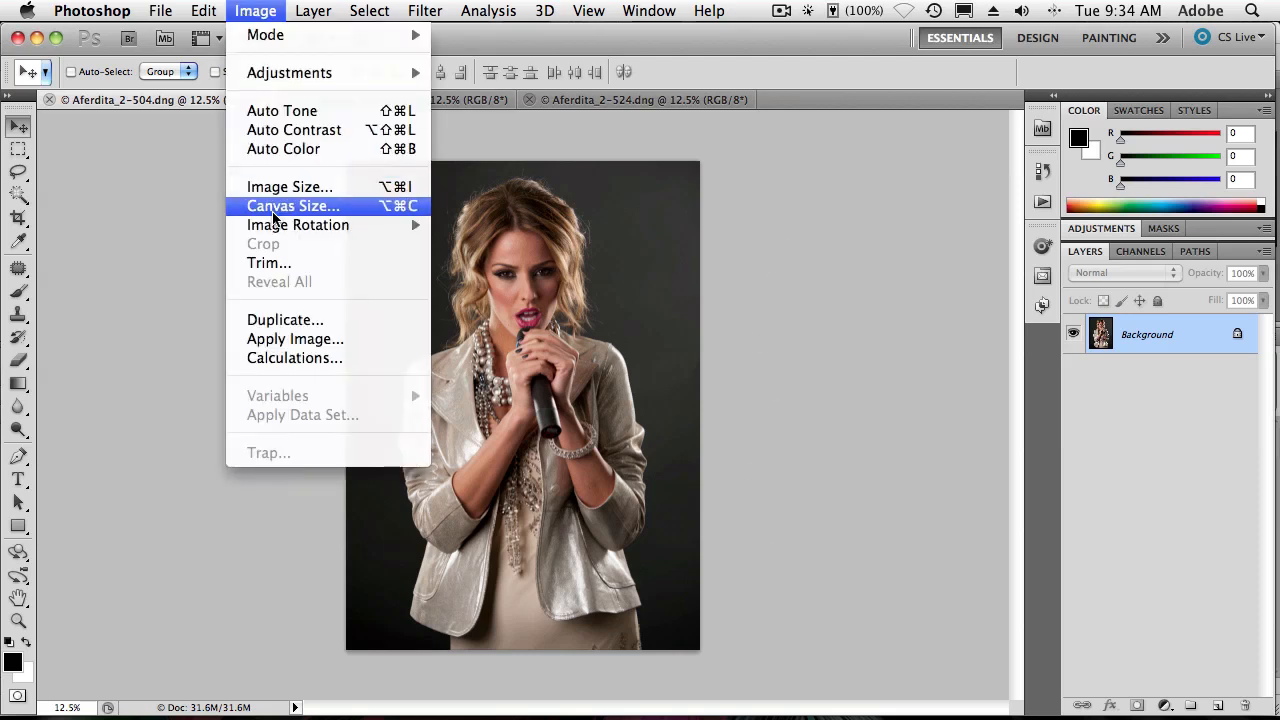
pyautogui.click(273, 207)
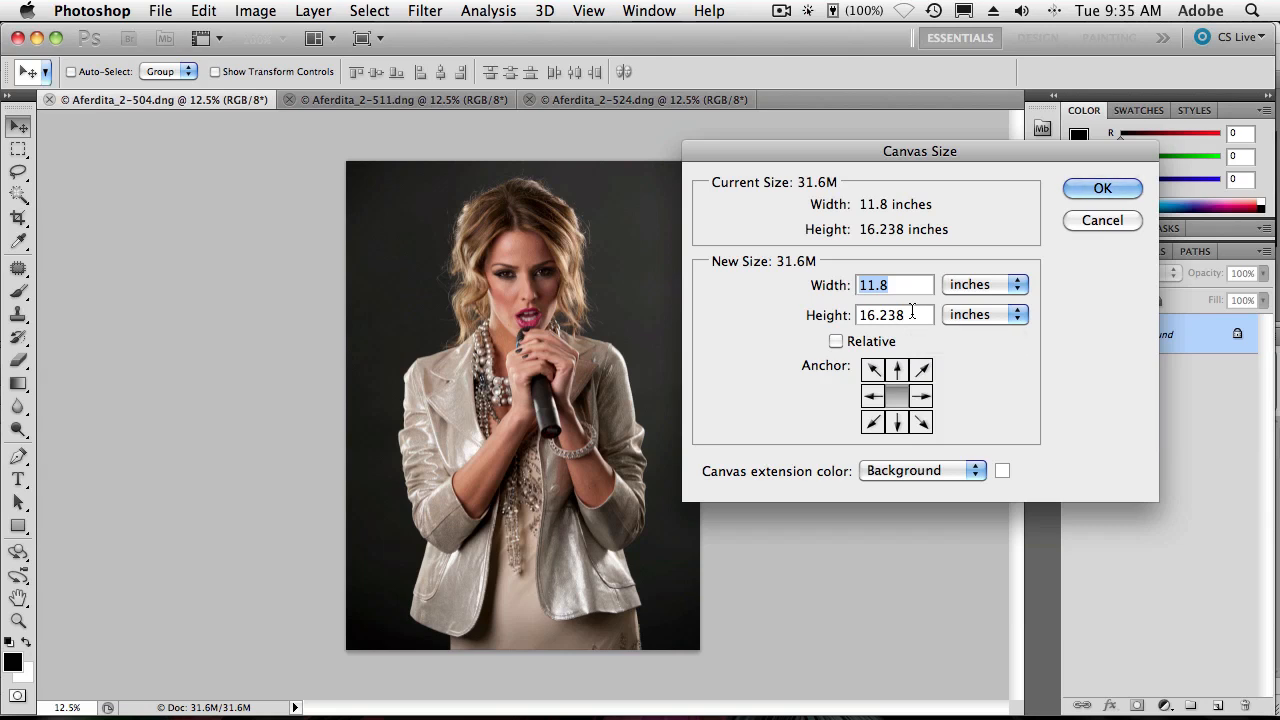
pyautogui.write('300')
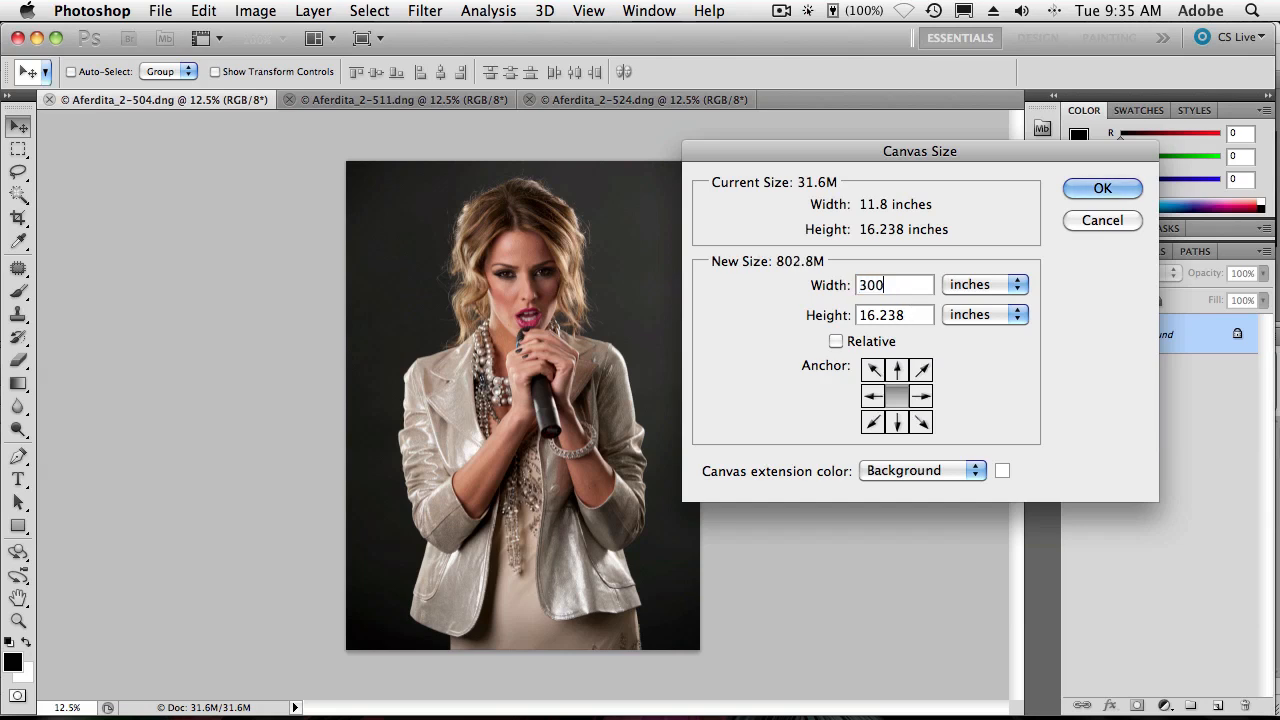
pyautogui.press('BackSpace')
pyautogui.click(1092, 189)
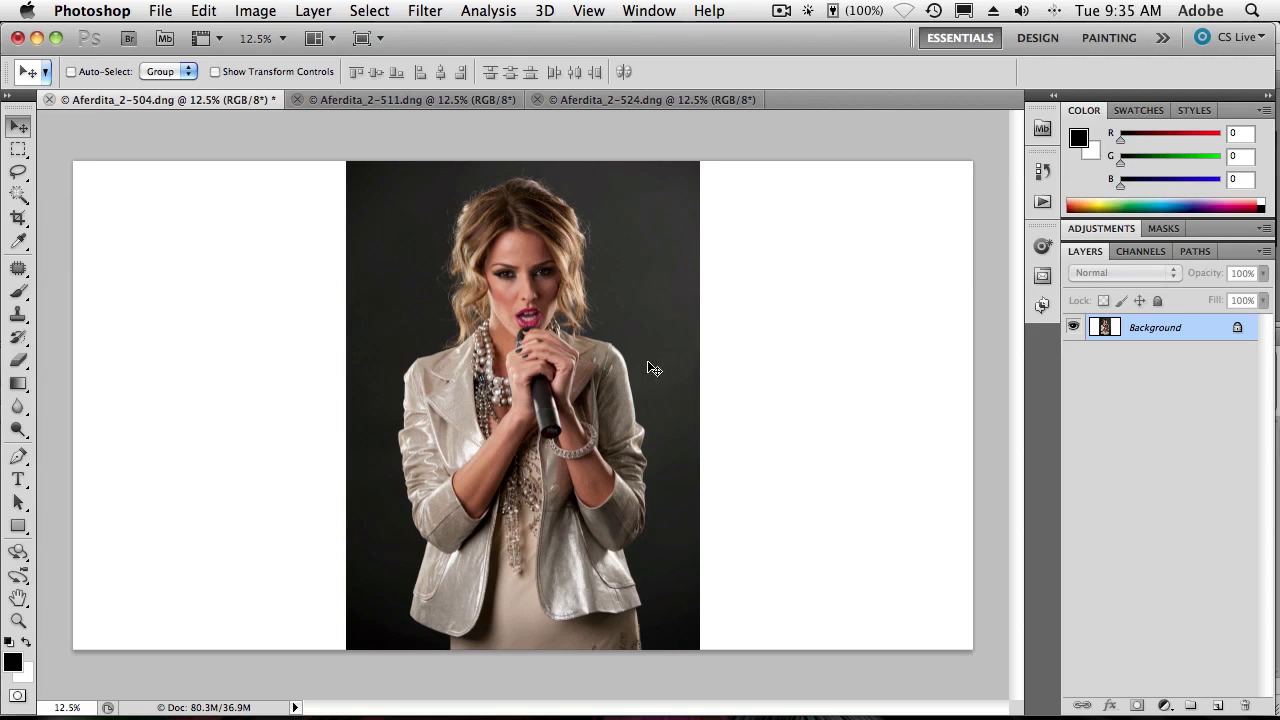
# Copy the 511 photo into the widened document as a new layer, placed over the right part of the microphone photo
pyautogui.click(458, 101)
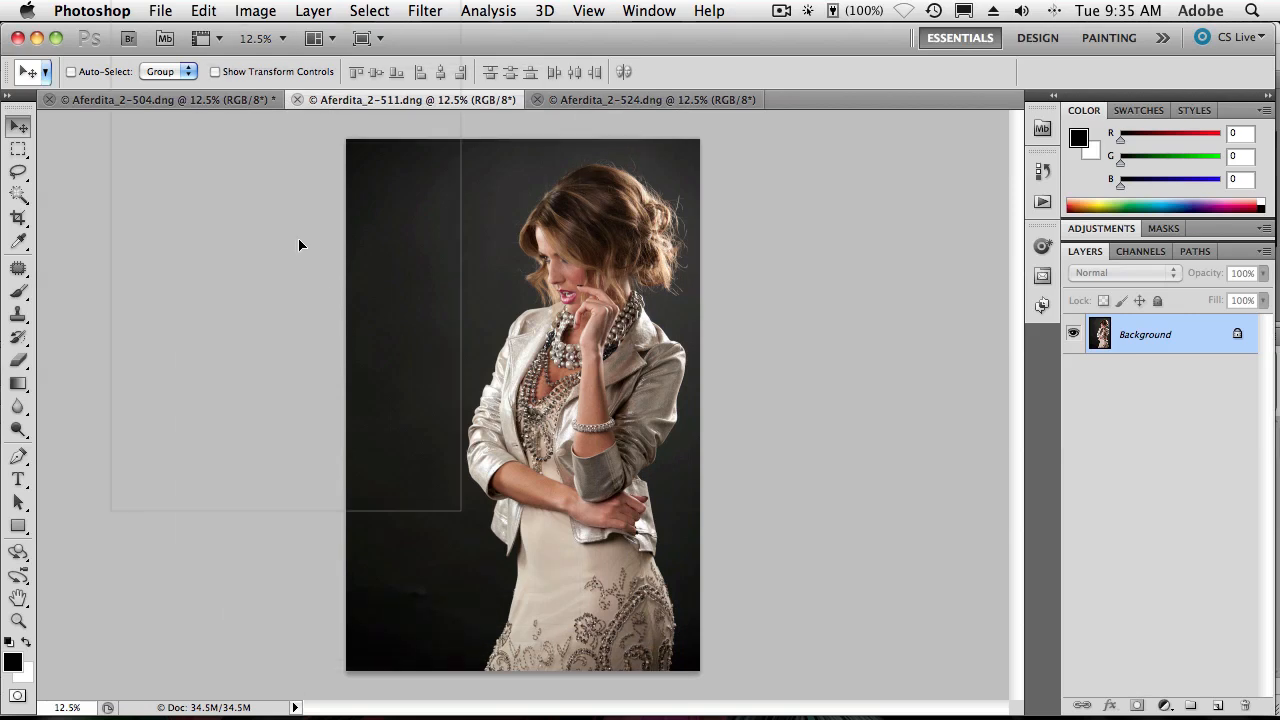
pyautogui.click(200, 100)
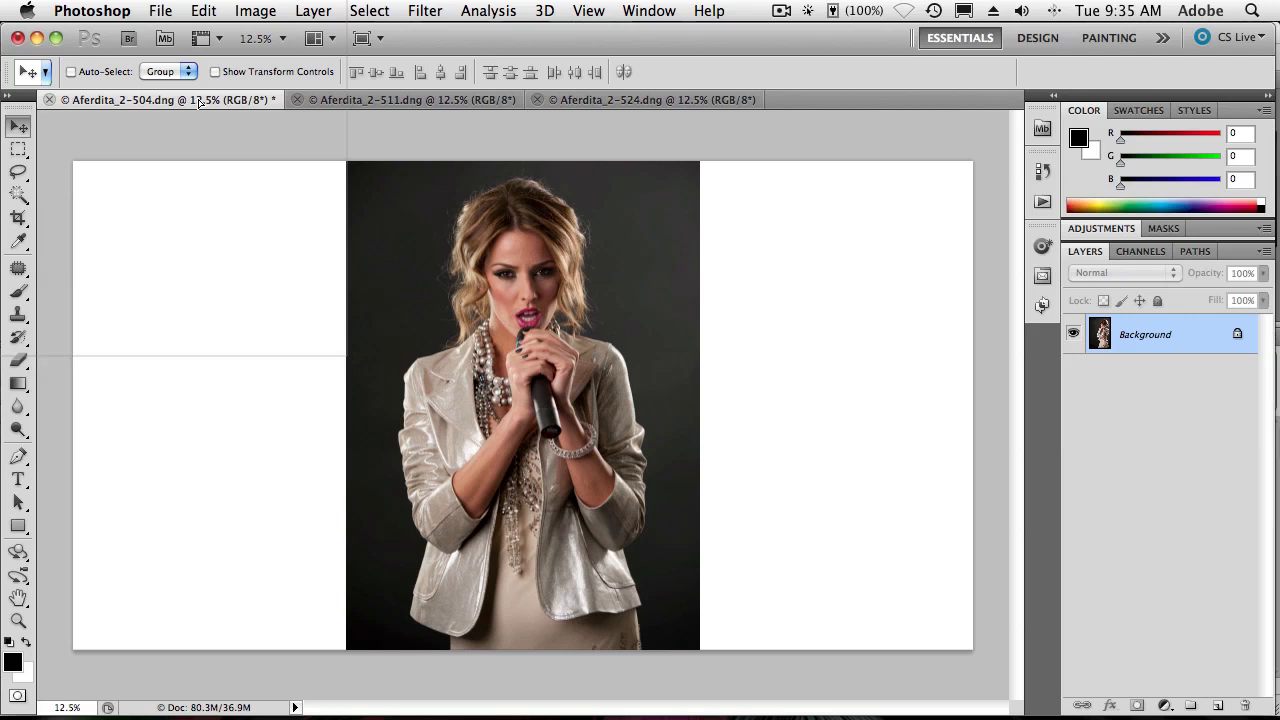
pyautogui.moveTo(202, 116); pyautogui.dragTo(723, 438)
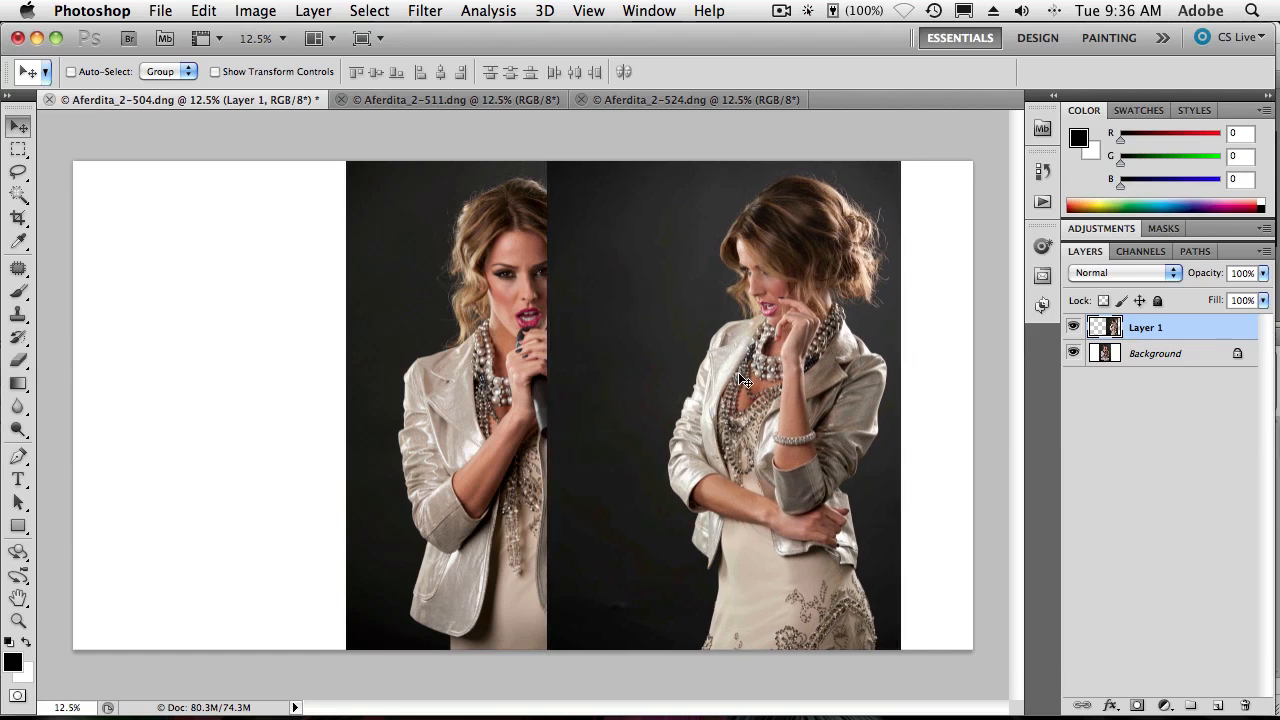
pyautogui.moveTo(740, 378); pyautogui.dragTo(752, 378)
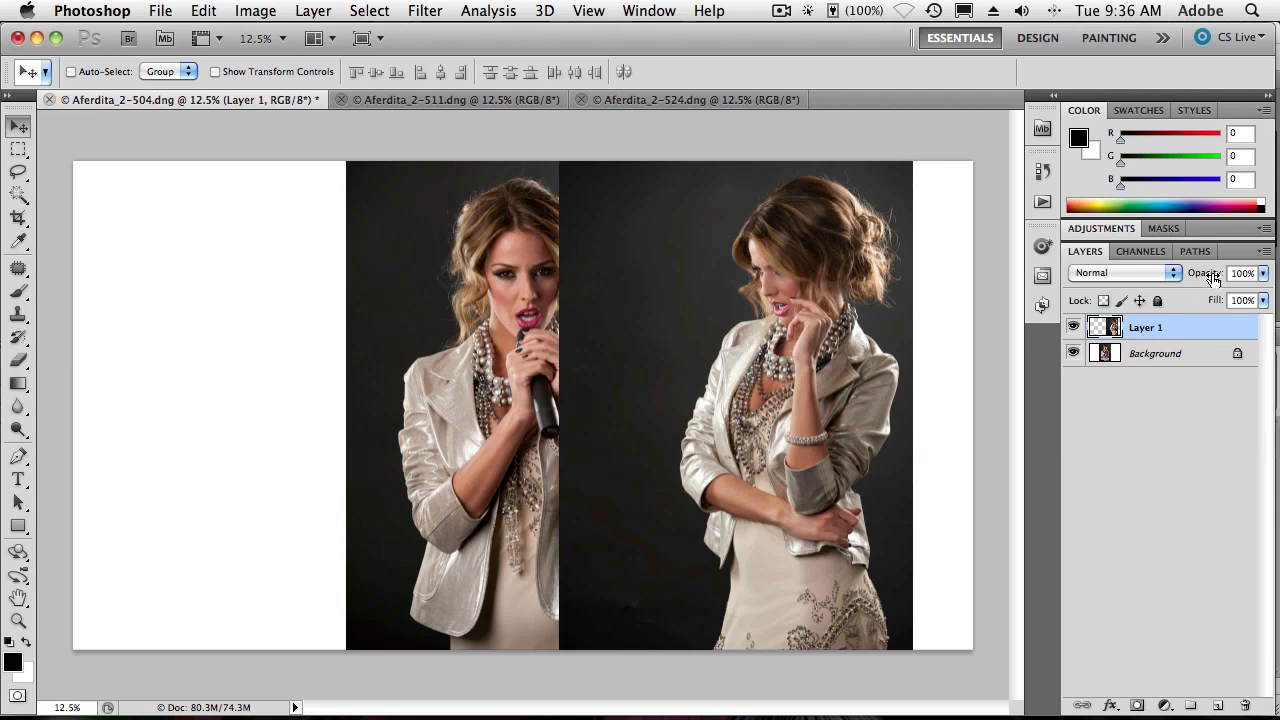
# Fade Layer 1 to 64% opacity, shift it slightly left and down to align with the microphone photo, and restore 100% opacity
pyautogui.moveTo(1212, 278); pyautogui.dragTo(1178, 278)
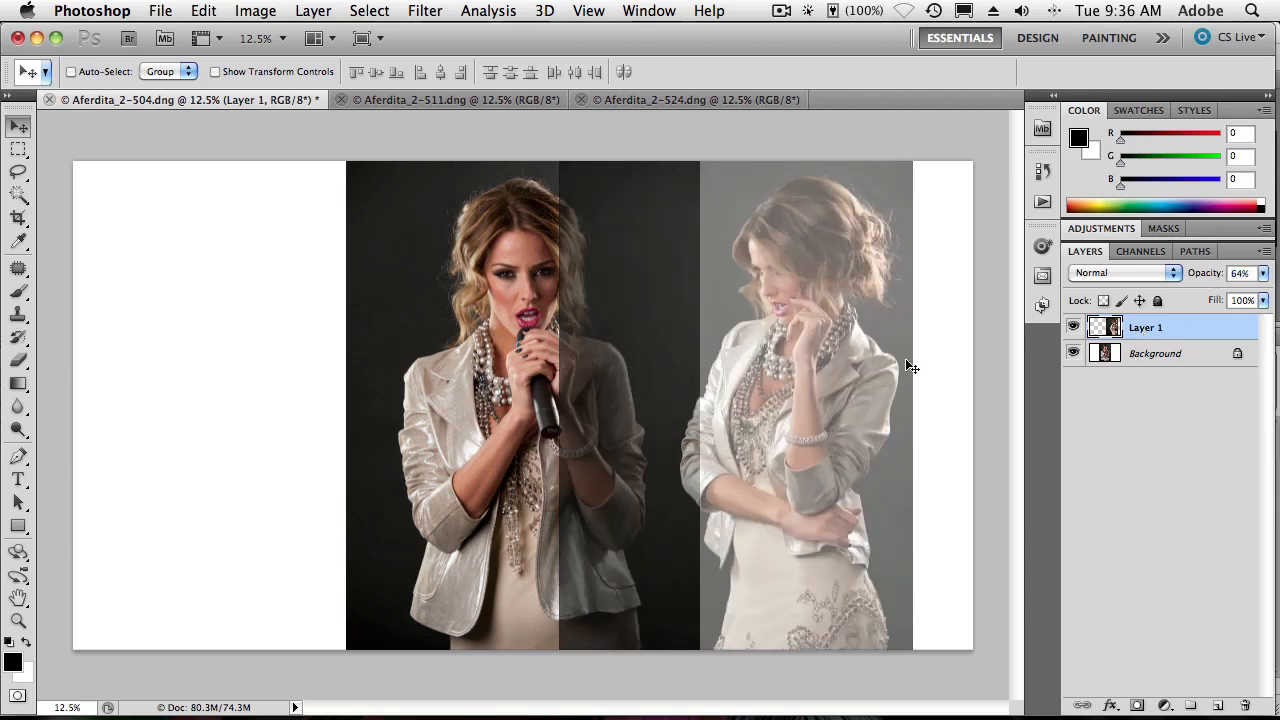
pyautogui.moveTo(810, 408); pyautogui.dragTo(787, 408)
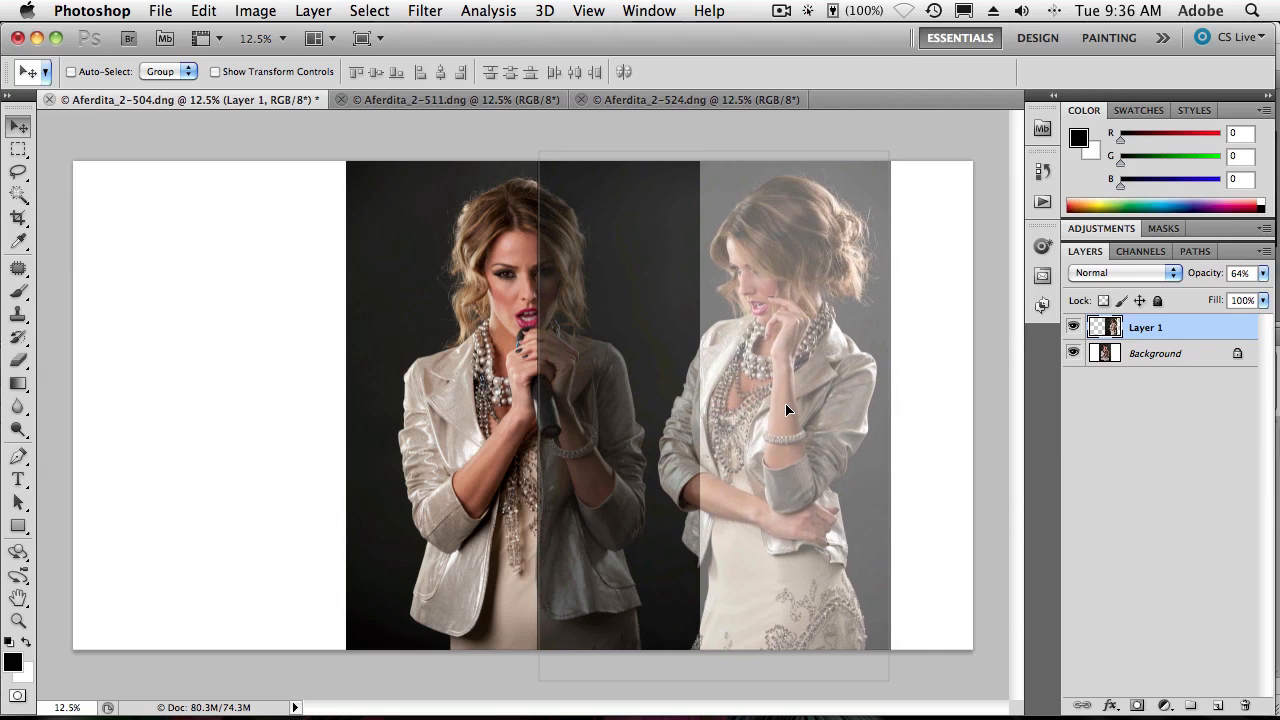
pyautogui.moveTo(787, 409)
pyautogui.mouseDown()
pyautogui.moveTo(755, 410)
pyautogui.moveTo(784, 410)
pyautogui.moveTo(783, 399)
pyautogui.moveTo(786, 412)
pyautogui.mouseUp()
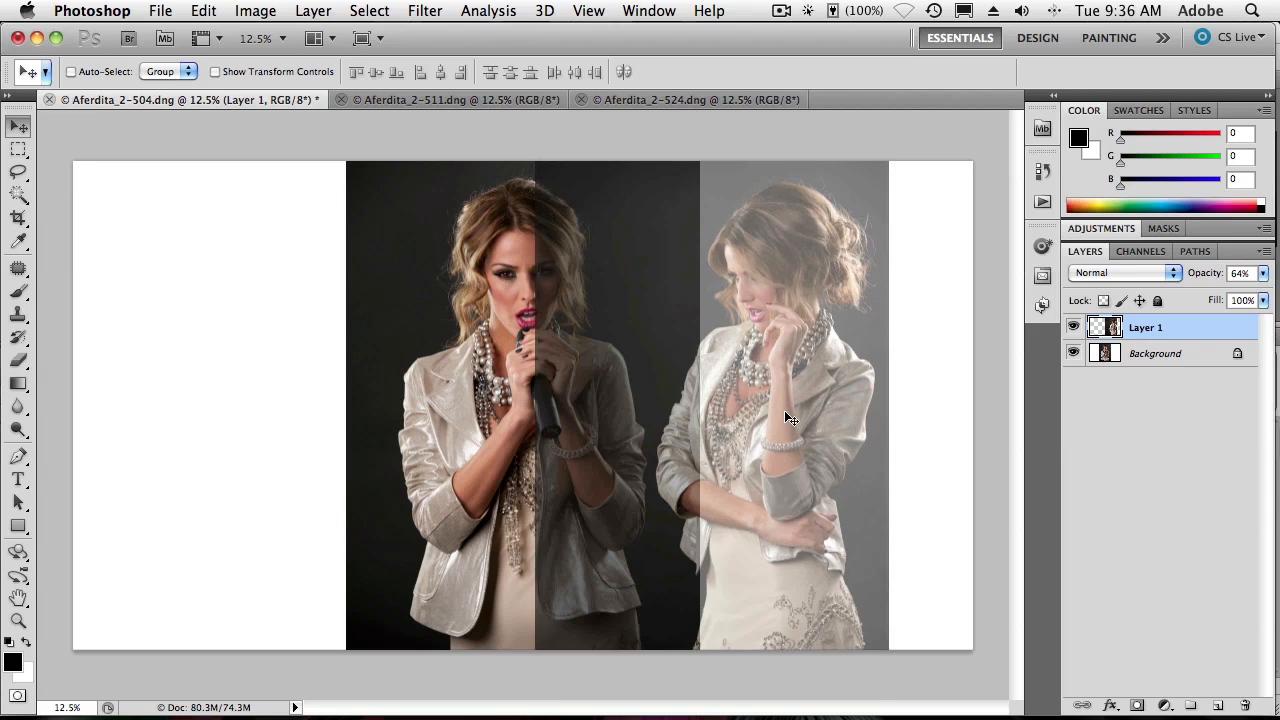
pyautogui.moveTo(1201, 279); pyautogui.dragTo(1276, 280)
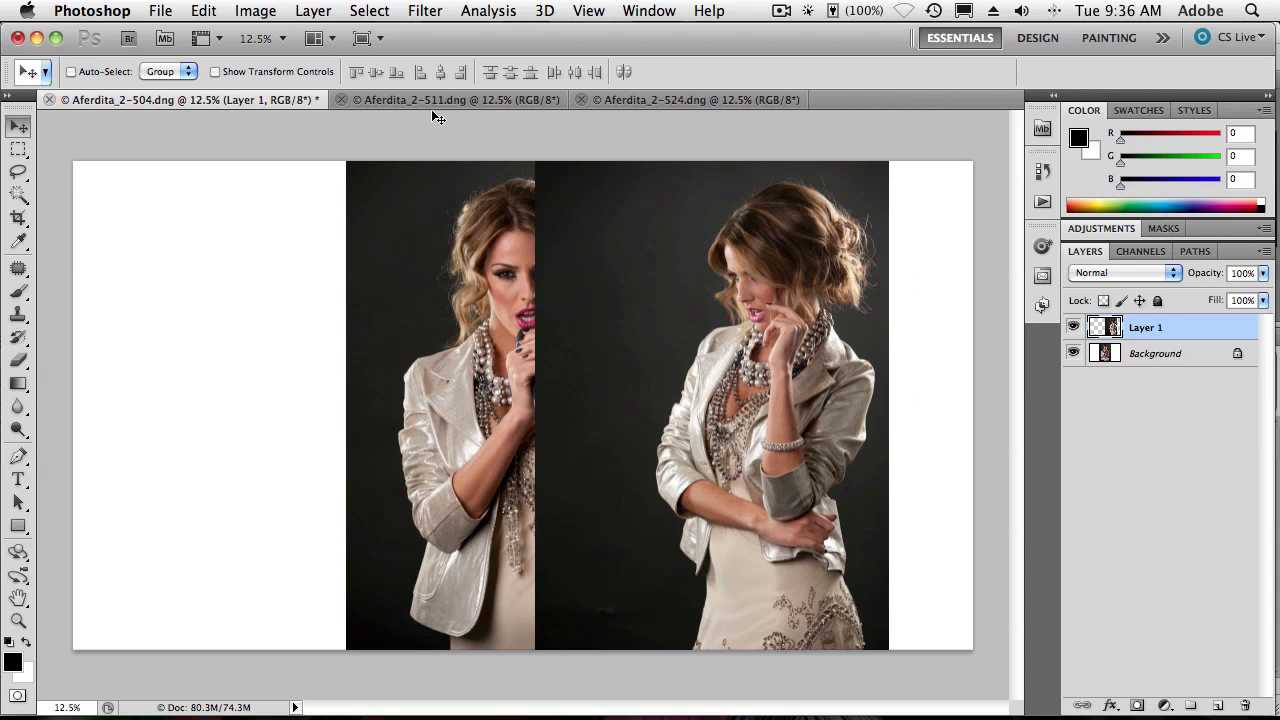
# Copy the 524 photo into the widened document as a new layer, fade it to 69% opacity, and place it near the canvas's left edge
pyautogui.click(622, 100)
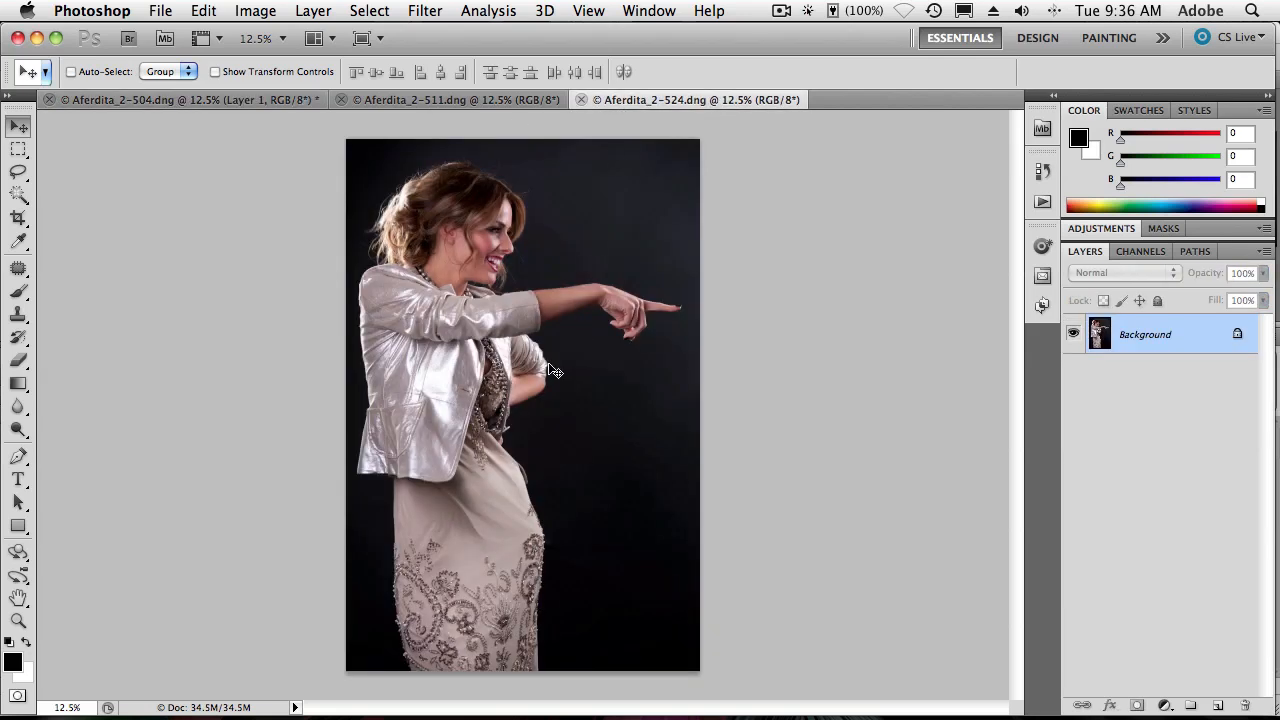
pyautogui.moveTo(514, 416); pyautogui.dragTo(286, 431)
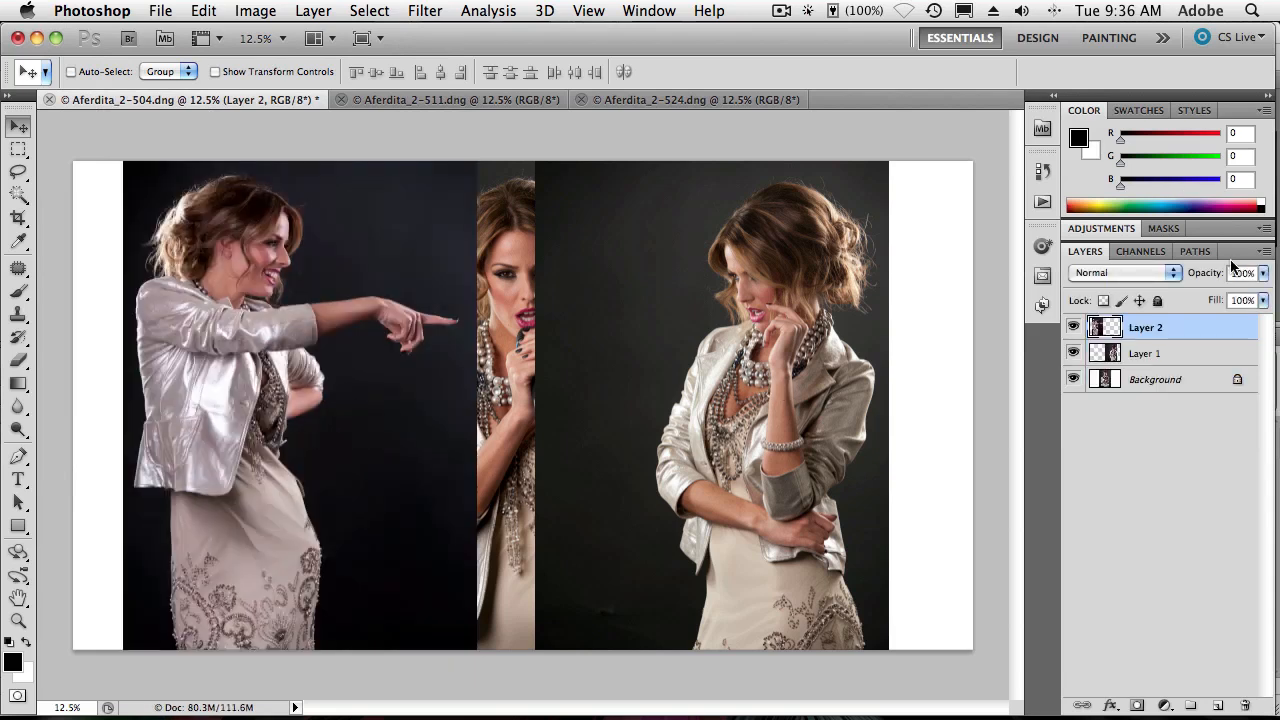
pyautogui.moveTo(1216, 277); pyautogui.dragTo(1181, 269)
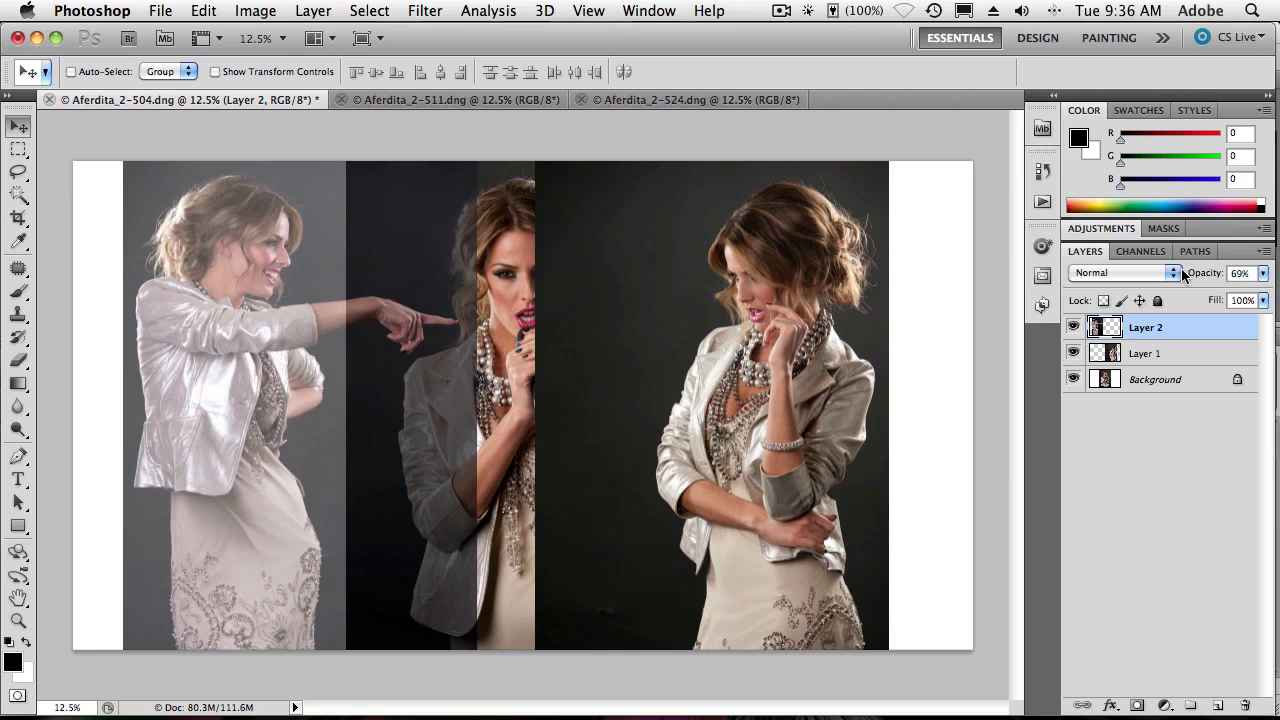
pyautogui.moveTo(326, 370); pyautogui.dragTo(287, 371)
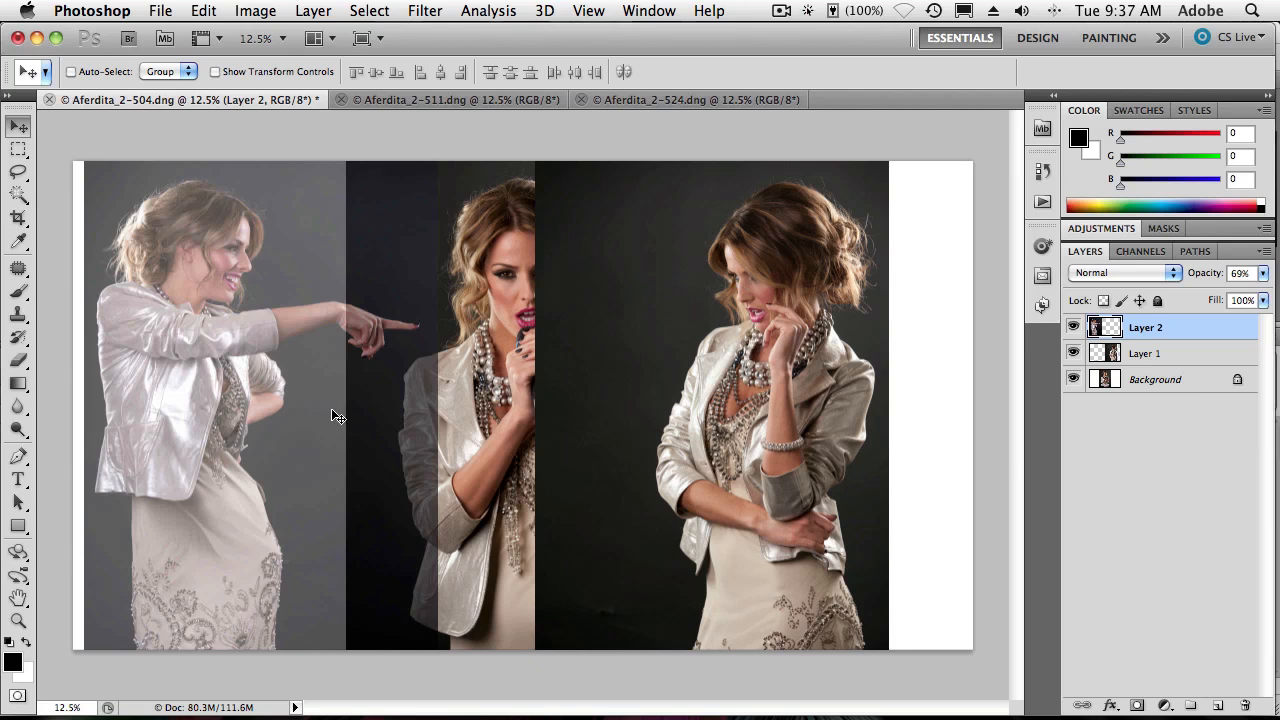
# Scale the pointing woman's layer to 108.76%, align it with the canvas's top and left edges, and restore its opacity to 100%
pyautogui.press('super+t')
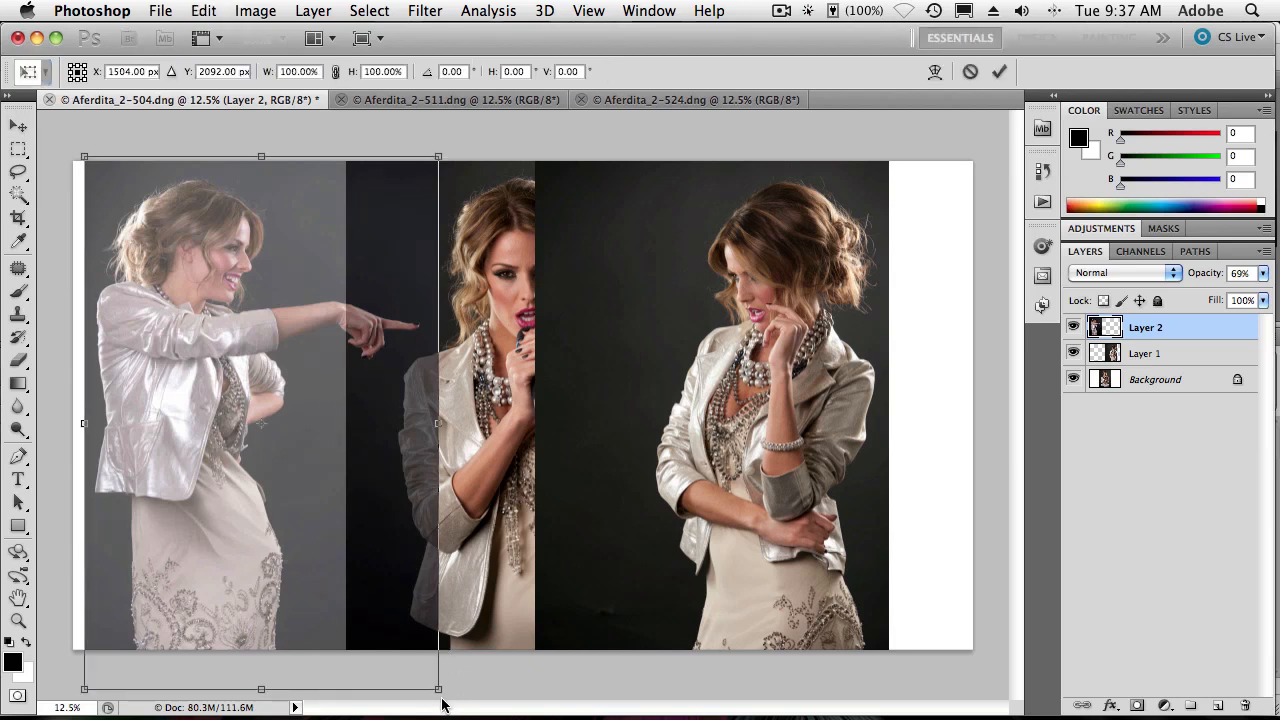
pyautogui.moveTo(438, 690); pyautogui.dragTo(510, 716)
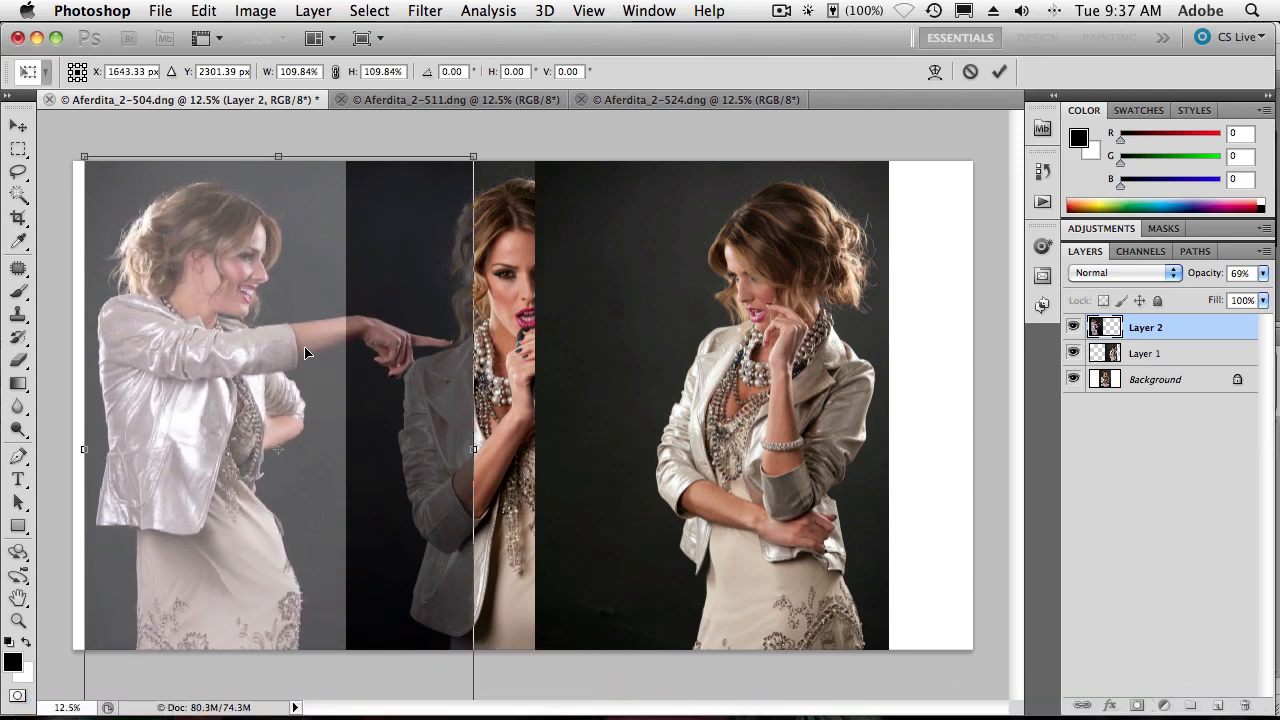
pyautogui.moveTo(300, 349); pyautogui.dragTo(279, 348)
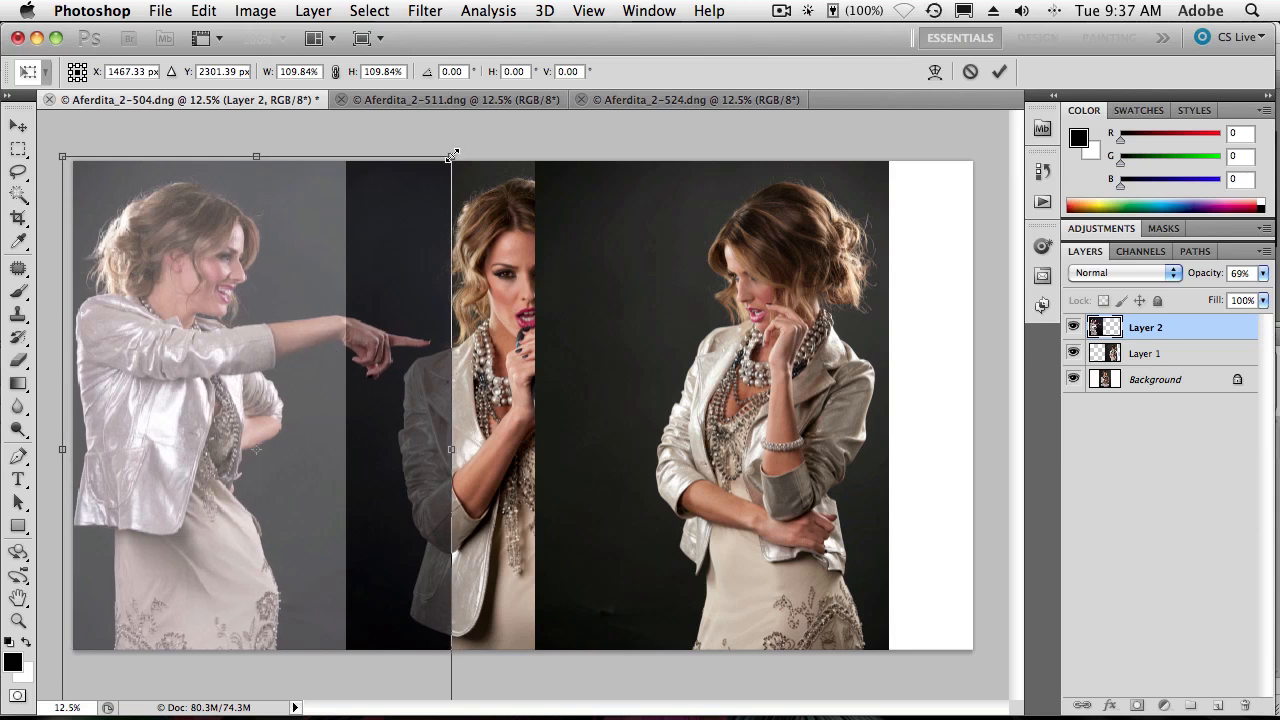
pyautogui.moveTo(452, 156); pyautogui.dragTo(443, 158)
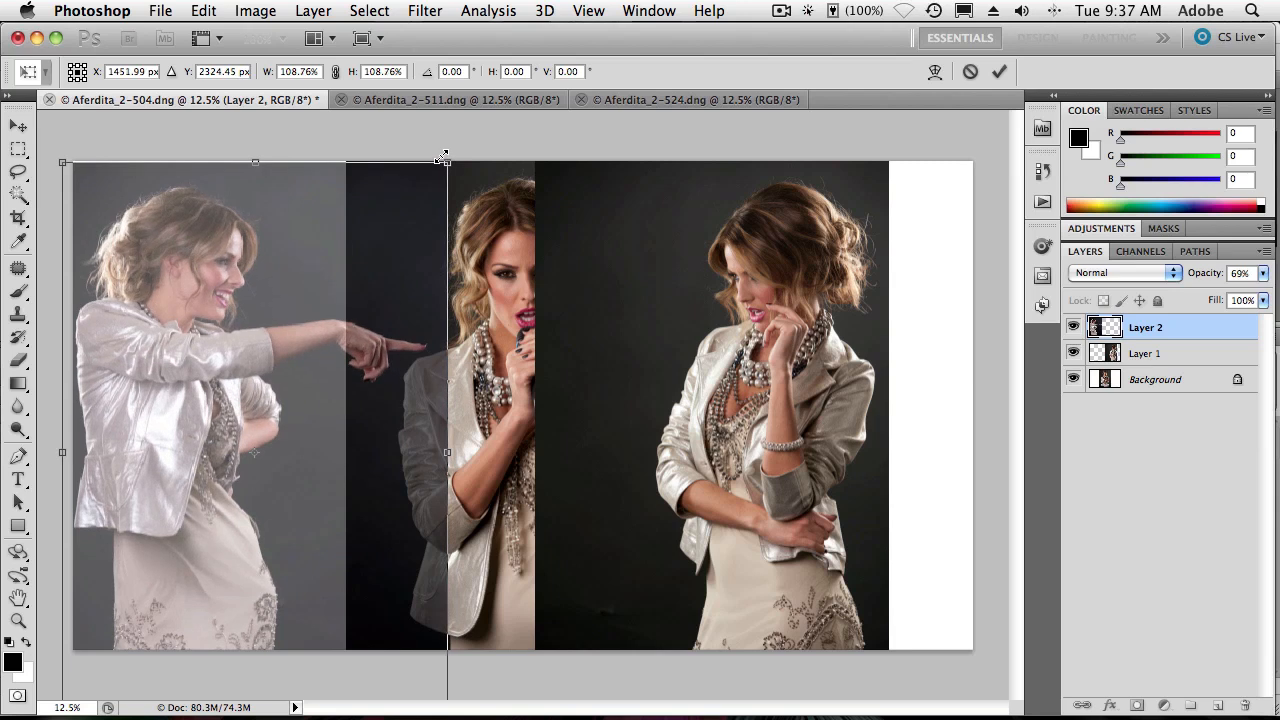
pyautogui.moveTo(212, 279); pyautogui.dragTo(212, 273)
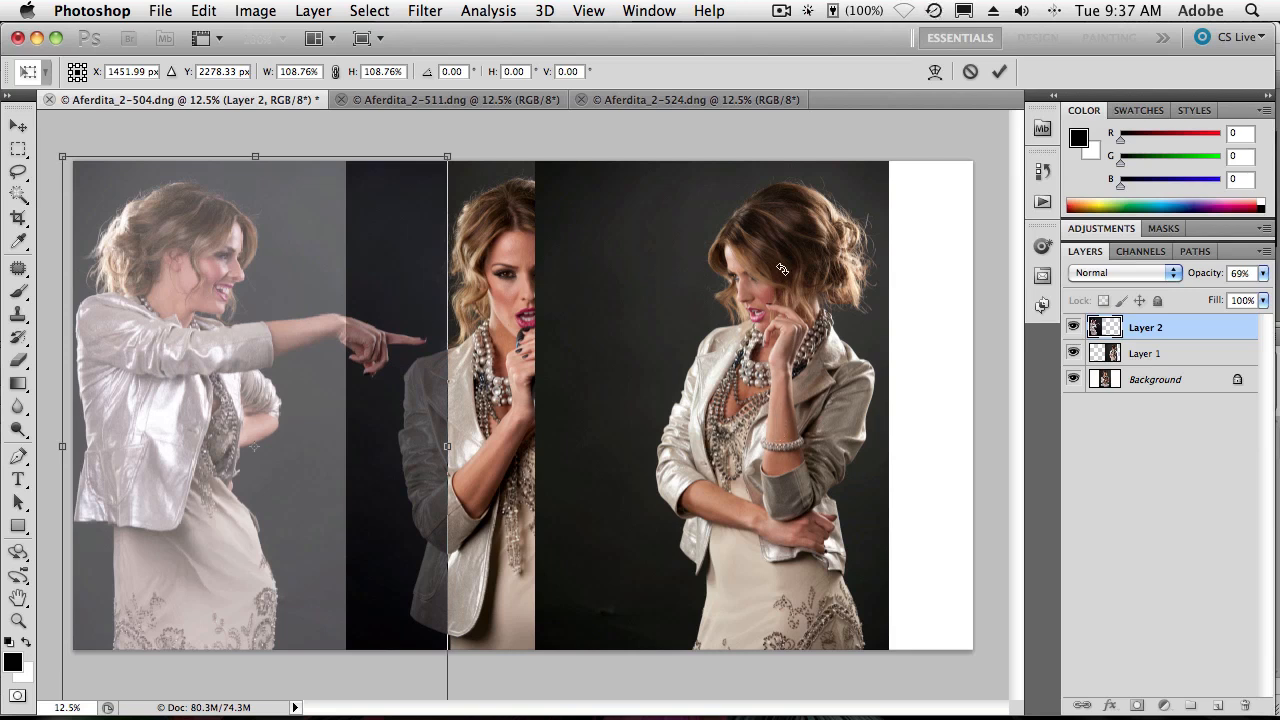
pyautogui.click(1000, 76)
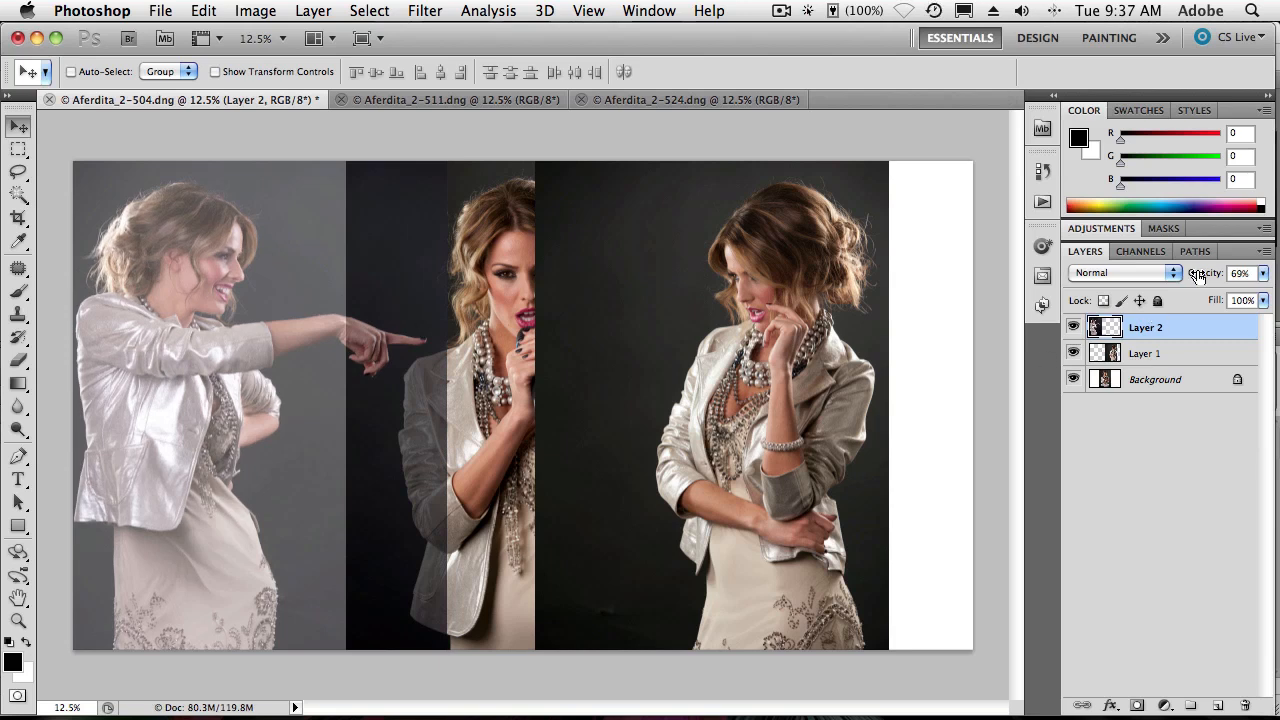
pyautogui.moveTo(1199, 275); pyautogui.dragTo(1255, 274)
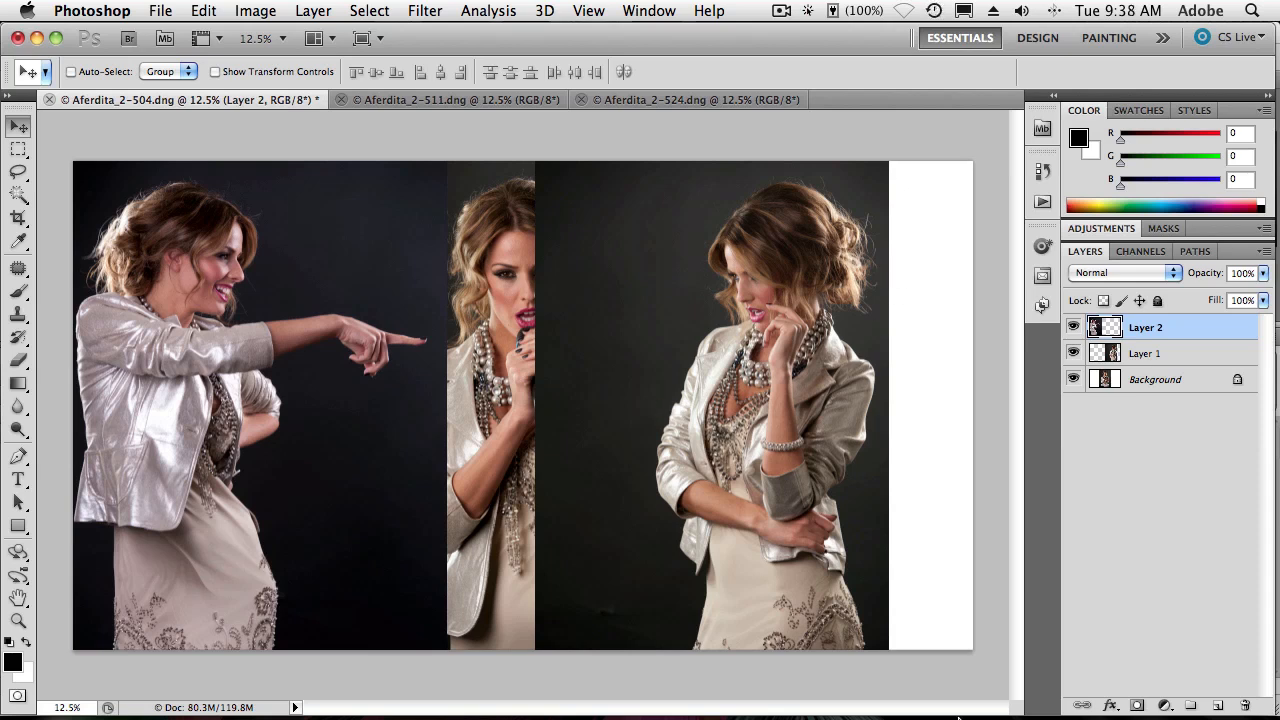
# Crop the composite to the area covered by the three photos, removing the white strip along its right side
pyautogui.moveTo(954, 714)
pyautogui.click(18, 218)
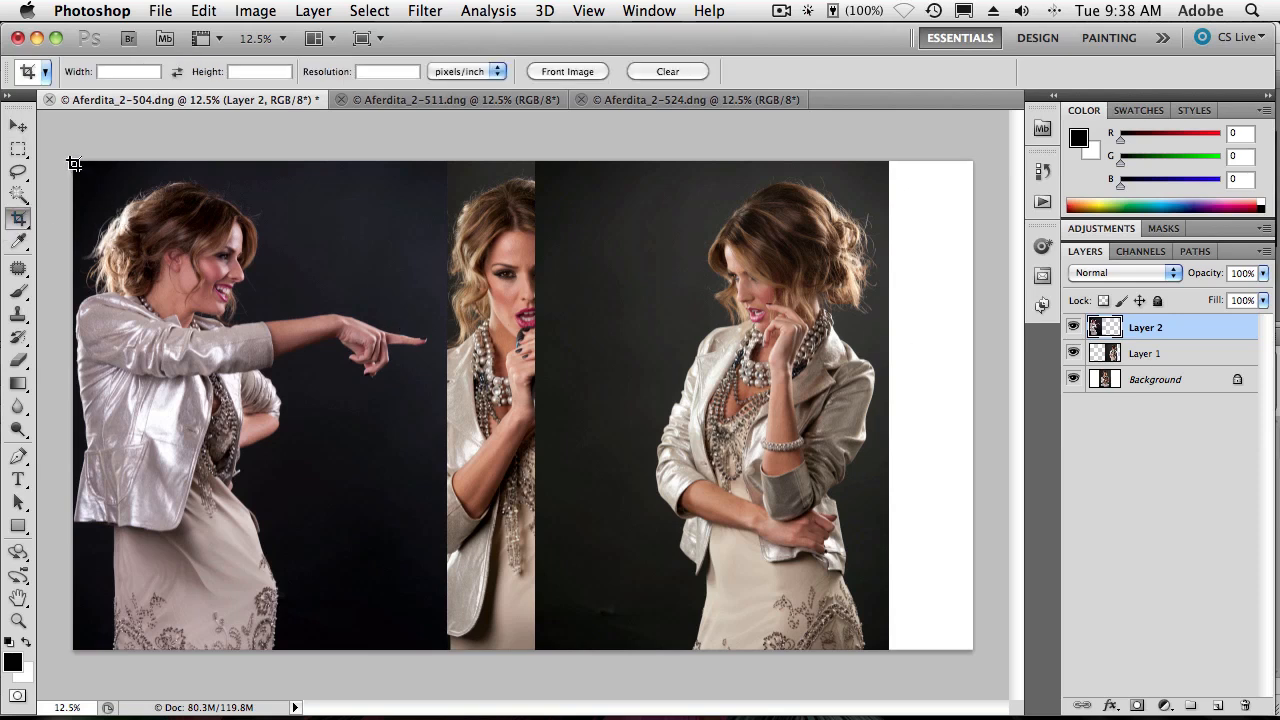
pyautogui.moveTo(74, 162); pyautogui.dragTo(889, 716)
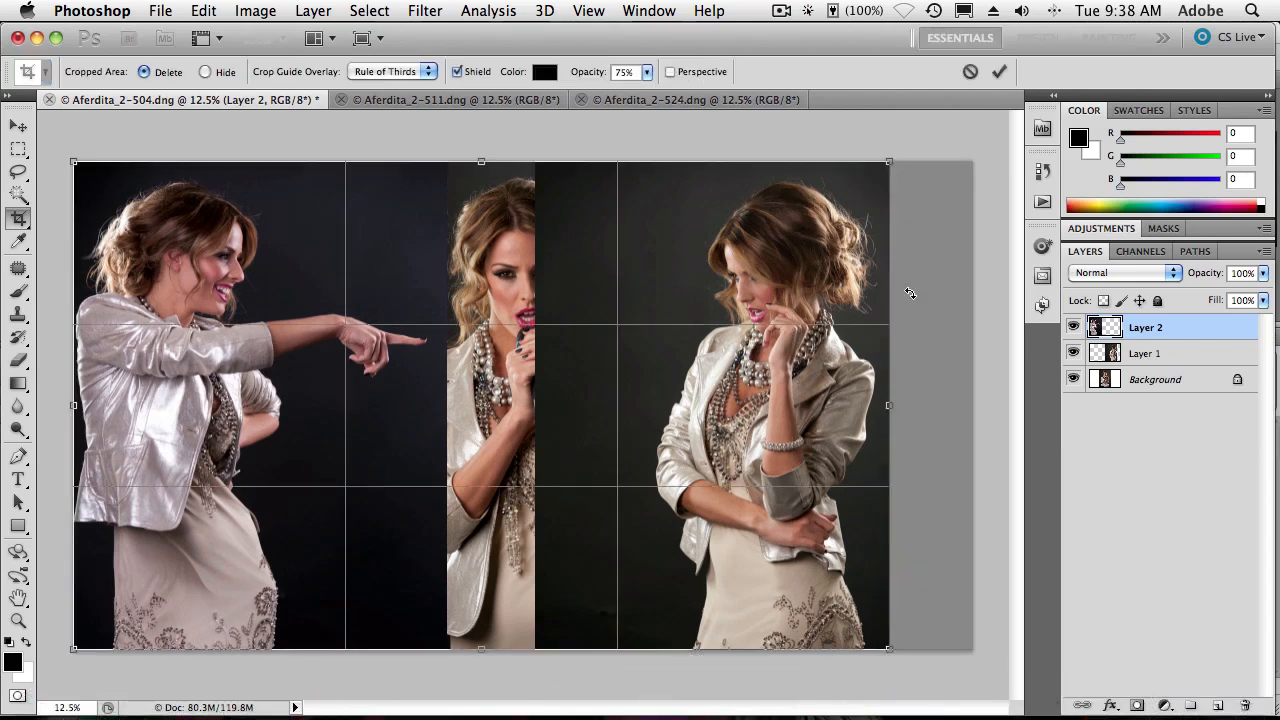
pyautogui.click(998, 72)
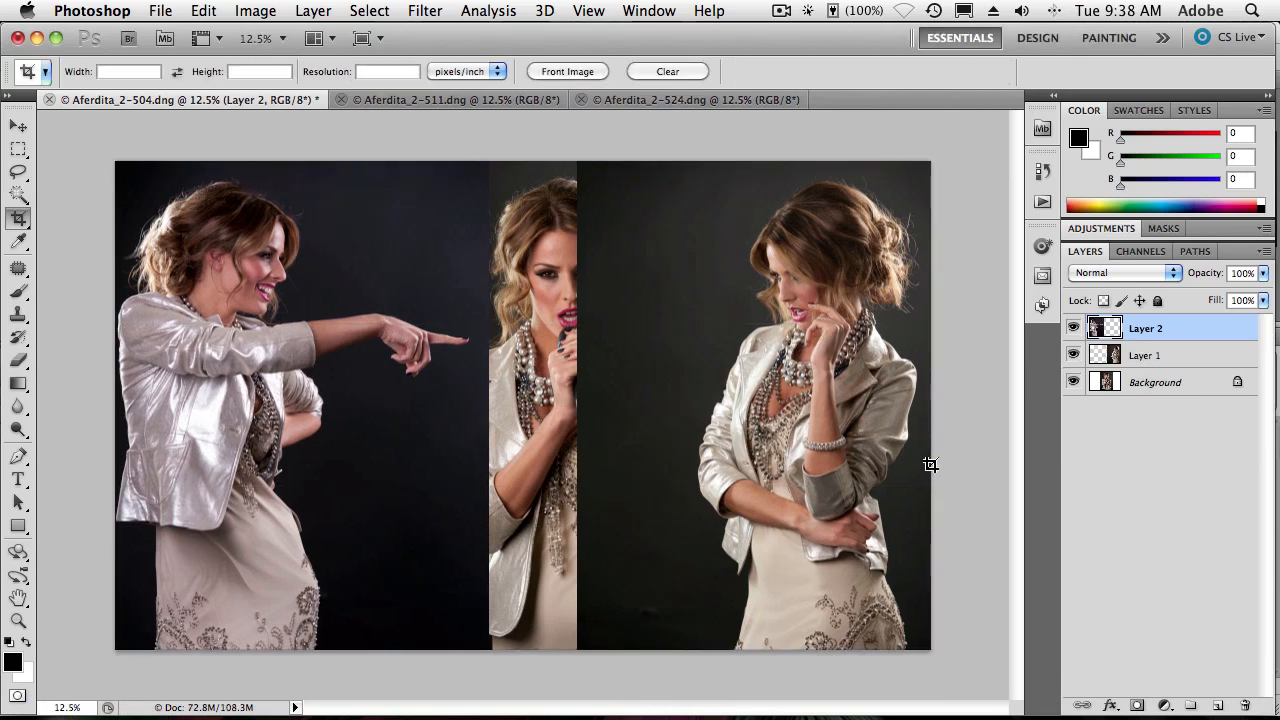
# Hide and show Layer 2 and Layer 1 one at a time to check which photo each layer holds
pyautogui.click(1073, 328)
pyautogui.click(1072, 329)
pyautogui.click(1073, 356)
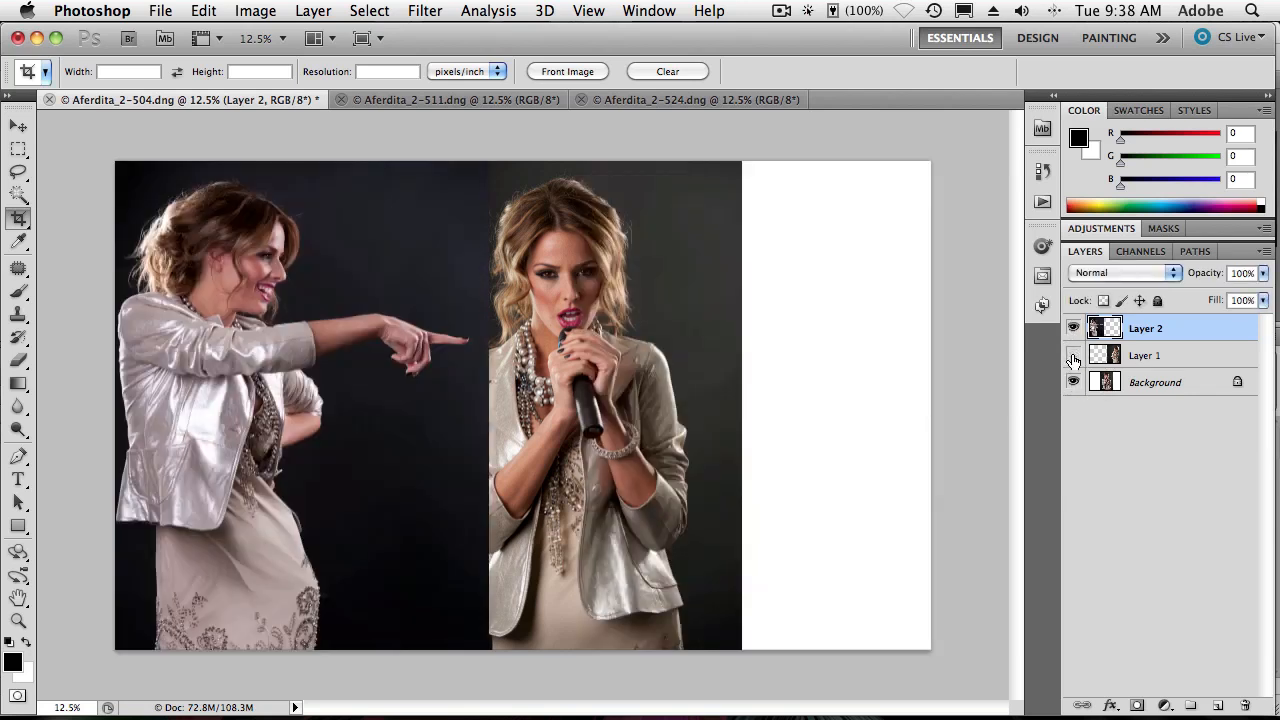
pyautogui.click(1073, 356)
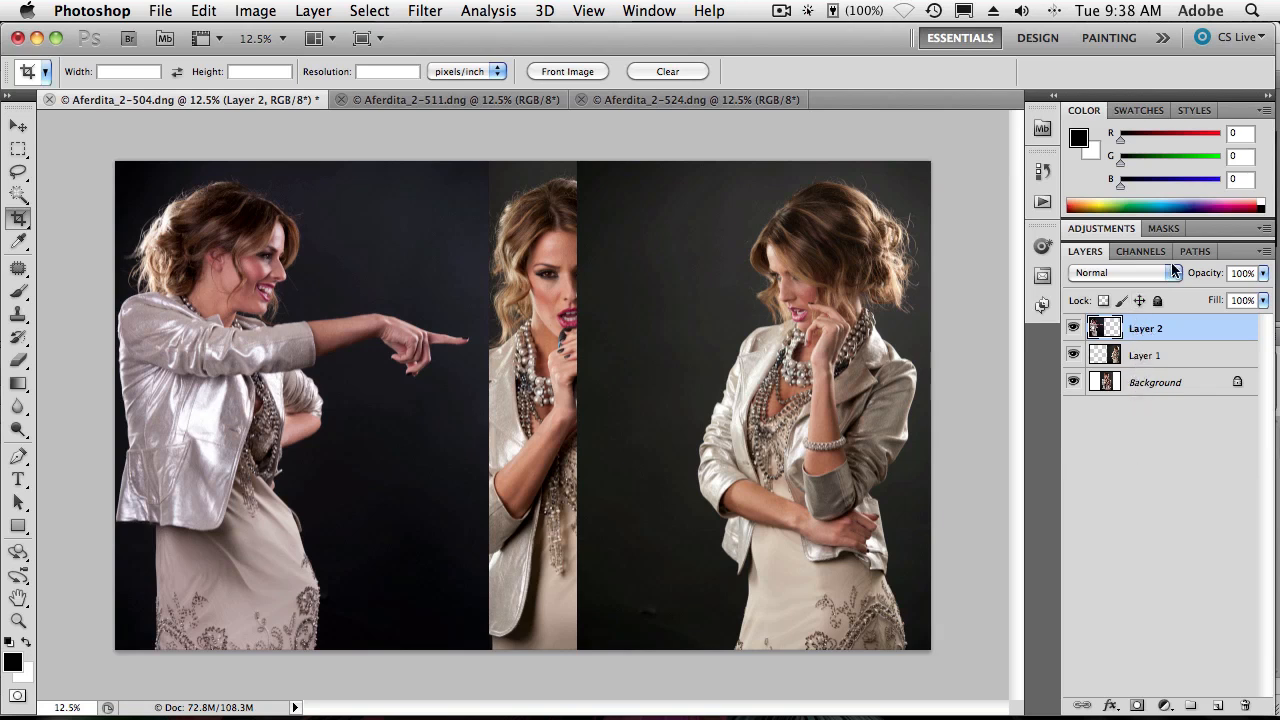
# Rename Layer 1 as Right and Layer 2 as Left
pyautogui.doubleClick(1140, 357)
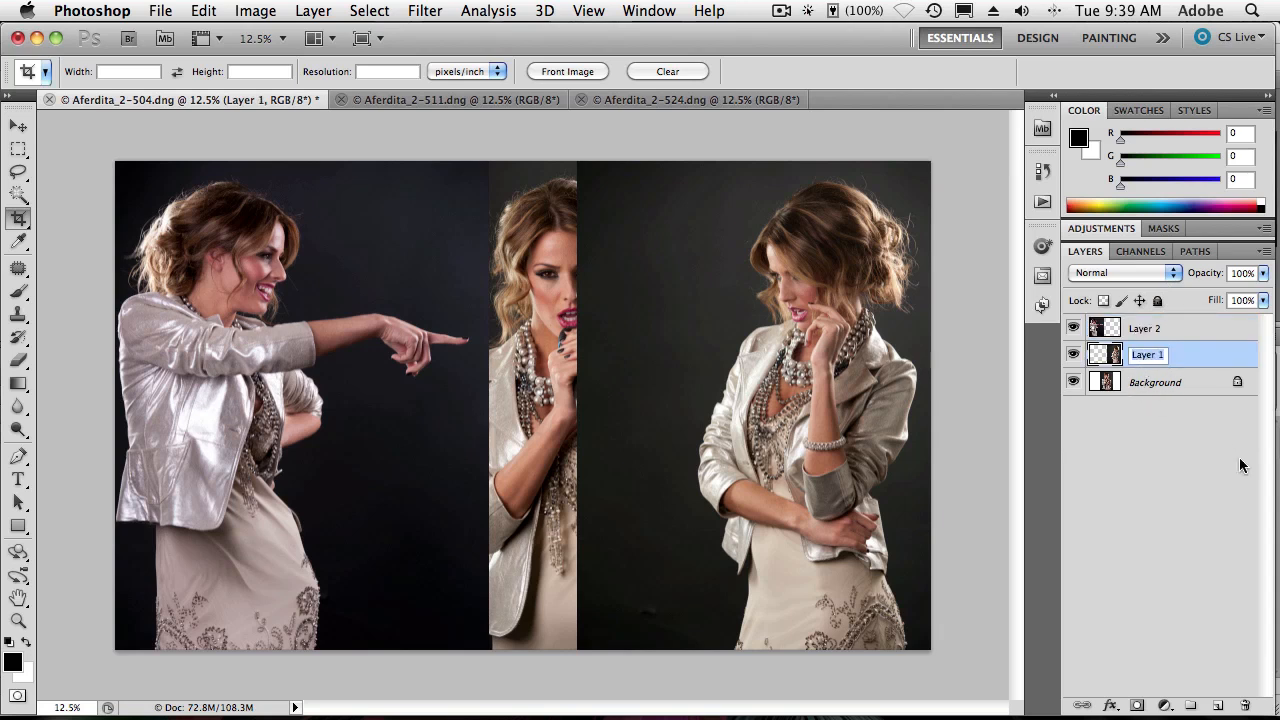
pyautogui.write('Right')
pyautogui.click(1197, 456)
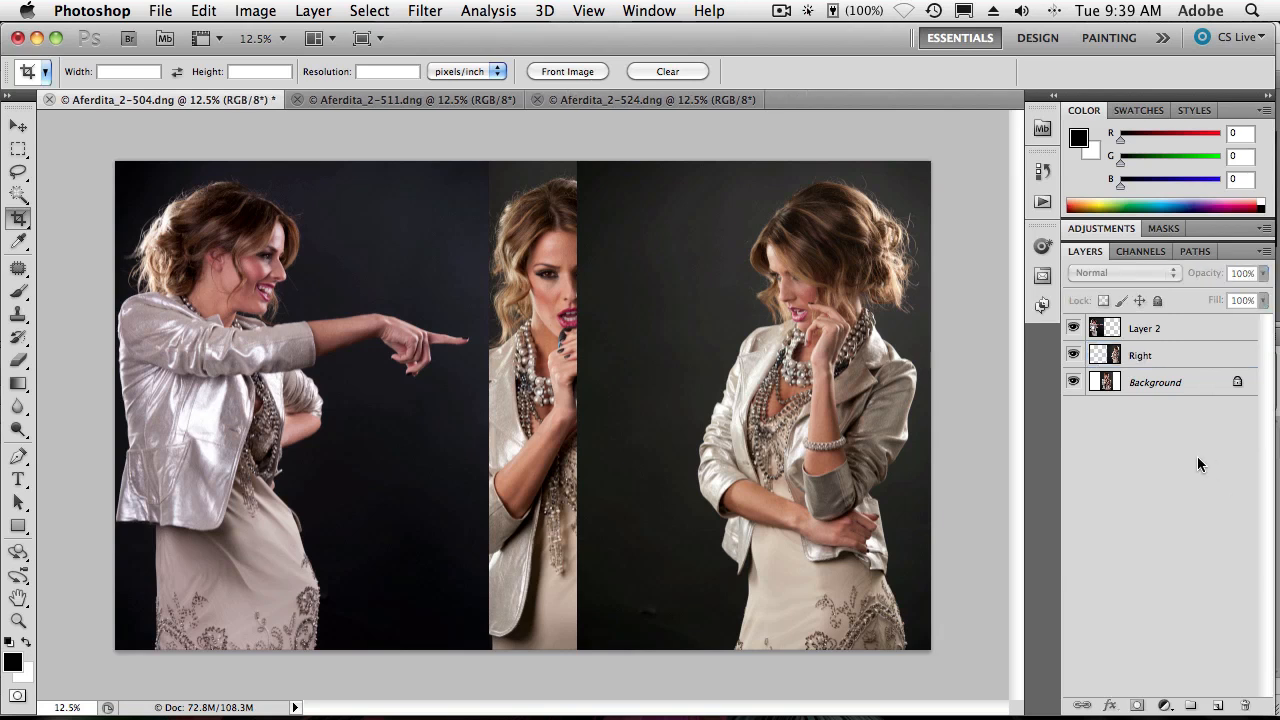
pyautogui.doubleClick(1142, 333)
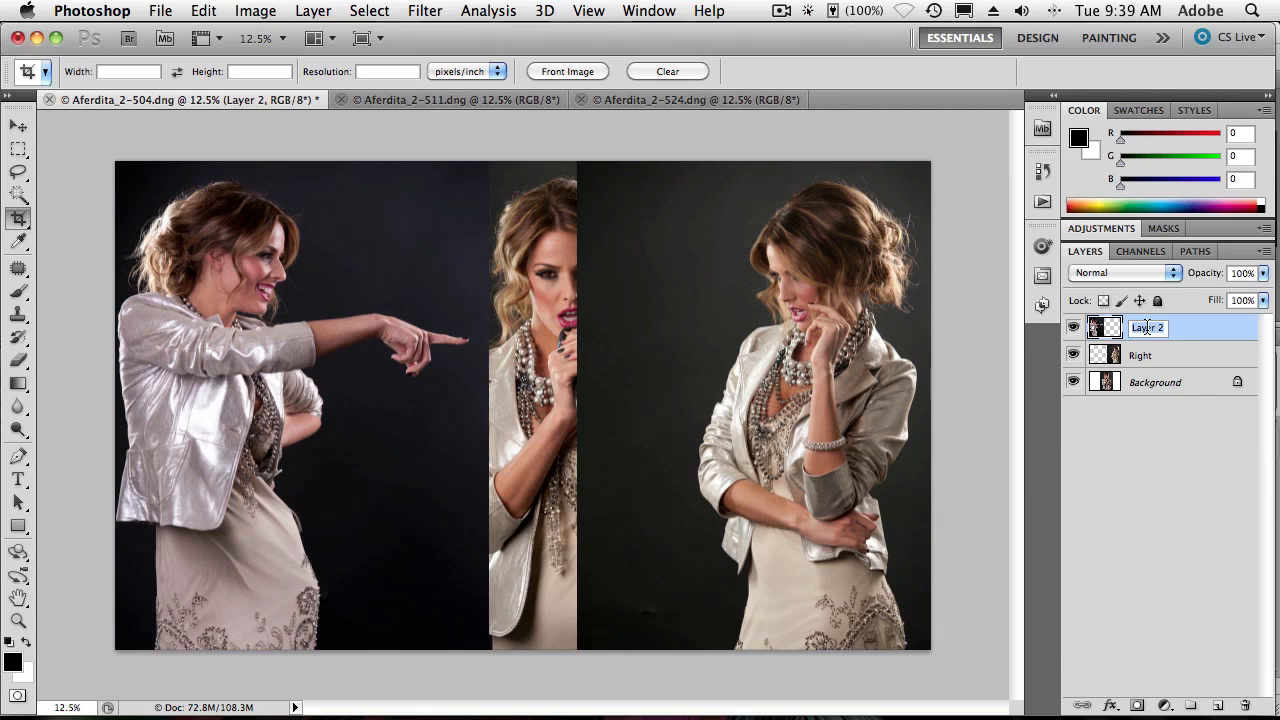
pyautogui.write('Left')
pyautogui.press('Return')
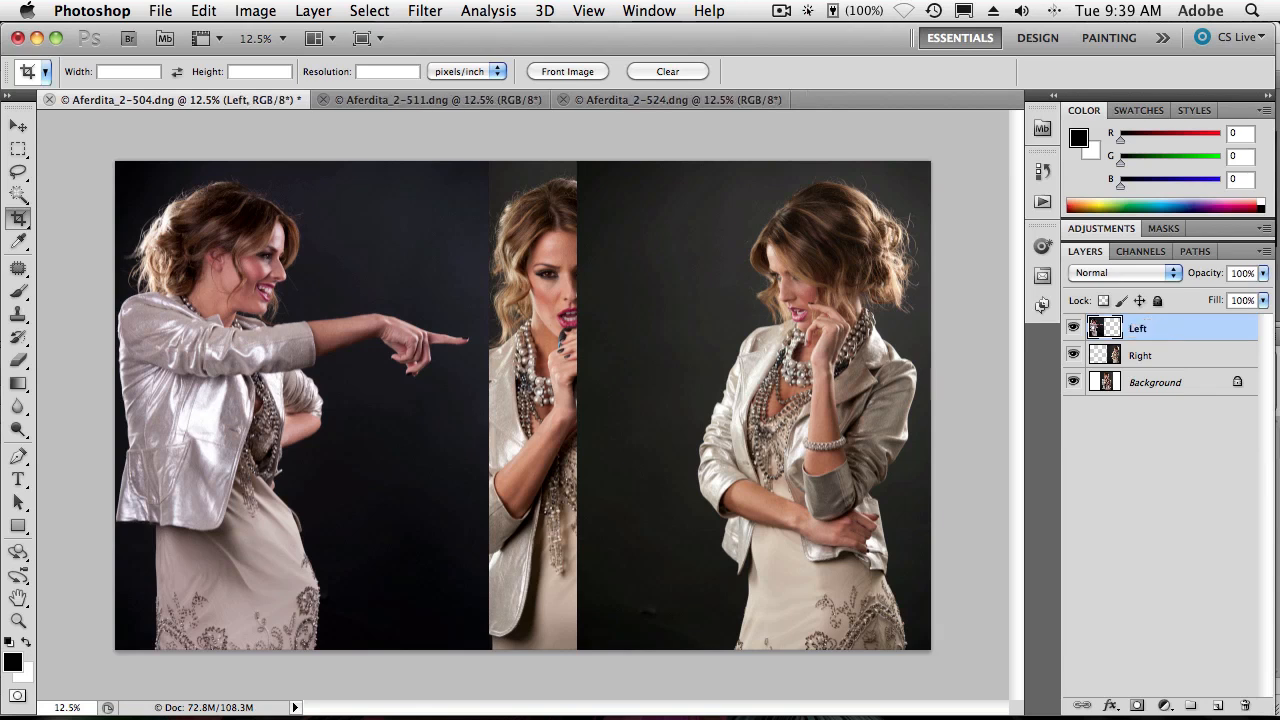
# Add a layer mask to the Right layer and paint black with a 600 px brush to uncover the woman with the microphone
pyautogui.click(1128, 362)
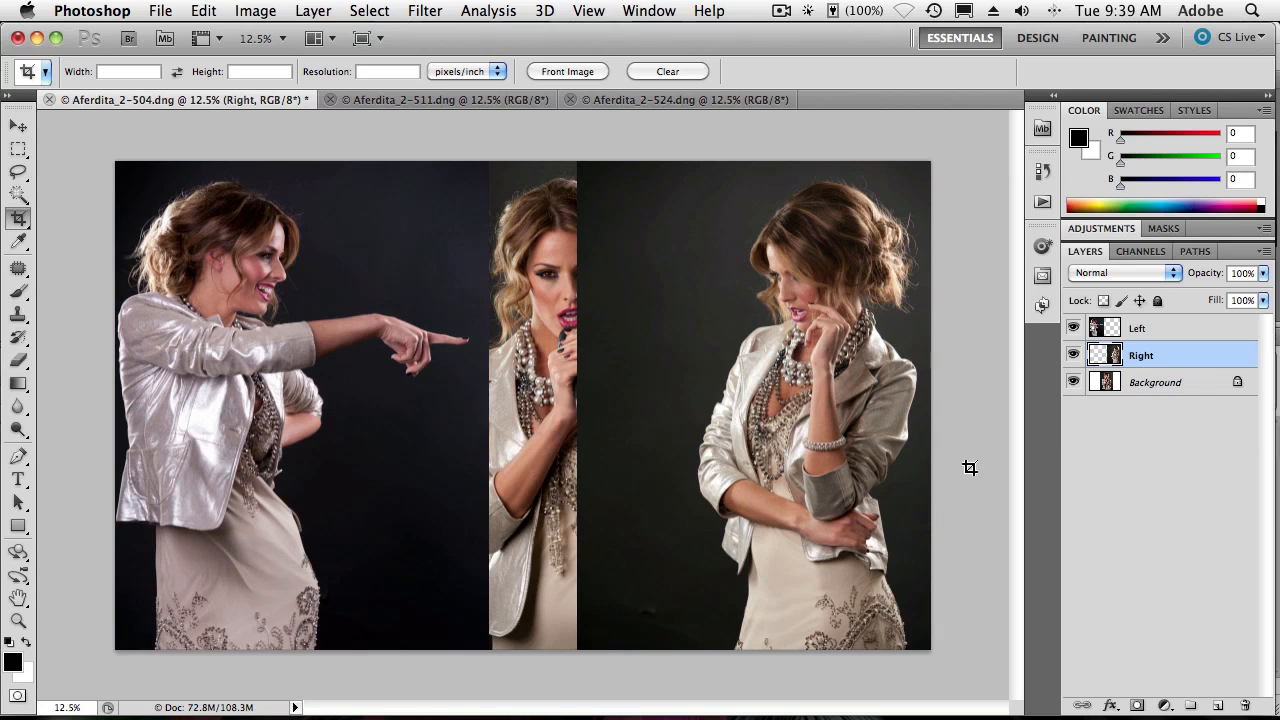
pyautogui.click(1138, 706)
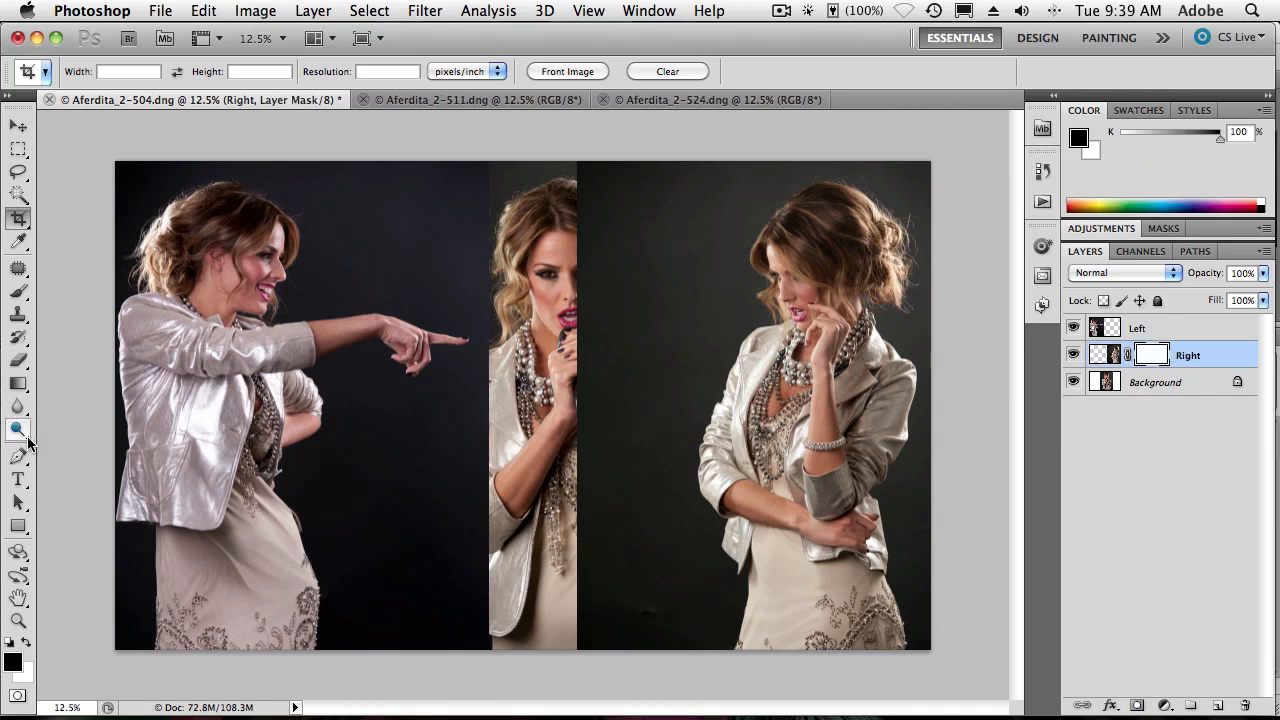
pyautogui.click(18, 290)
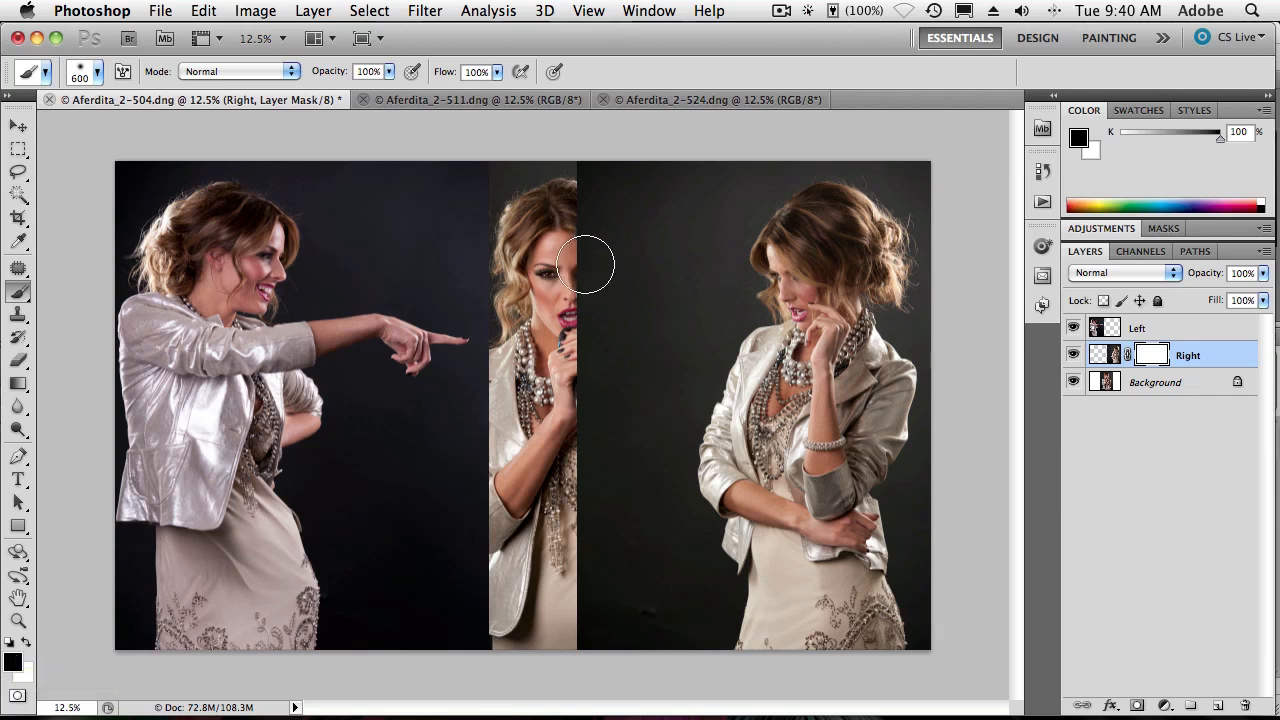
pyautogui.moveTo(595, 243)
pyautogui.mouseDown()
pyautogui.moveTo(614, 191)
pyautogui.moveTo(580, 179)
pyautogui.moveTo(623, 207)
pyautogui.moveTo(612, 257)
pyautogui.moveTo(572, 305)
pyautogui.moveTo(617, 287)
pyautogui.moveTo(651, 193)
pyautogui.moveTo(574, 398)
pyautogui.moveTo(588, 393)
pyautogui.moveTo(578, 425)
pyautogui.moveTo(631, 407)
pyautogui.moveTo(653, 354)
pyautogui.moveTo(613, 364)
pyautogui.moveTo(619, 456)
pyautogui.moveTo(597, 433)
pyautogui.moveTo(571, 595)
pyautogui.moveTo(585, 632)
pyautogui.moveTo(628, 608)
pyautogui.moveTo(618, 626)
pyautogui.moveTo(559, 633)
pyautogui.moveTo(657, 618)
pyautogui.moveTo(655, 629)
pyautogui.moveTo(635, 561)
pyautogui.moveTo(629, 575)
pyautogui.moveTo(663, 401)
pyautogui.moveTo(651, 570)
pyautogui.moveTo(665, 641)
pyautogui.moveTo(649, 568)
pyautogui.moveTo(648, 221)
pyautogui.moveTo(640, 264)
pyautogui.moveTo(651, 163)
pyautogui.moveTo(637, 430)
pyautogui.moveTo(643, 413)
pyautogui.moveTo(660, 428)
pyautogui.moveTo(656, 531)
pyautogui.moveTo(606, 450)
pyautogui.moveTo(538, 272)
pyautogui.moveTo(548, 258)
pyautogui.moveTo(562, 360)
pyautogui.moveTo(586, 258)
pyautogui.moveTo(578, 405)
pyautogui.moveTo(608, 546)
pyautogui.moveTo(618, 540)
pyautogui.moveTo(655, 643)
pyautogui.moveTo(651, 594)
pyautogui.moveTo(672, 538)
pyautogui.moveTo(604, 308)
pyautogui.moveTo(610, 267)
pyautogui.moveTo(575, 236)
pyautogui.moveTo(580, 188)
pyautogui.moveTo(637, 399)
pyautogui.moveTo(634, 289)
pyautogui.mouseUp()
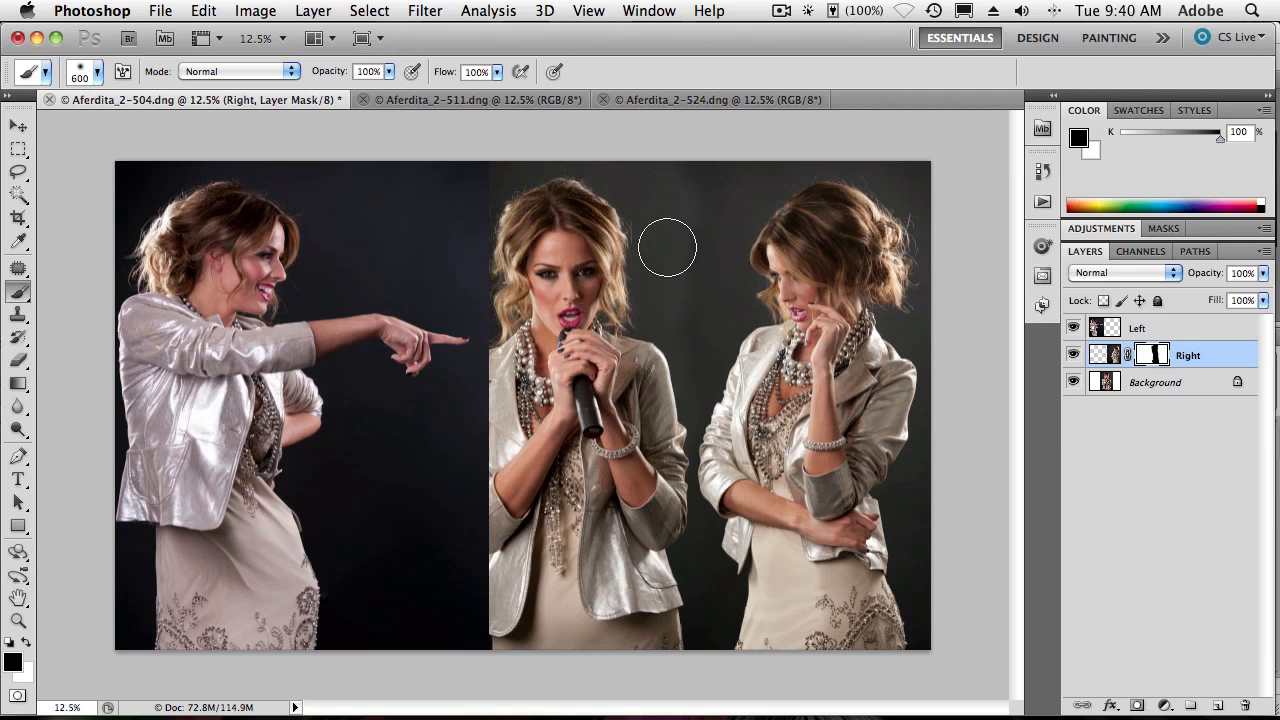
# Extend the black painting on the Right mask towards the thinking woman's hair, and paint white over the exposed strip beside it
pyautogui.moveTo(690, 275)
pyautogui.mouseDown()
pyautogui.moveTo(713, 203)
pyautogui.moveTo(714, 240)
pyautogui.mouseUp()
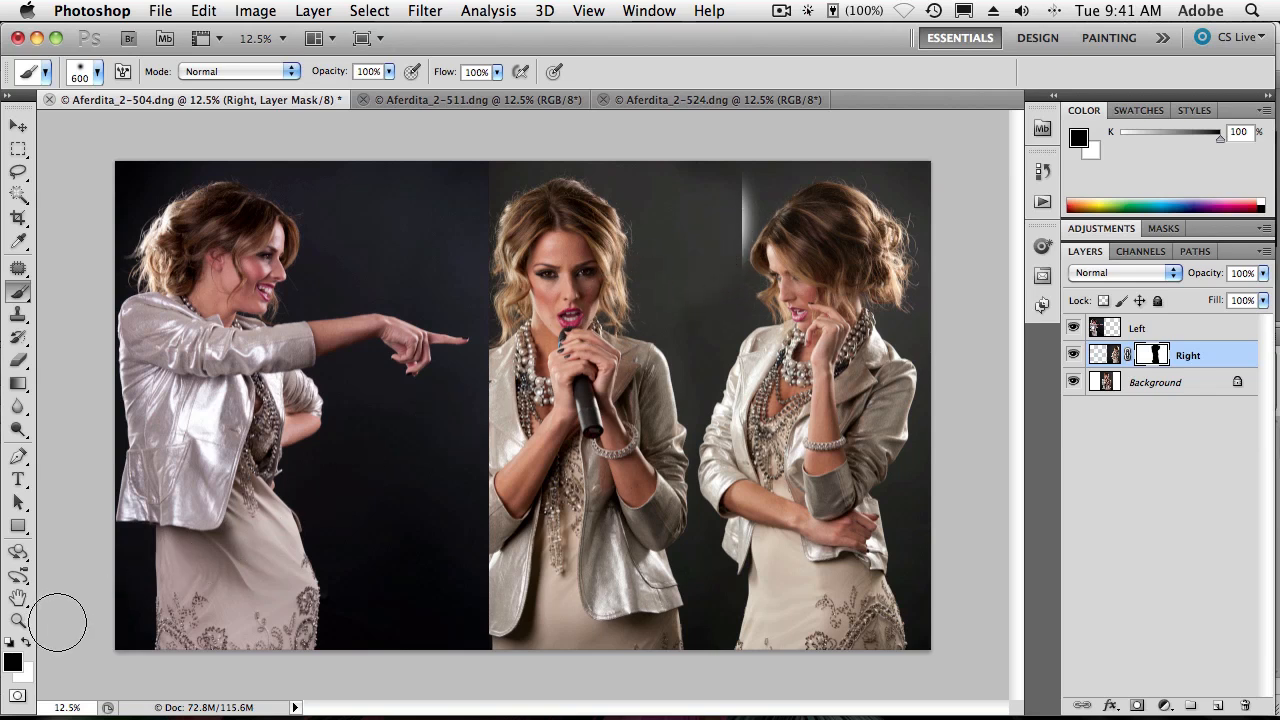
pyautogui.click(27, 648)
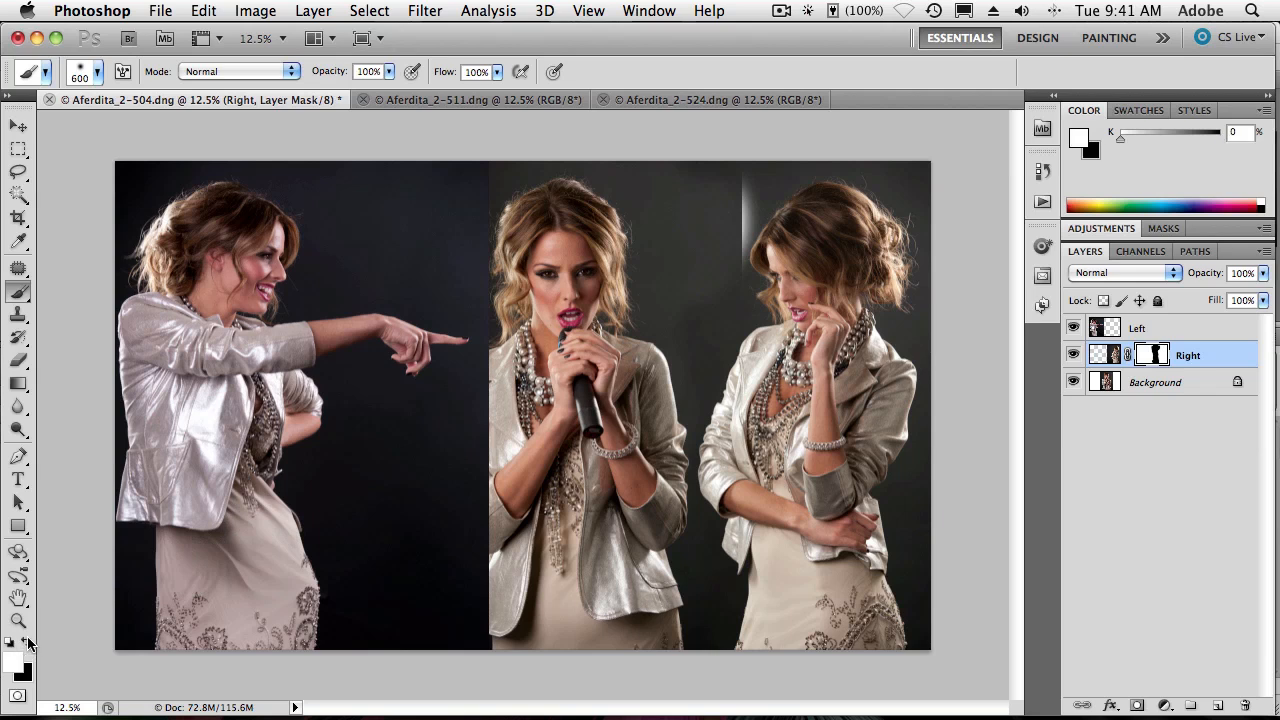
pyautogui.moveTo(742, 218)
pyautogui.mouseDown()
pyautogui.moveTo(749, 179)
pyautogui.moveTo(743, 266)
pyautogui.mouseUp()
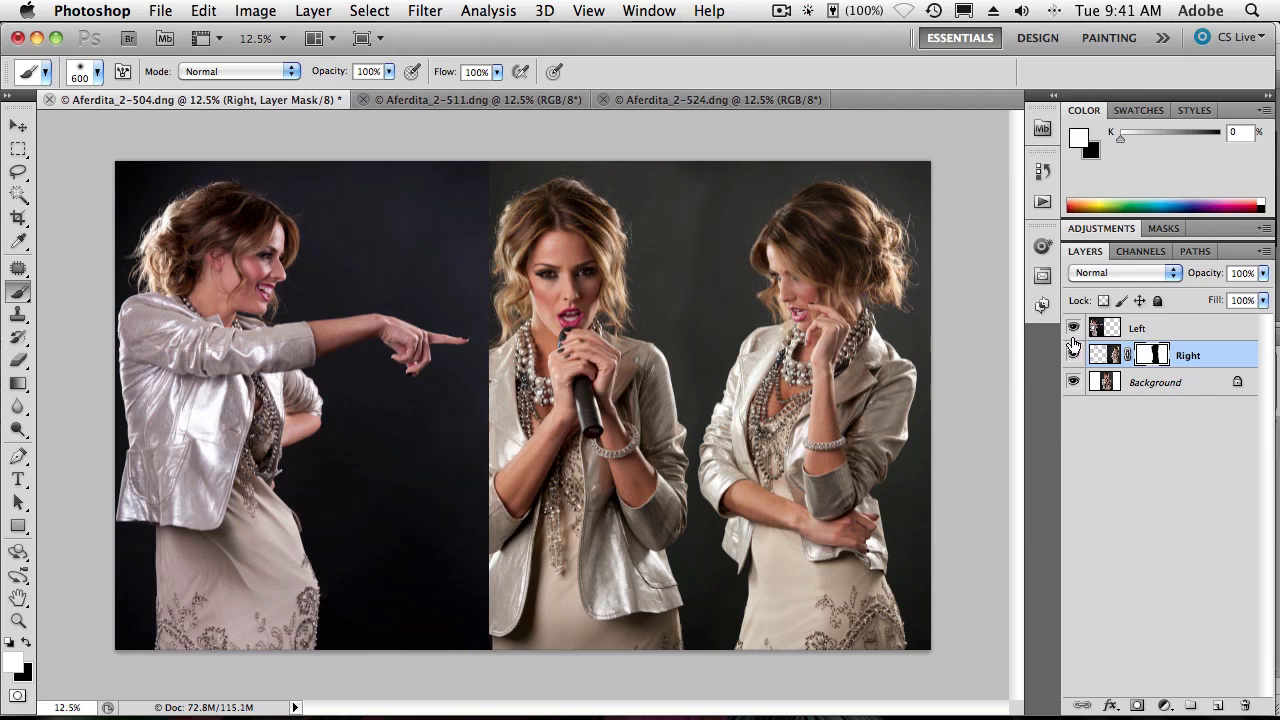
# Add a layer mask to the Left layer and paint black along its right edge to uncover the microphone woman's sleeve and jacket
pyautogui.click(1116, 334)
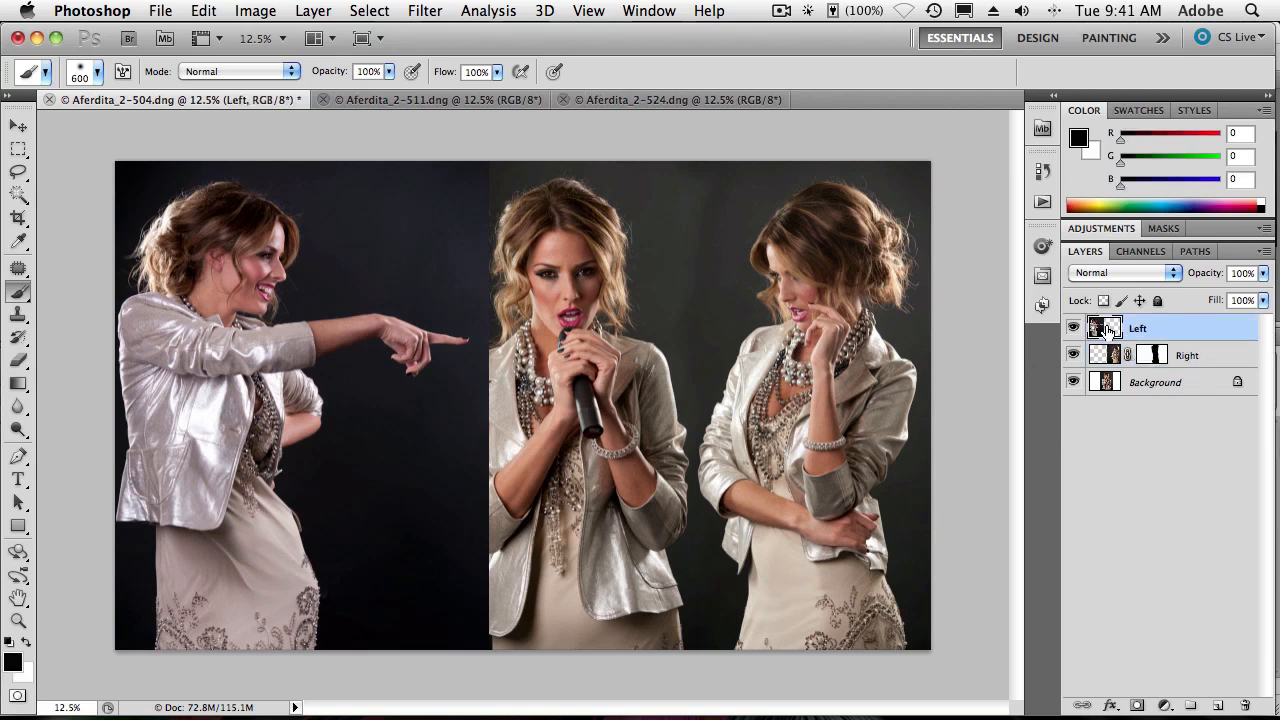
pyautogui.click(1137, 706)
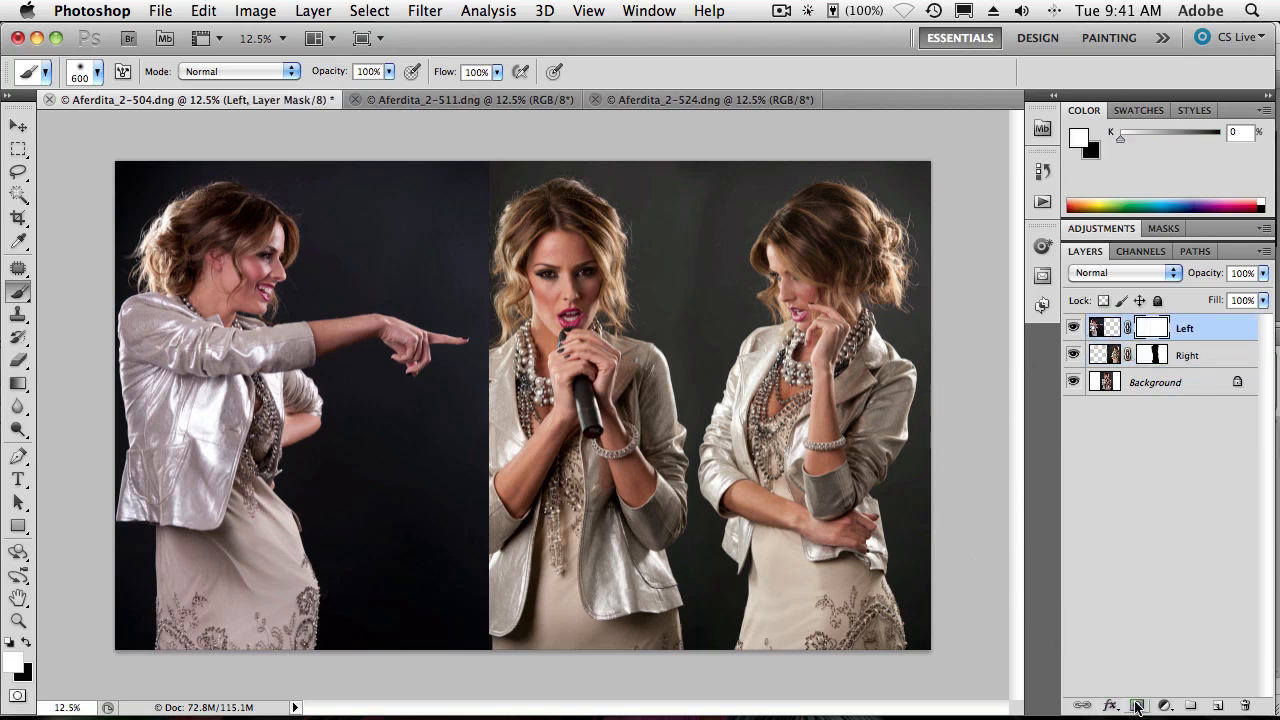
pyautogui.click(26, 643)
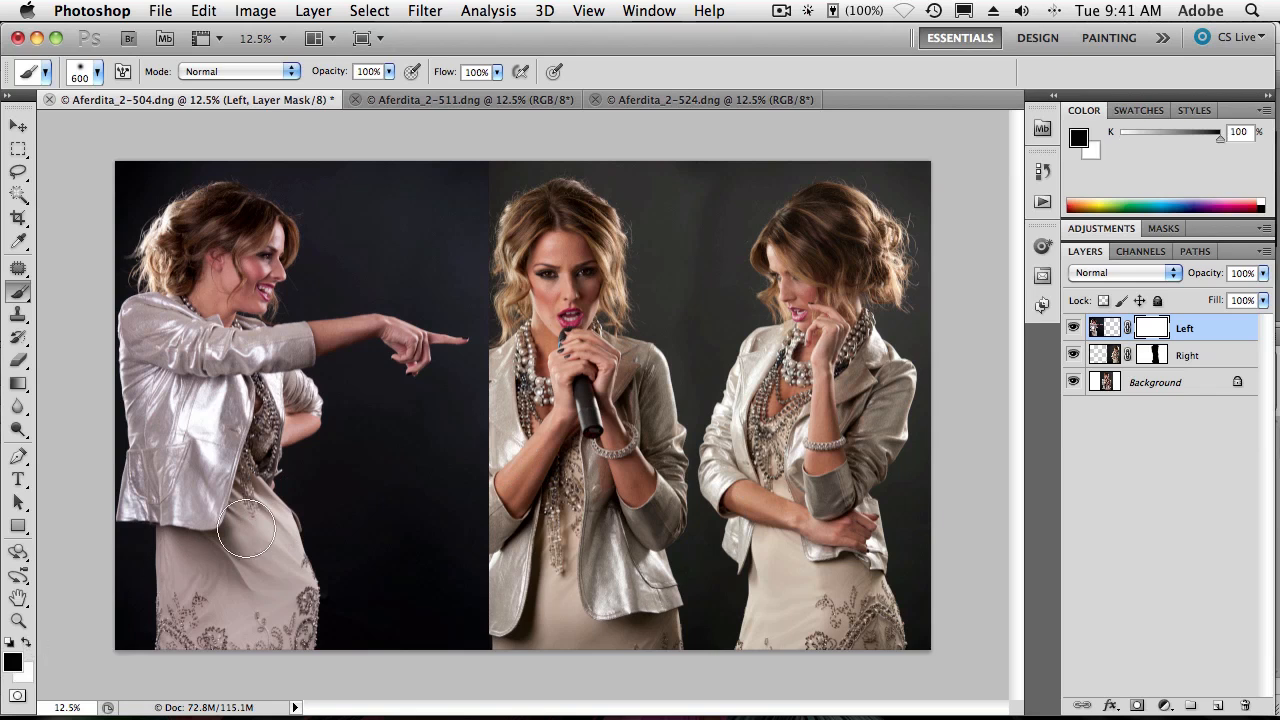
pyautogui.moveTo(449, 477)
pyautogui.mouseDown()
pyautogui.moveTo(479, 479)
pyautogui.moveTo(476, 520)
pyautogui.moveTo(469, 463)
pyautogui.moveTo(484, 393)
pyautogui.moveTo(459, 387)
pyautogui.moveTo(482, 376)
pyautogui.moveTo(472, 480)
pyautogui.moveTo(487, 562)
pyautogui.moveTo(459, 636)
pyautogui.moveTo(474, 629)
pyautogui.moveTo(481, 382)
pyautogui.moveTo(467, 397)
pyautogui.moveTo(480, 400)
pyautogui.moveTo(500, 600)
pyautogui.moveTo(479, 677)
pyautogui.mouseUp()
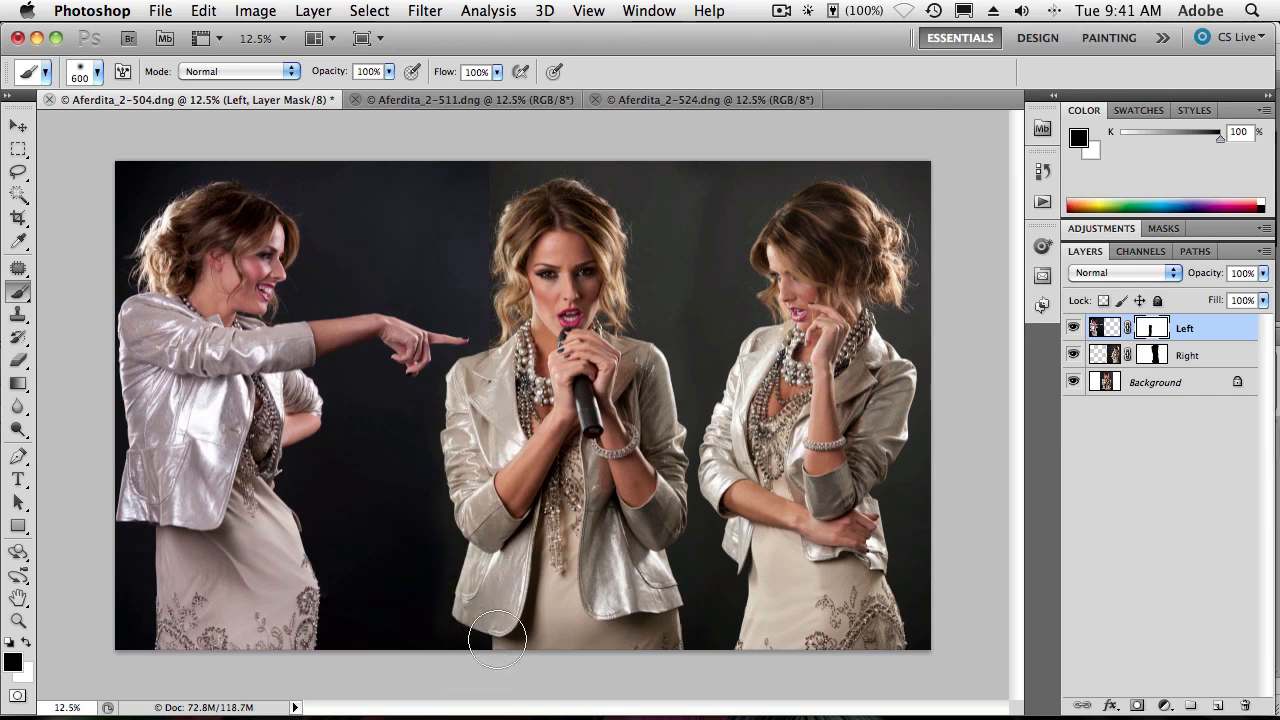
# Paint black on the Left layer's mask over the dark background beside and above the microphone woman's head
pyautogui.moveTo(507, 250)
pyautogui.mouseDown()
pyautogui.moveTo(479, 179)
pyautogui.moveTo(501, 339)
pyautogui.moveTo(458, 197)
pyautogui.moveTo(452, 138)
pyautogui.mouseUp()
# Stamp the Left, Right and Background layers into a new merged layer on top and name it Composite
pyautogui.keyDown('shift'); pyautogui.click(1137, 395); pyautogui.keyUp('shift')
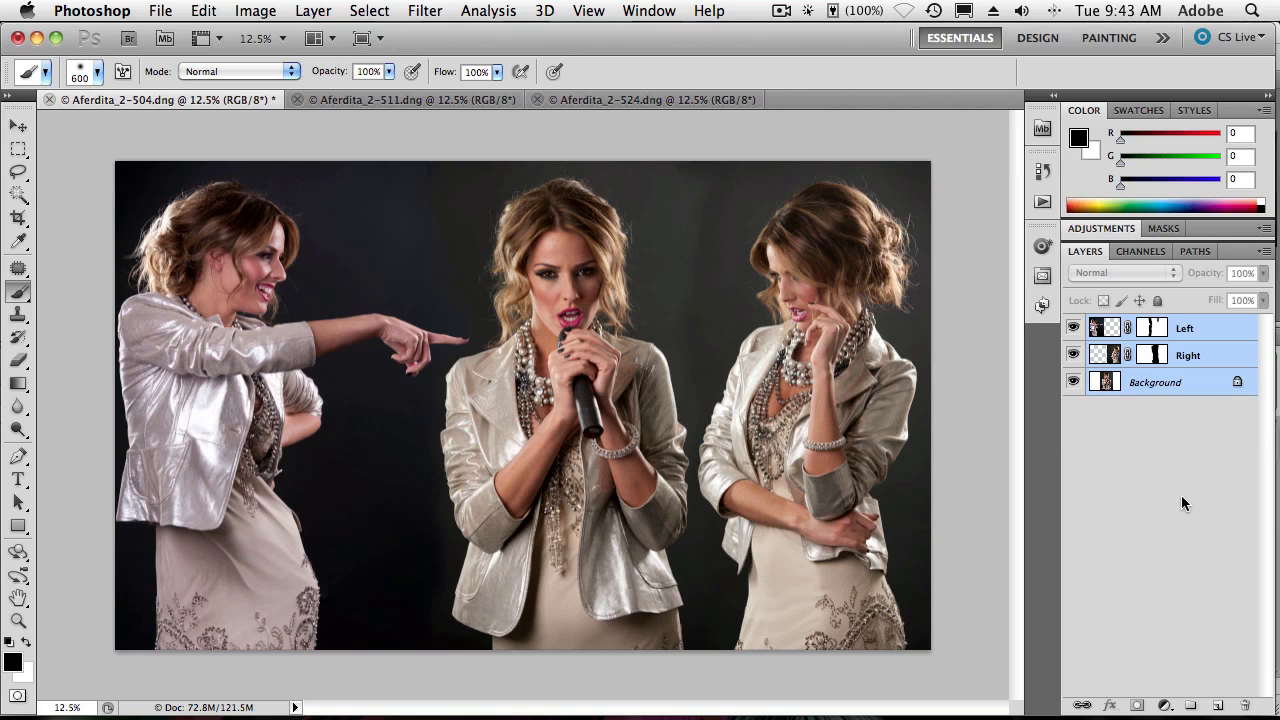
pyautogui.press('super+alt+shift+e')
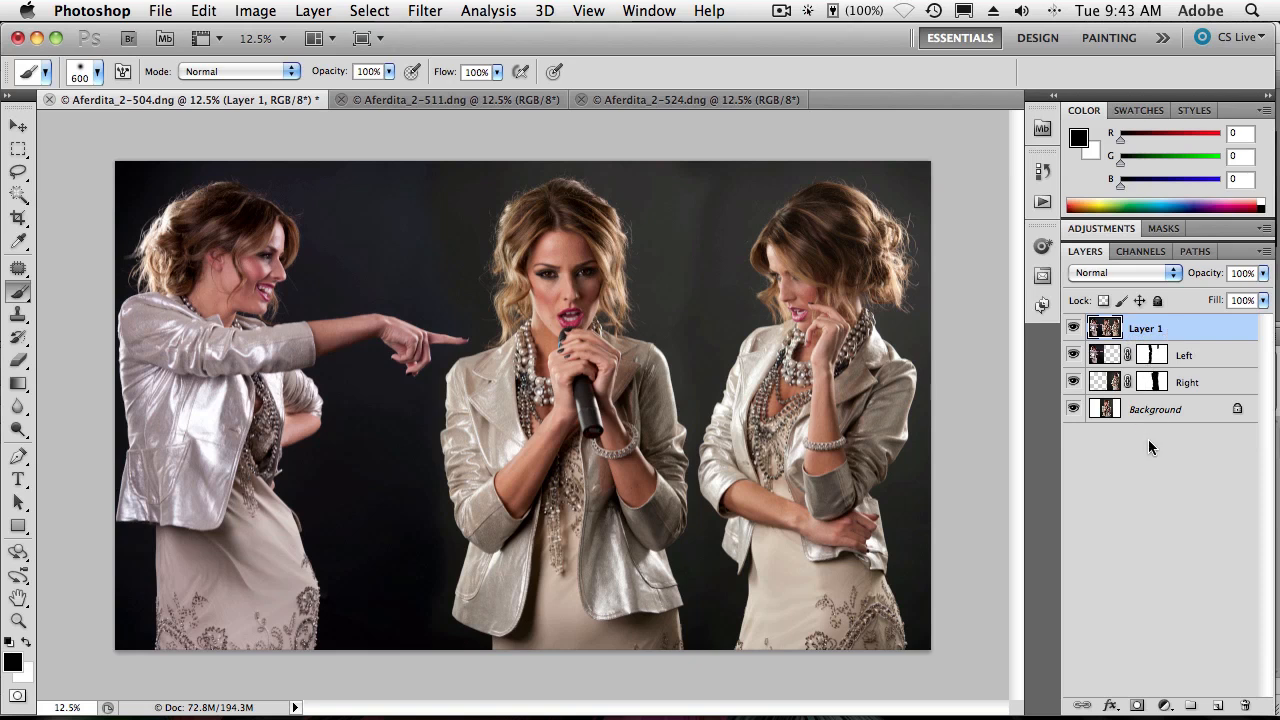
pyautogui.doubleClick(1143, 331)
pyautogui.write('Composit')
pyautogui.press('Return')
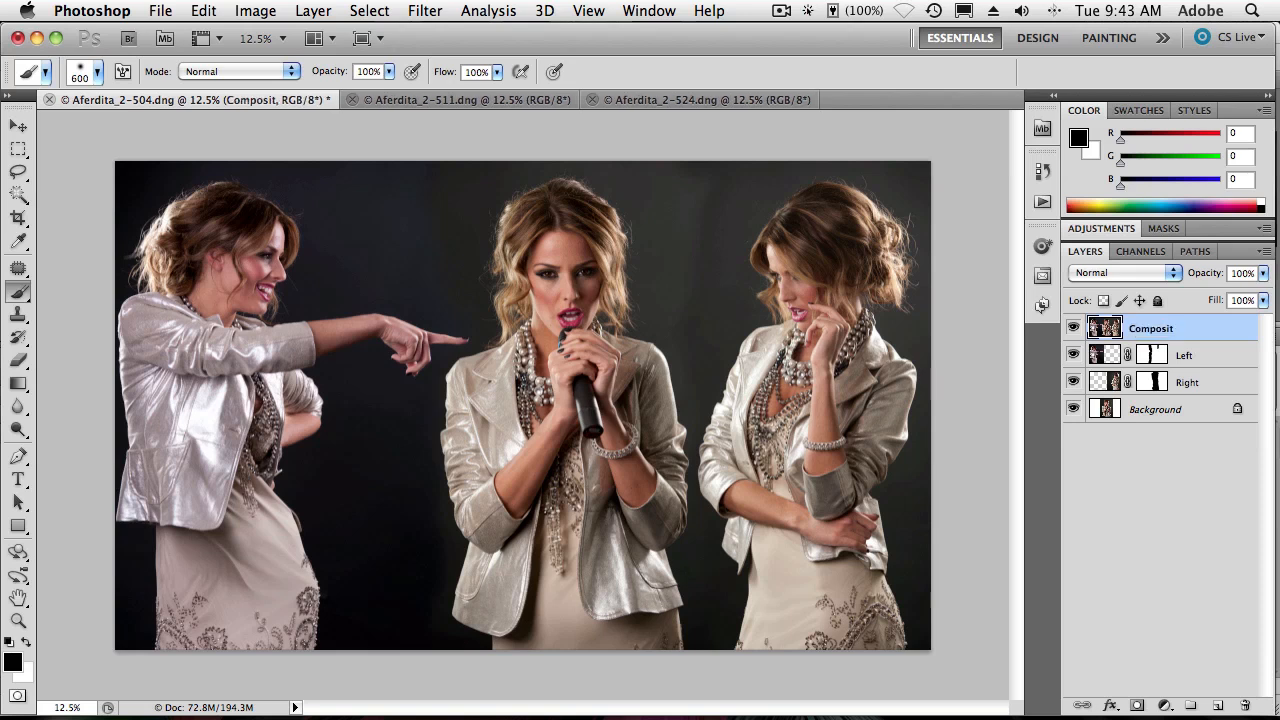
pyautogui.doubleClick(1165, 328)
pyautogui.press('Right')
pyautogui.write('e')
pyautogui.press('Return')
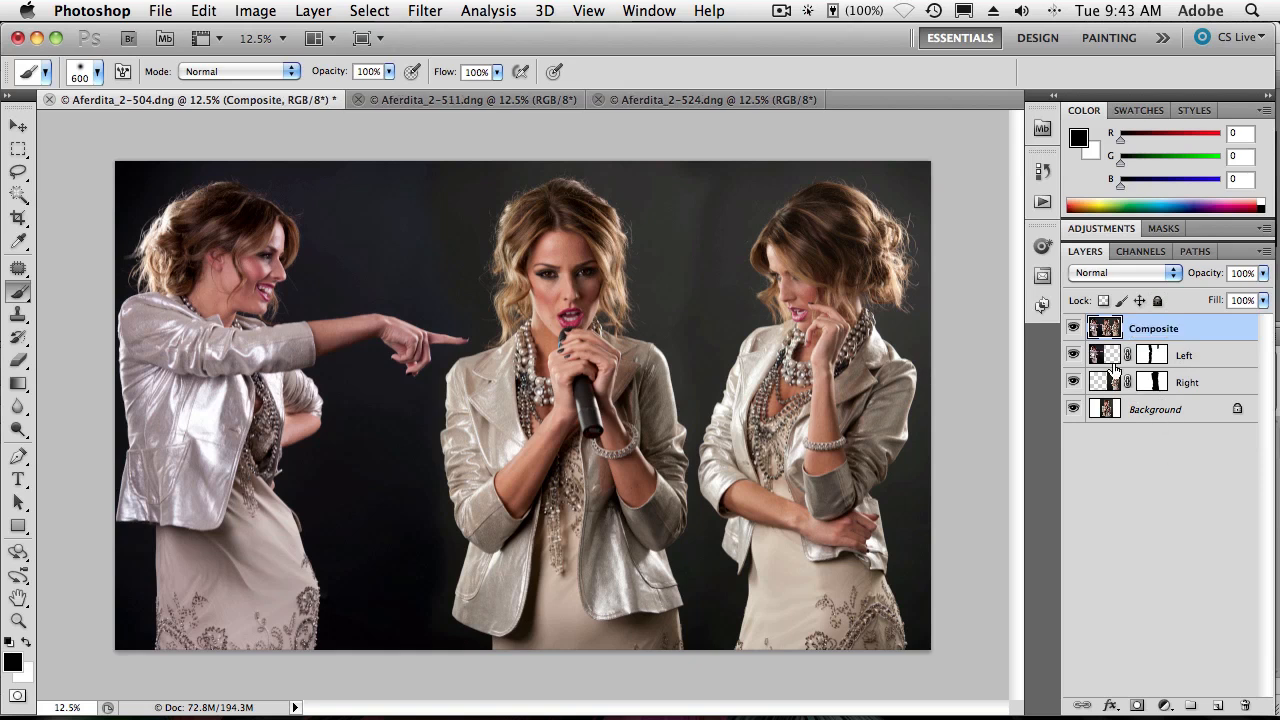
# Toggle the Composite layer's visibility to compare it with the layers below, and hide the Left, Right and Background layers
pyautogui.moveTo(1072, 354)
pyautogui.mouseDown()
pyautogui.moveTo(1074, 434)
pyautogui.moveTo(1072, 334)
pyautogui.mouseUp()
pyautogui.click(1073, 331)
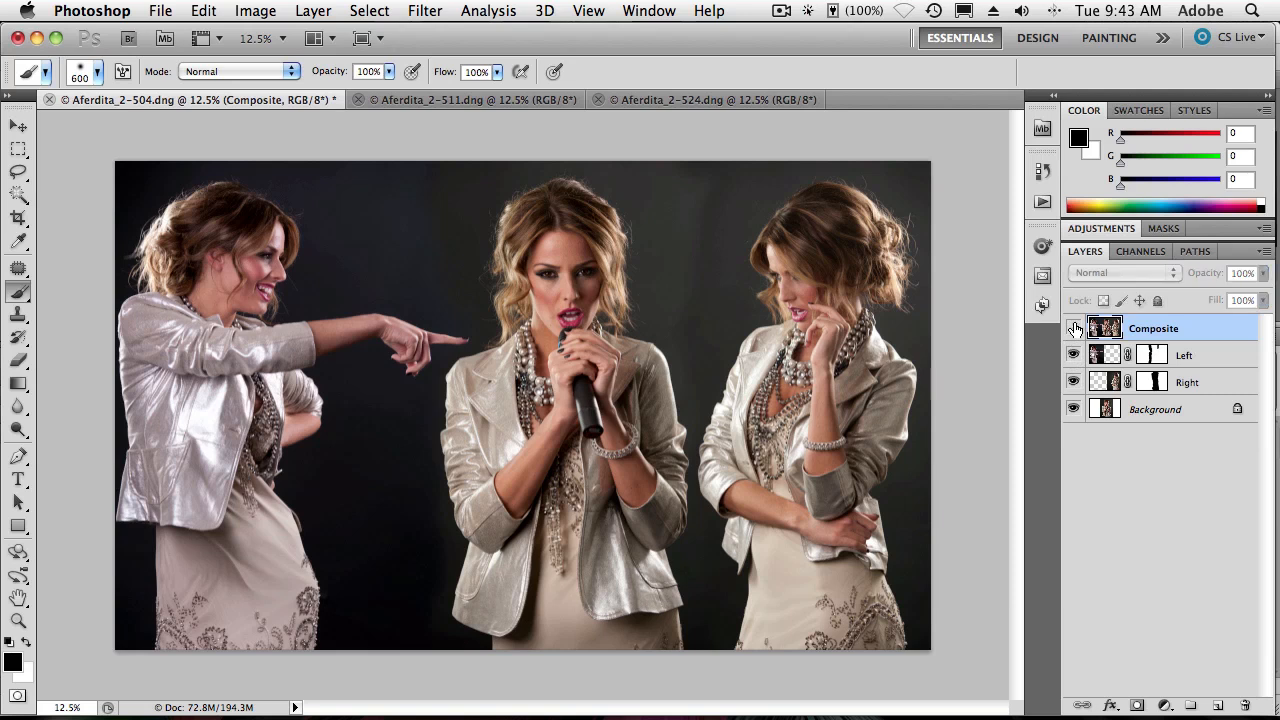
pyautogui.click(1073, 331)
pyautogui.click(1073, 331)
pyautogui.click(1073, 331)
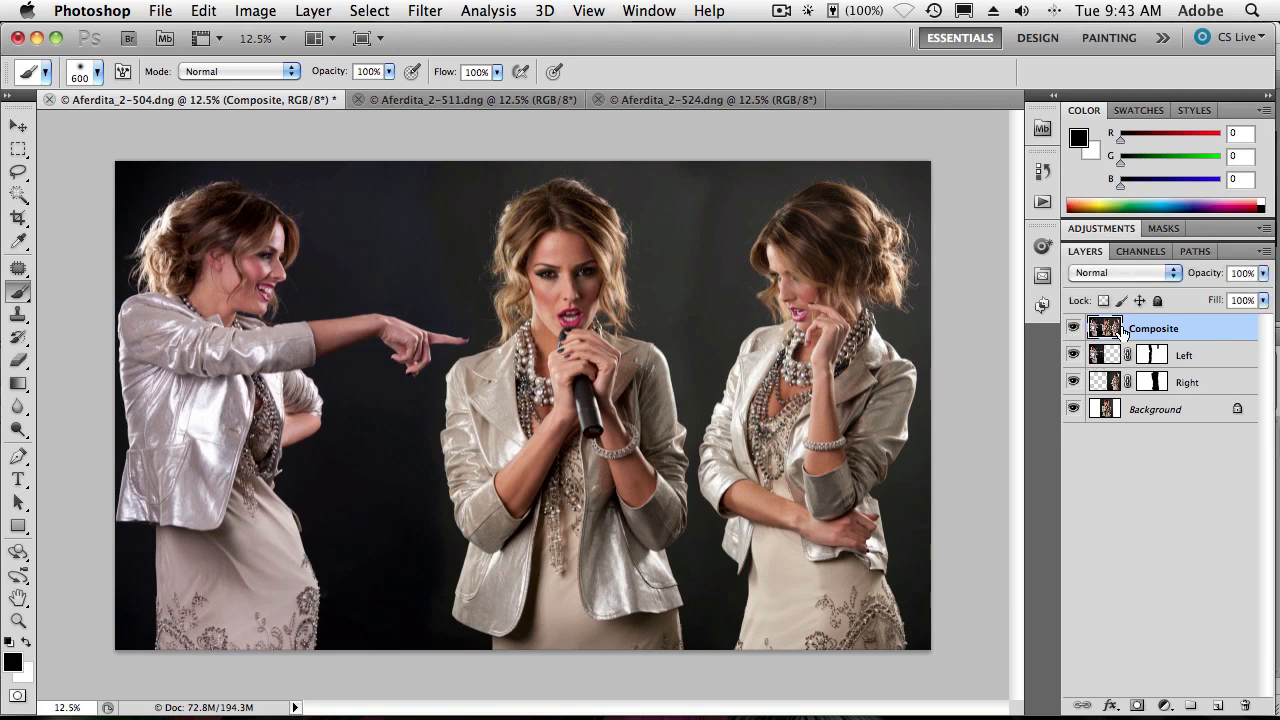
pyautogui.moveTo(1073, 355); pyautogui.dragTo(1076, 447)
# Patch the uneven backdrop areas on both sides of the microphone woman's head with cleaner dark background, using the Patch tool in Source mode
pyautogui.click(18, 270)
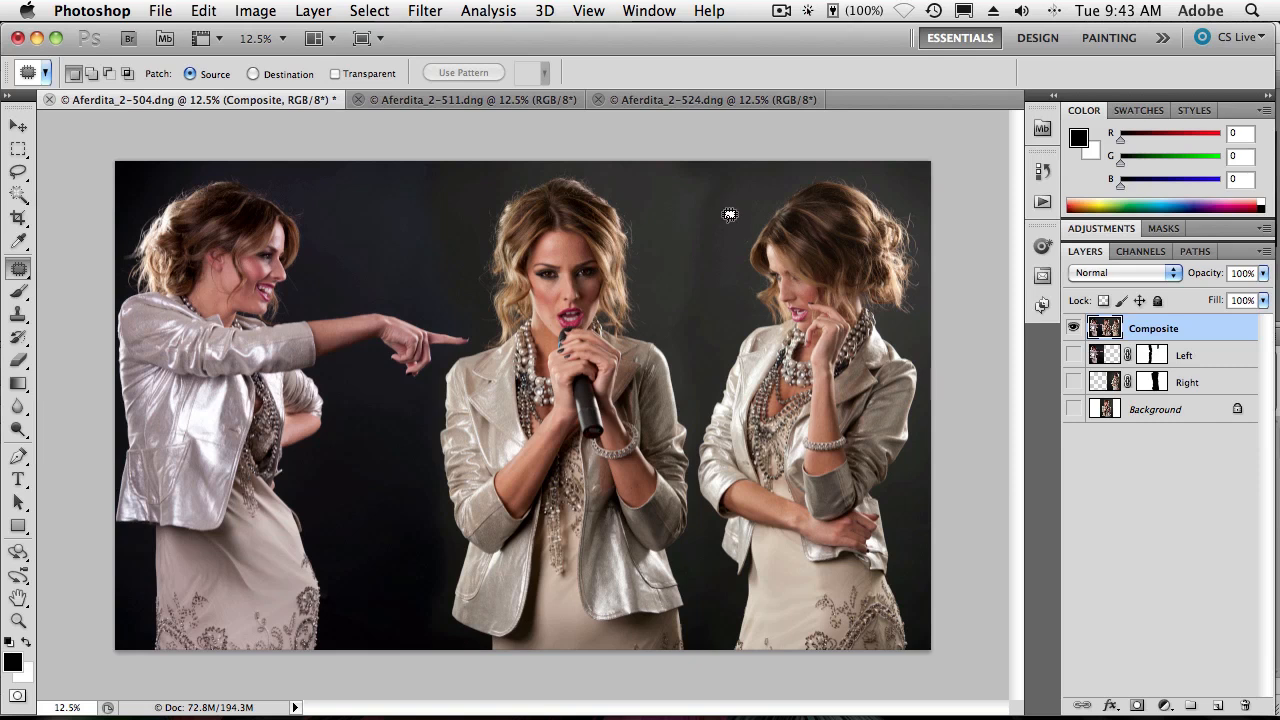
pyautogui.moveTo(732, 240)
pyautogui.mouseDown()
pyautogui.moveTo(735, 184)
pyautogui.moveTo(716, 157)
pyautogui.moveTo(692, 168)
pyautogui.moveTo(675, 224)
pyautogui.moveTo(684, 393)
pyautogui.moveTo(731, 237)
pyautogui.mouseUp()
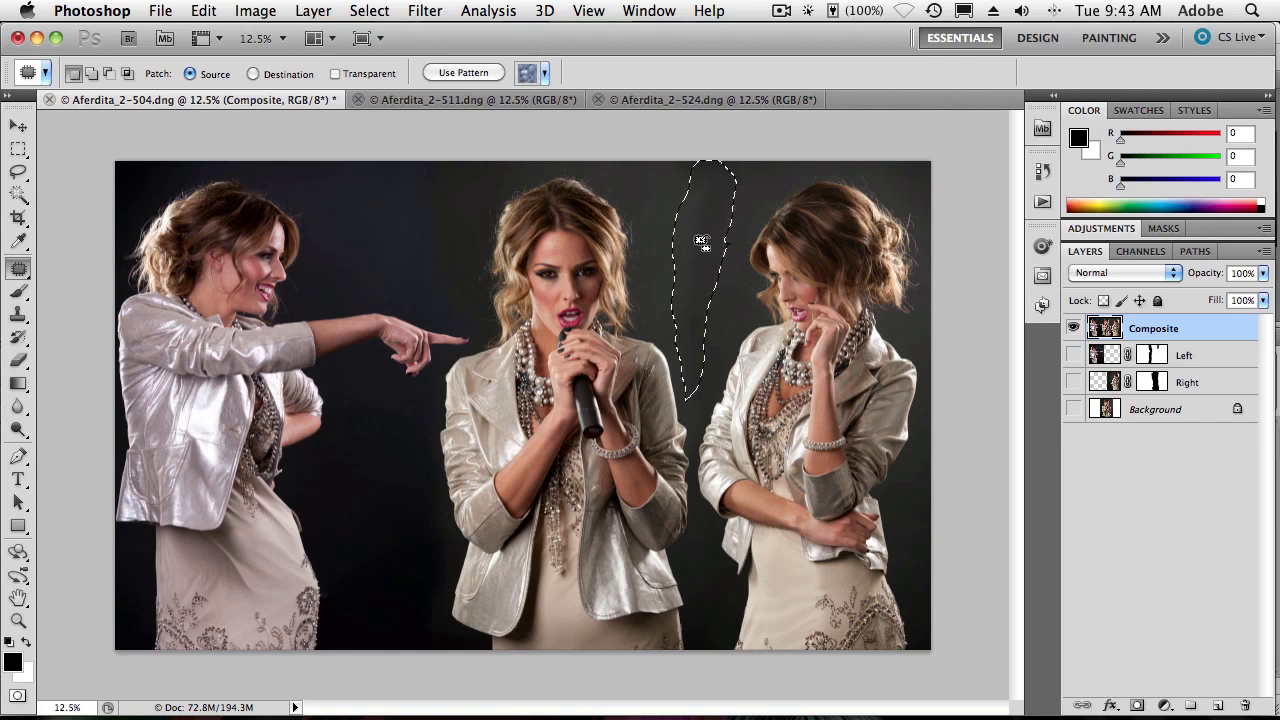
pyautogui.moveTo(697, 244); pyautogui.dragTo(353, 480)
pyautogui.click(724, 325)
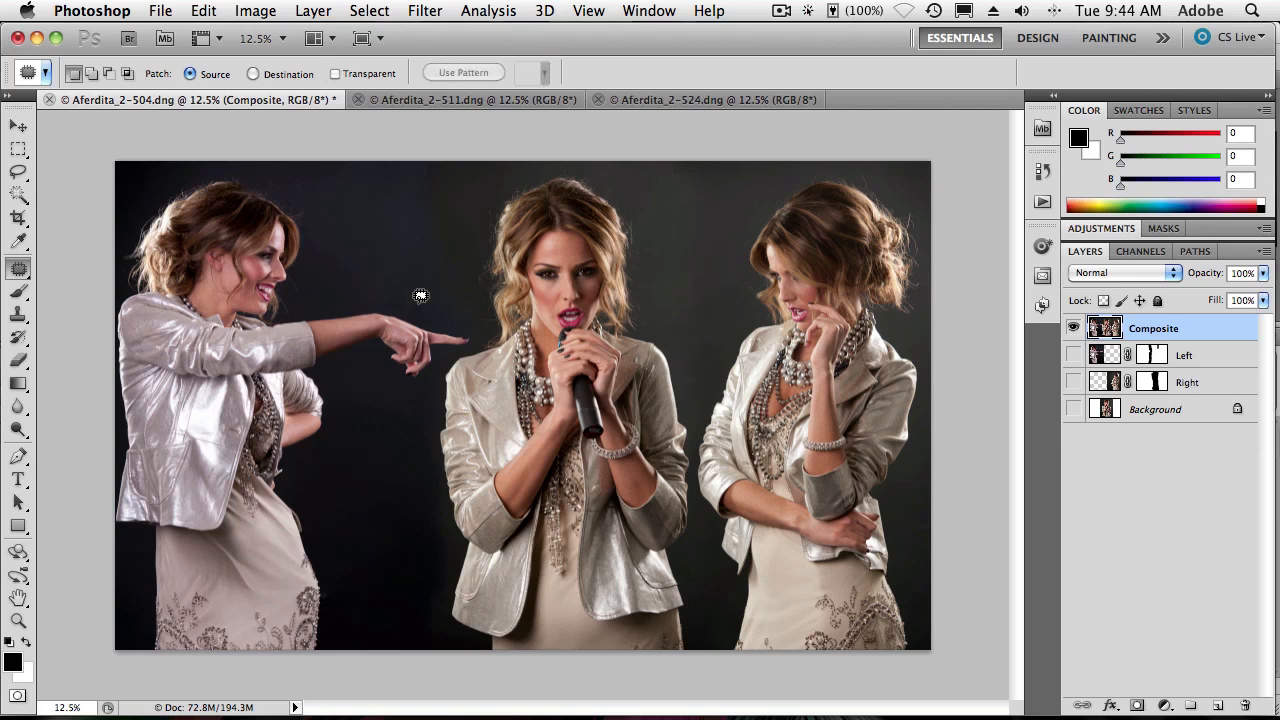
pyautogui.moveTo(458, 299)
pyautogui.mouseDown()
pyautogui.moveTo(455, 200)
pyautogui.moveTo(436, 158)
pyautogui.moveTo(405, 176)
pyautogui.moveTo(411, 228)
pyautogui.moveTo(433, 308)
pyautogui.moveTo(447, 320)
pyautogui.moveTo(456, 298)
pyautogui.moveTo(388, 423)
pyautogui.moveTo(340, 590)
pyautogui.mouseUp()
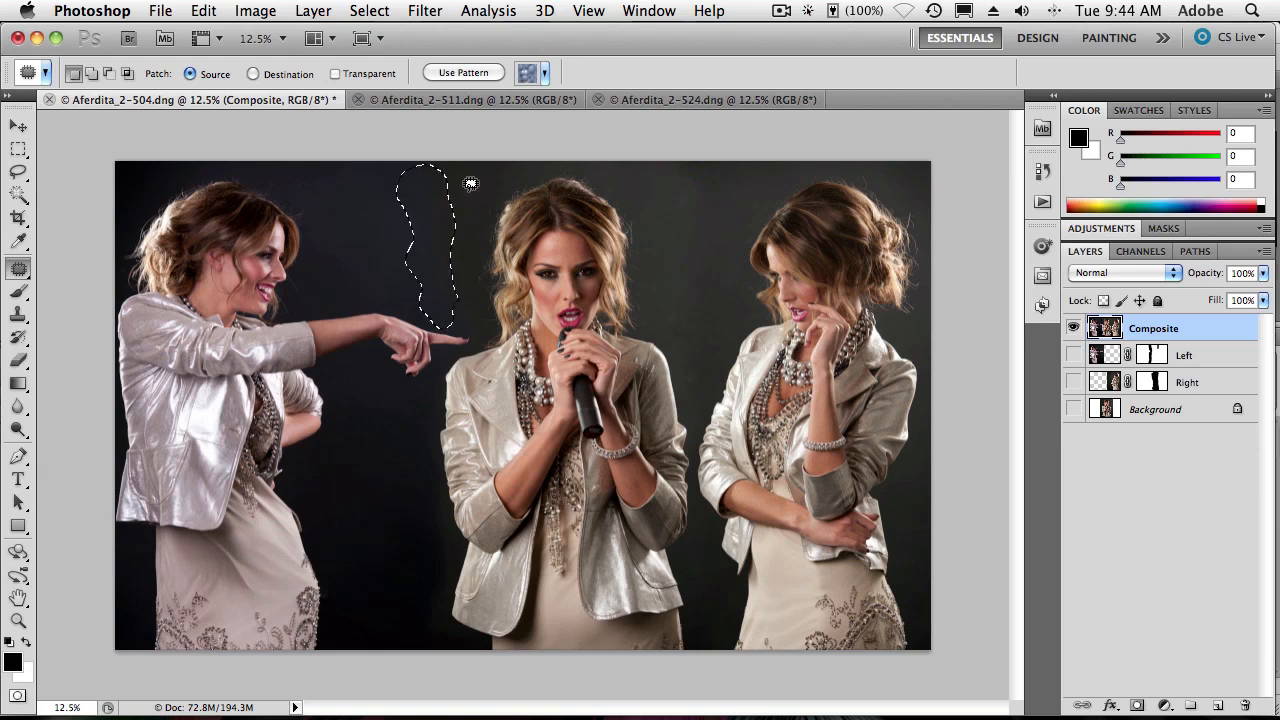
pyautogui.click(364, 240)
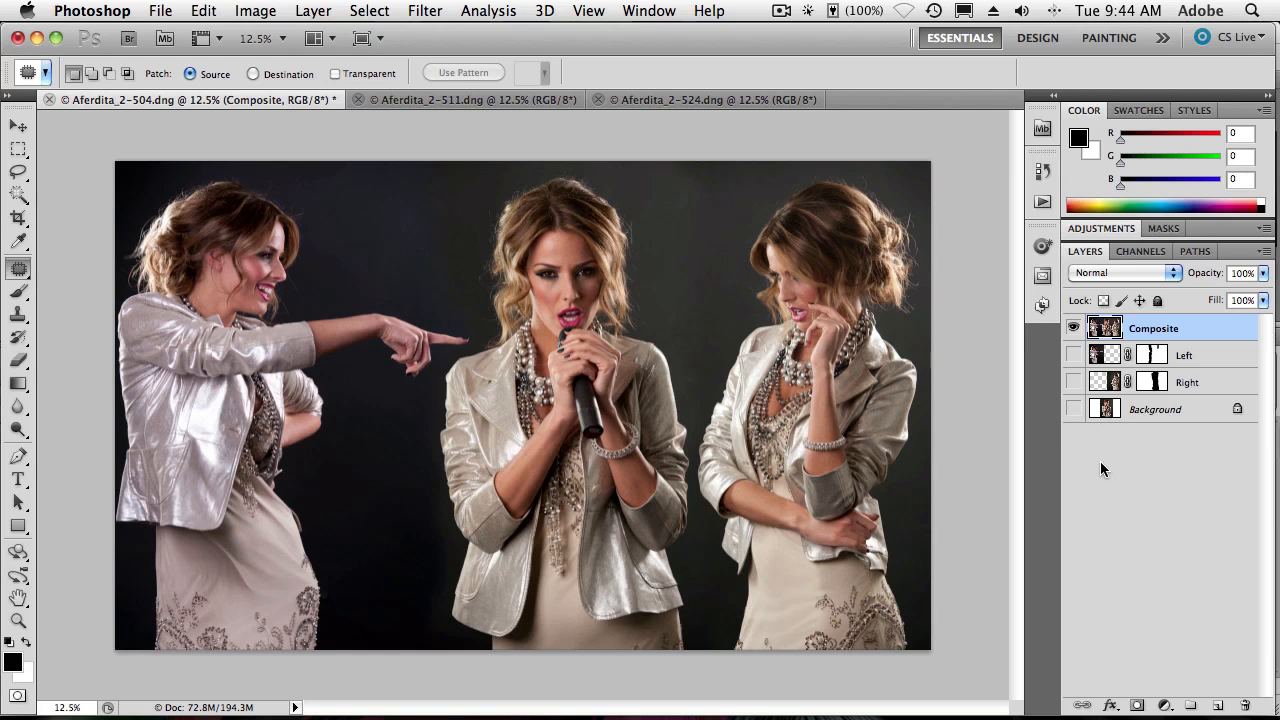
# Run the TW Water Mark action to add the photographer's watermark text to the composite
pyautogui.click(1043, 203)
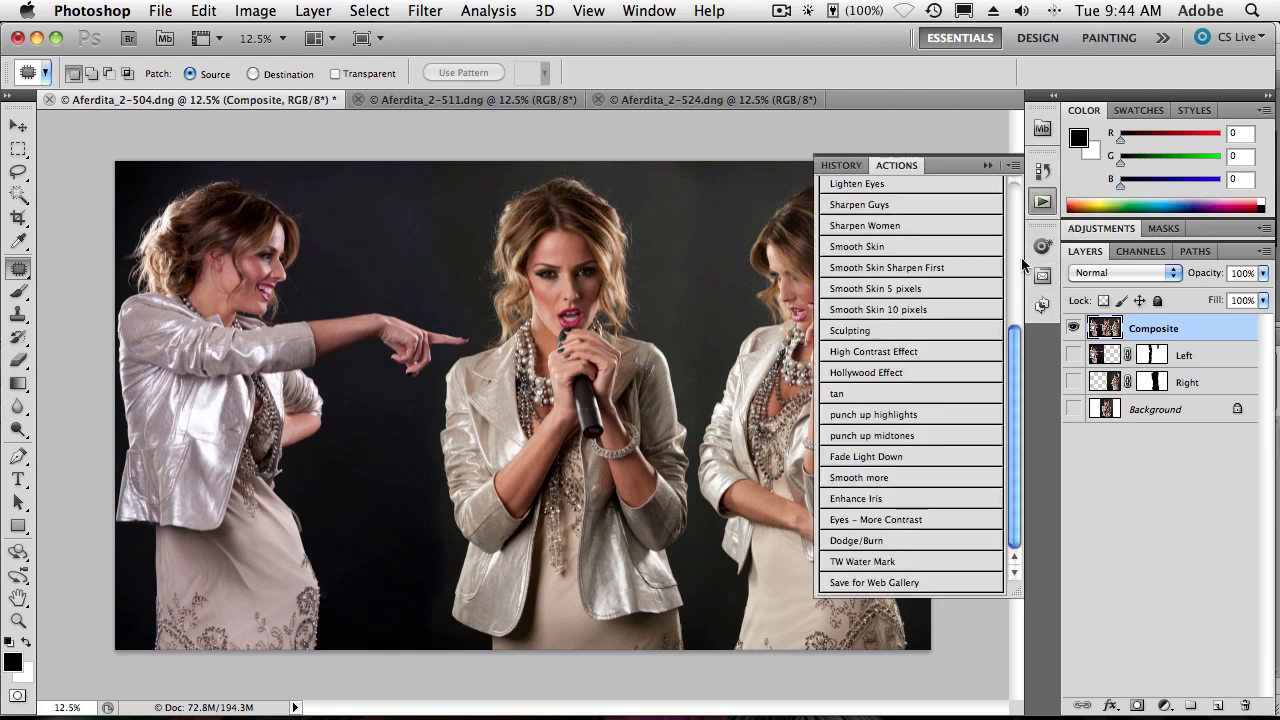
pyautogui.click(868, 562)
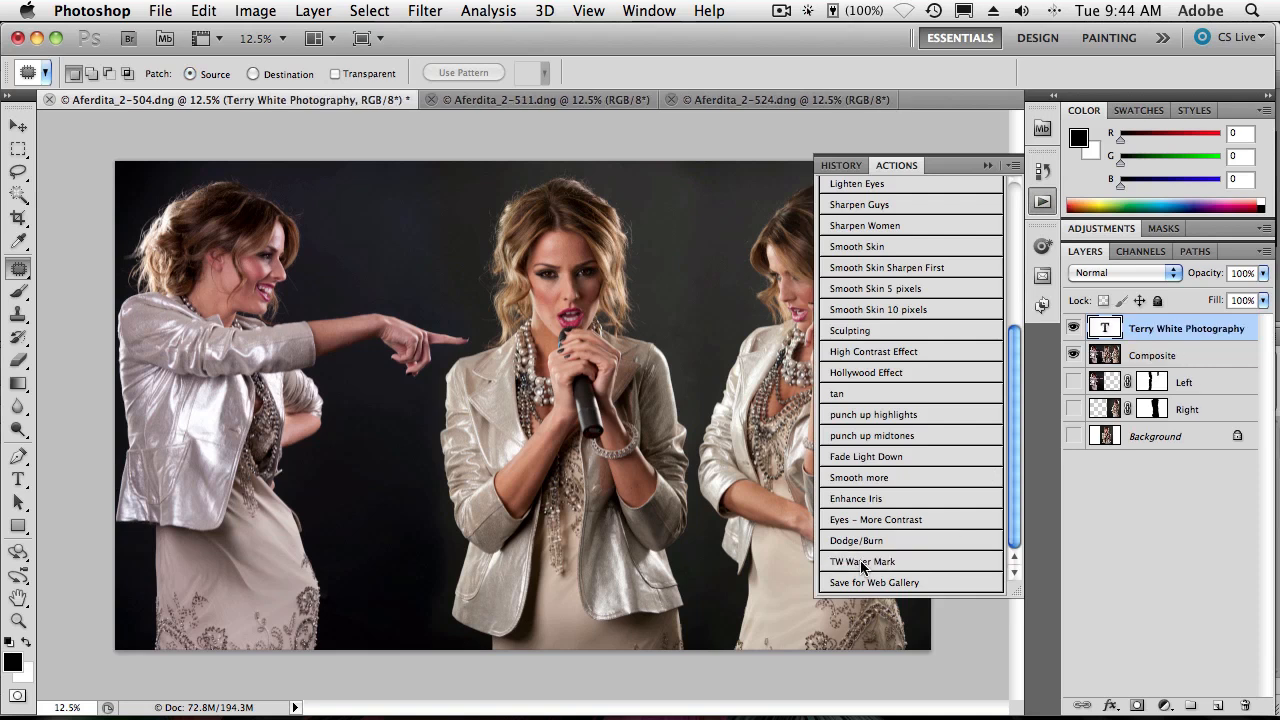
pyautogui.click(987, 165)
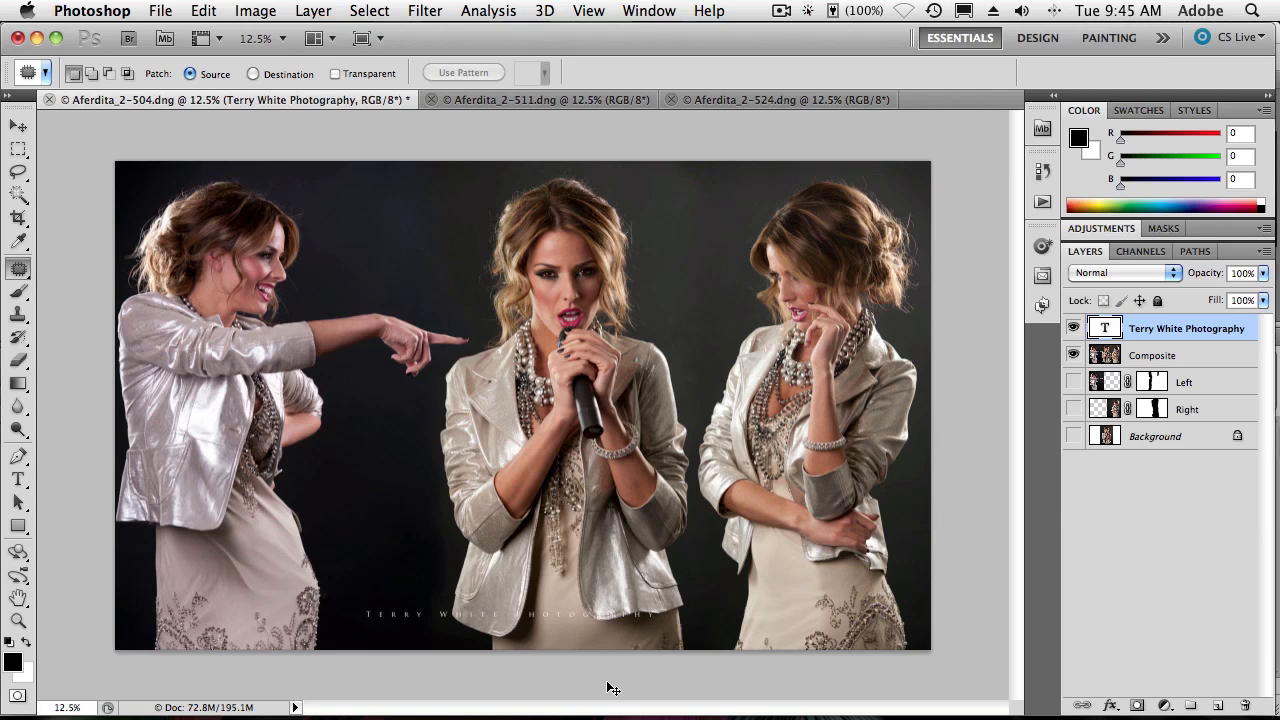
# Enlarge the watermark text proportionally to about 158% by extending it in both directions
pyautogui.press('super+t')
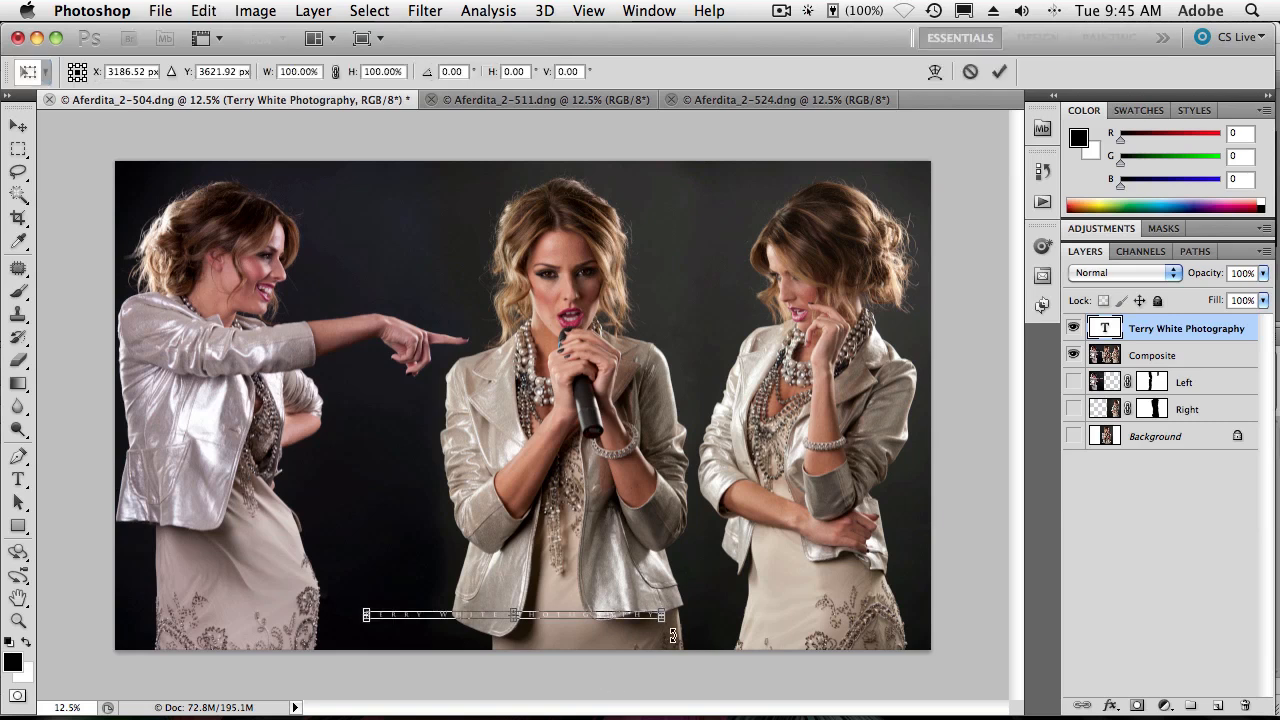
pyautogui.moveTo(663, 612); pyautogui.dragTo(761, 590)
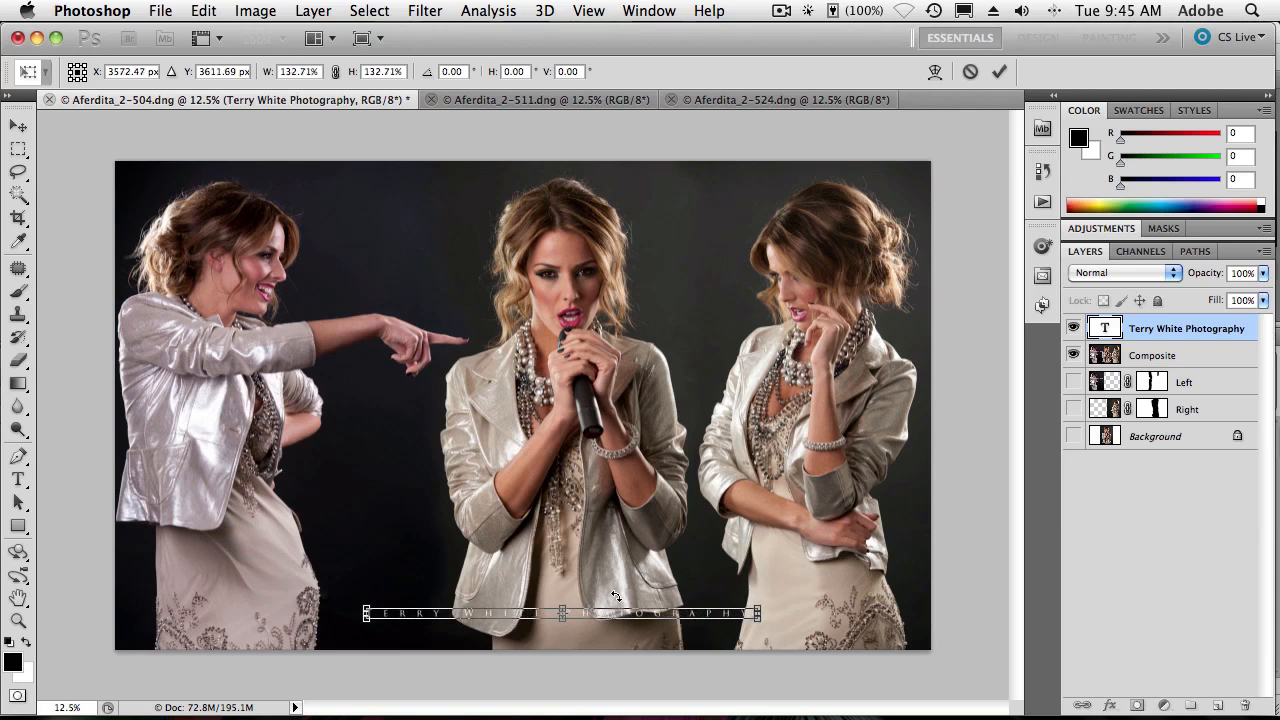
pyautogui.moveTo(366, 617); pyautogui.dragTo(293, 632)
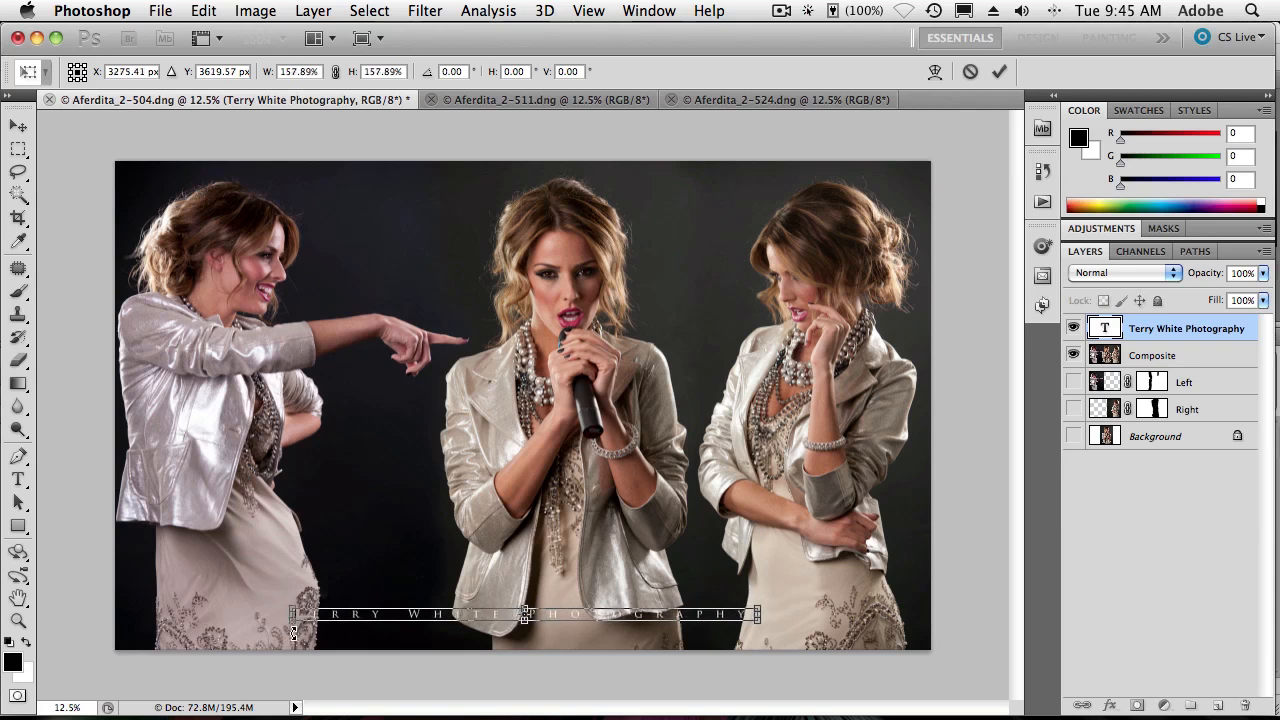
pyautogui.press('Return')
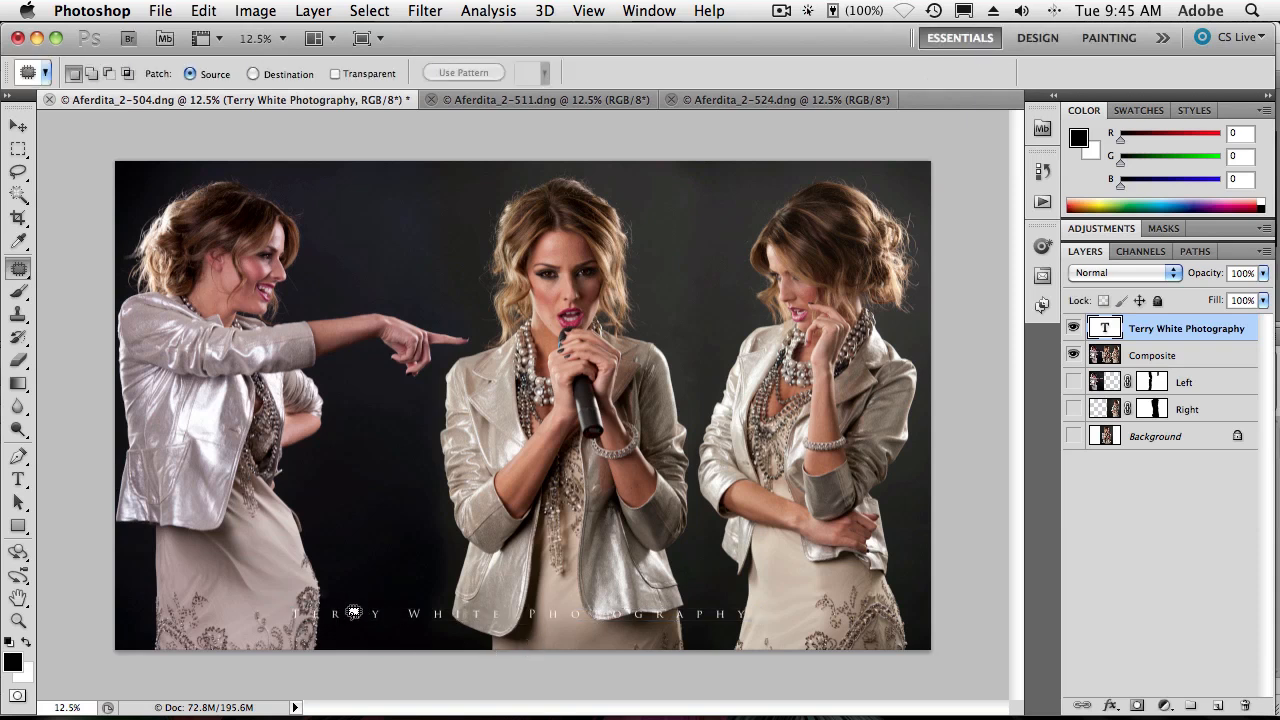
# Lower the watermark layer's opacity to 49% and move the text slightly towards the woman on the right
pyautogui.moveTo(1219, 276); pyautogui.dragTo(1169, 278)
pyautogui.press('v')
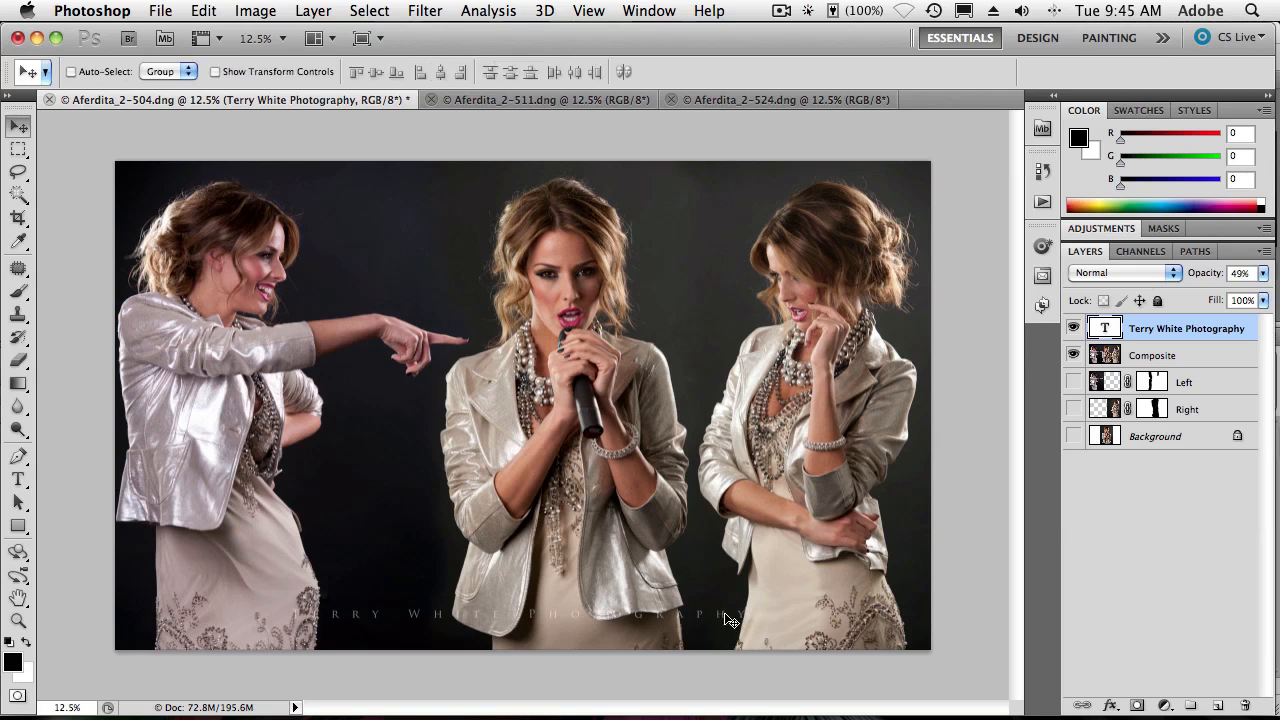
pyautogui.moveTo(727, 621); pyautogui.dragTo(756, 619)
pyautogui.click(1157, 302)
pyautogui.click(1157, 302)
# Add a Black & White adjustment layer with the Maximum White preset directly above the Composite layer
pyautogui.click(1150, 356)
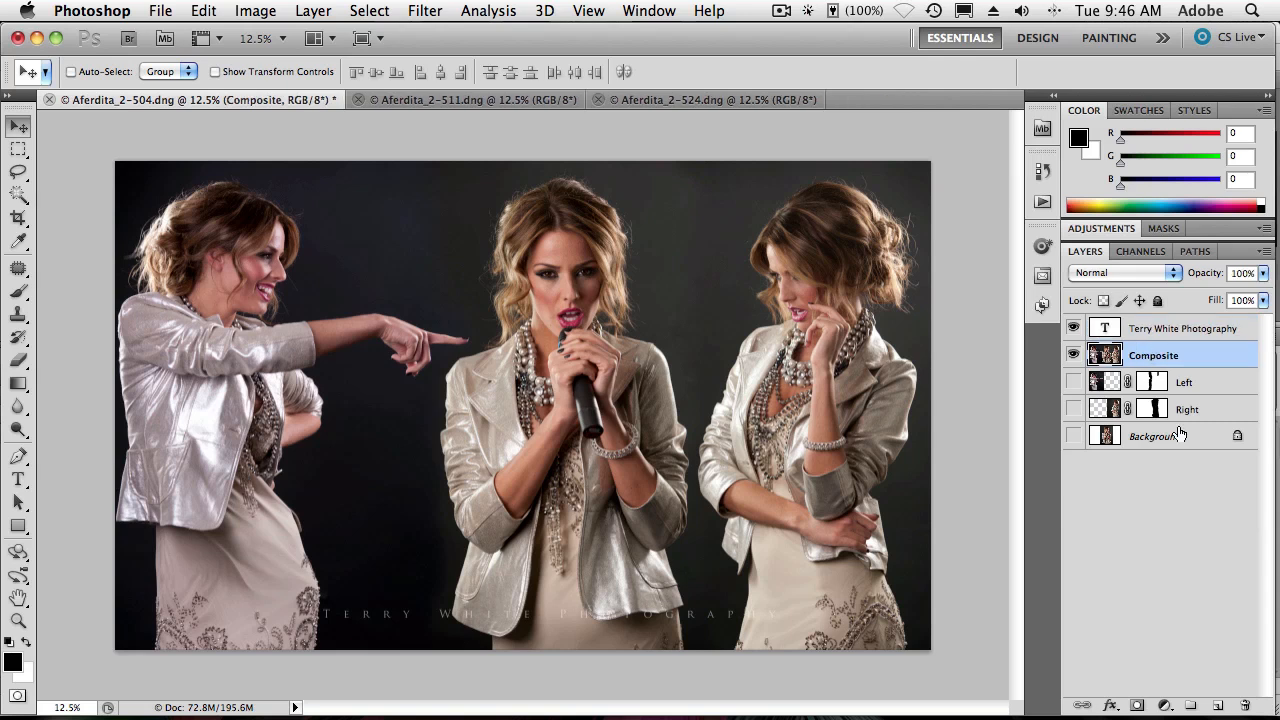
pyautogui.click(1106, 232)
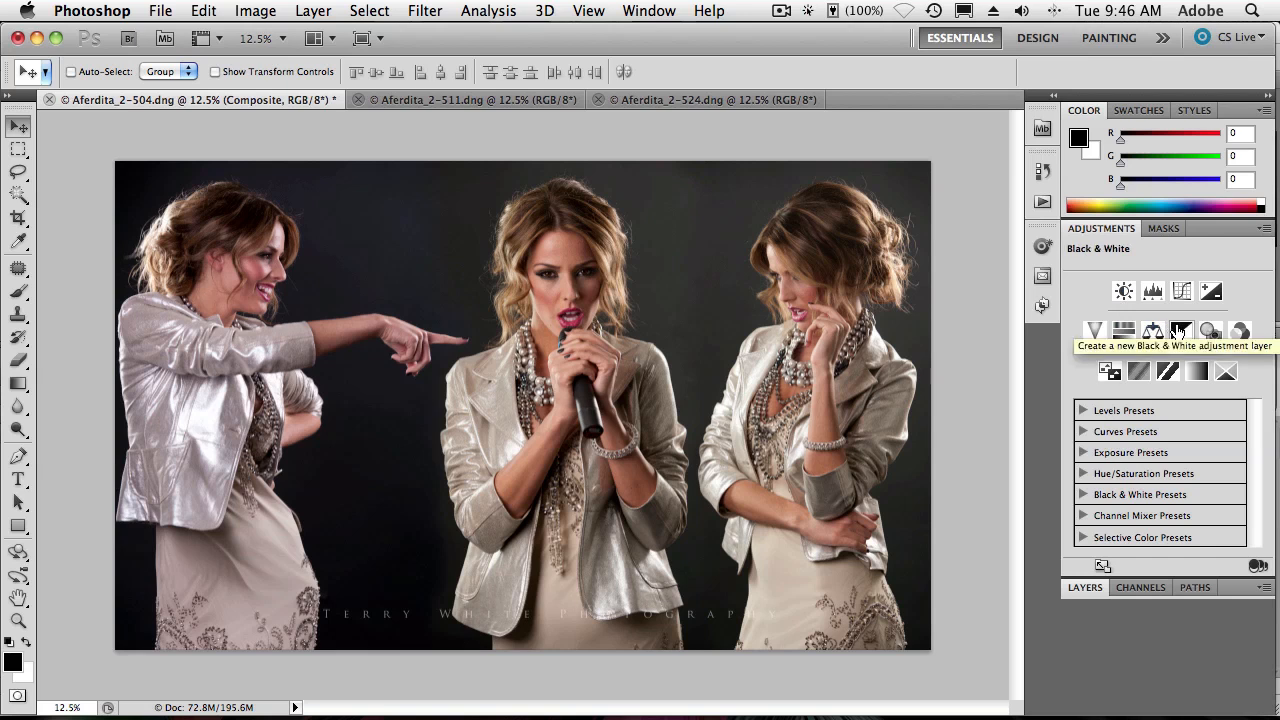
pyautogui.click(1084, 496)
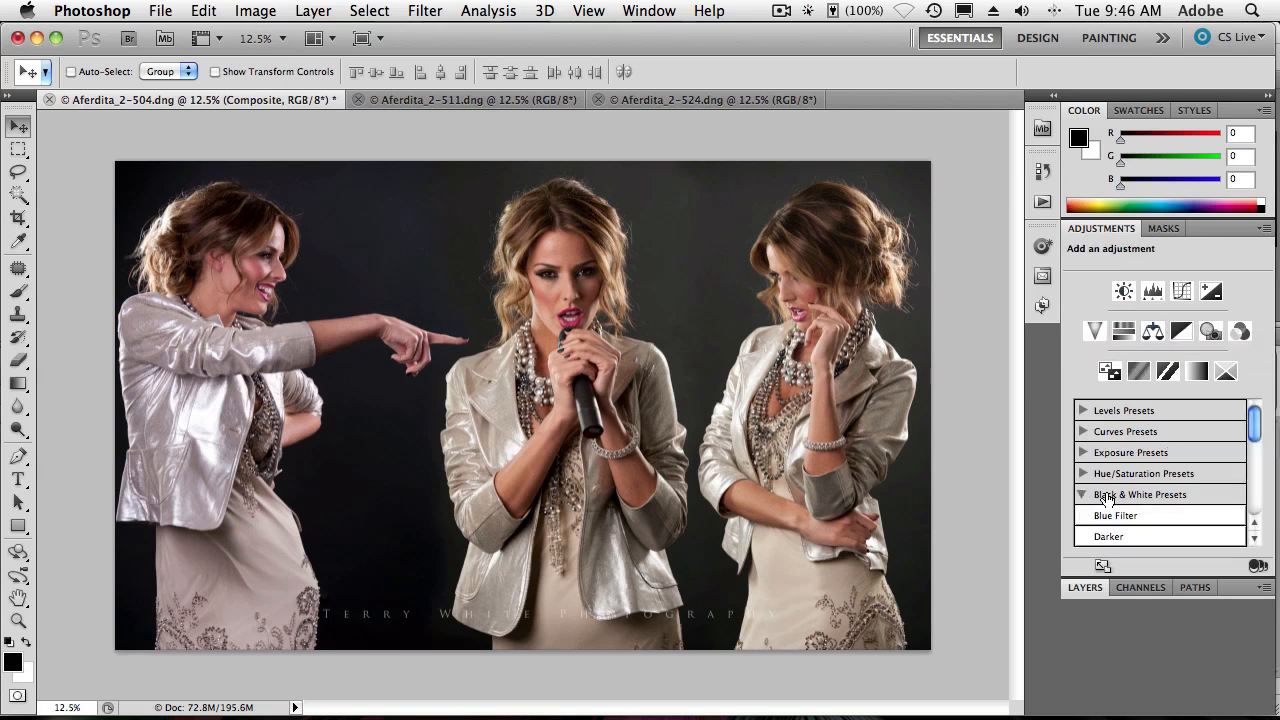
pyautogui.scroll(-3, 1194, 499)
pyautogui.scroll(2, 1195, 500)
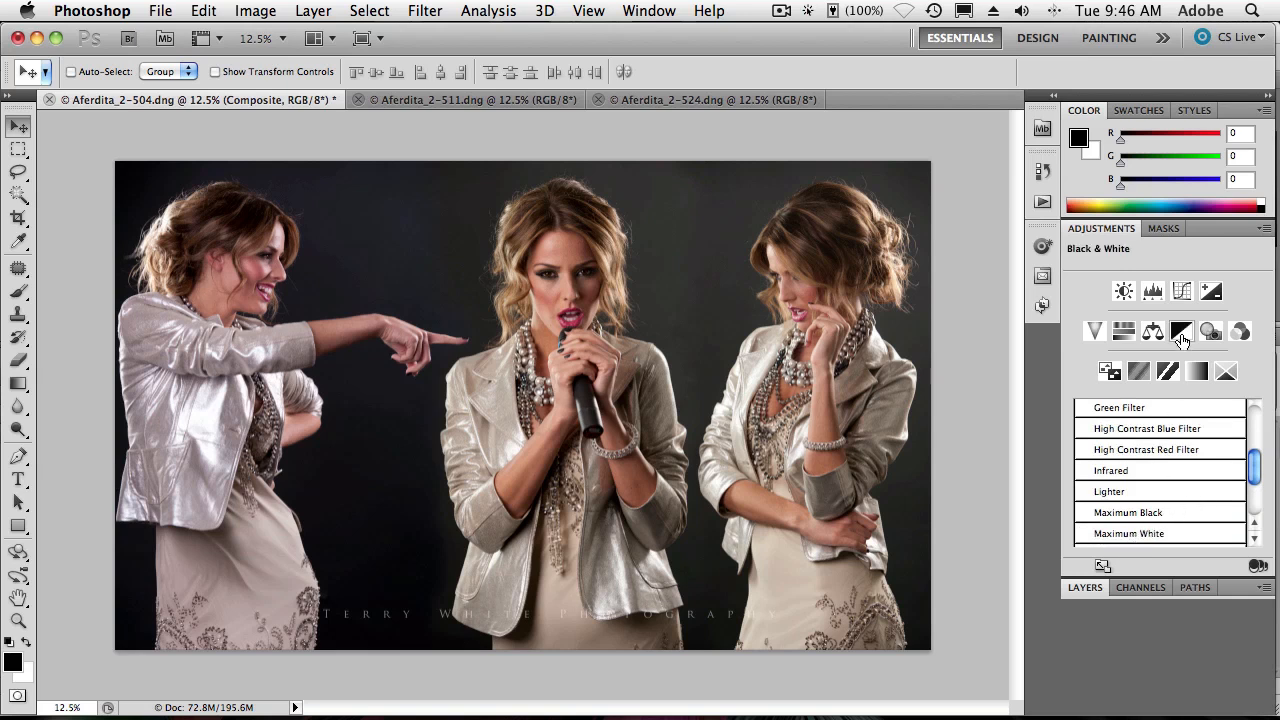
pyautogui.click(1147, 534)
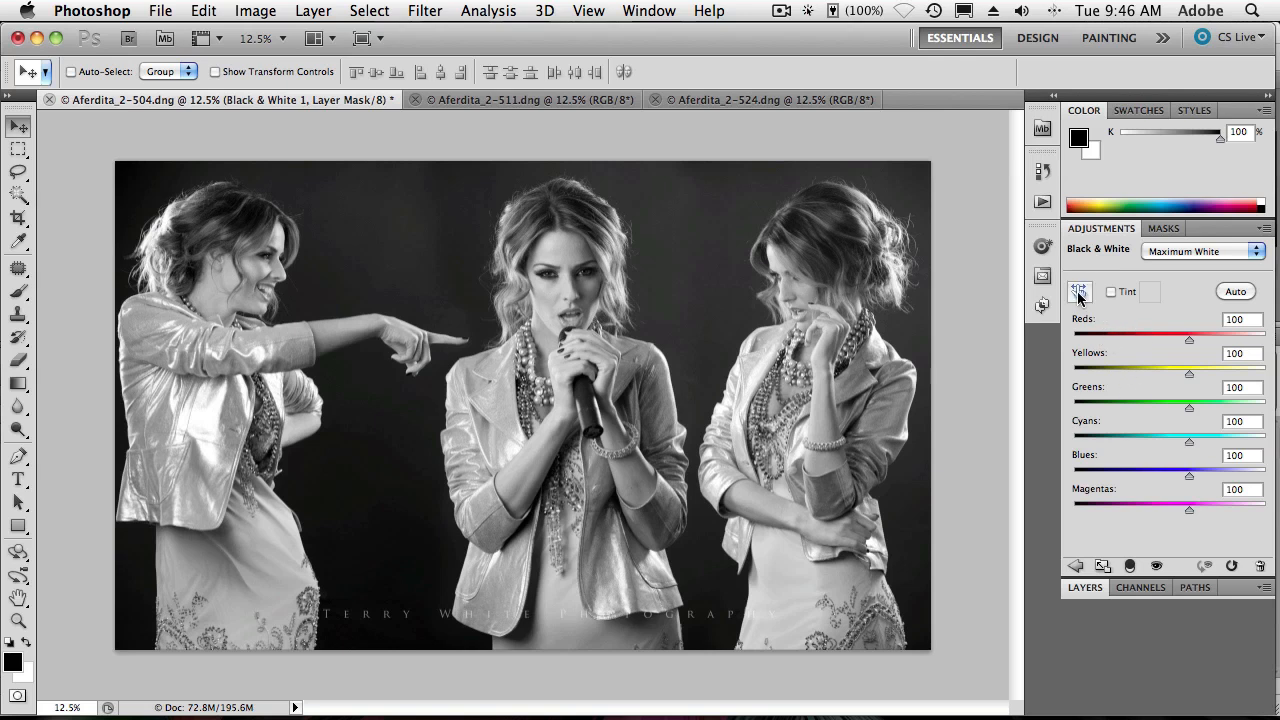
# Fine-tune the black-and-white tones of the thinking woman's hair and the microphone woman's jacket with the on-image adjustment tool
pyautogui.click(1078, 293)
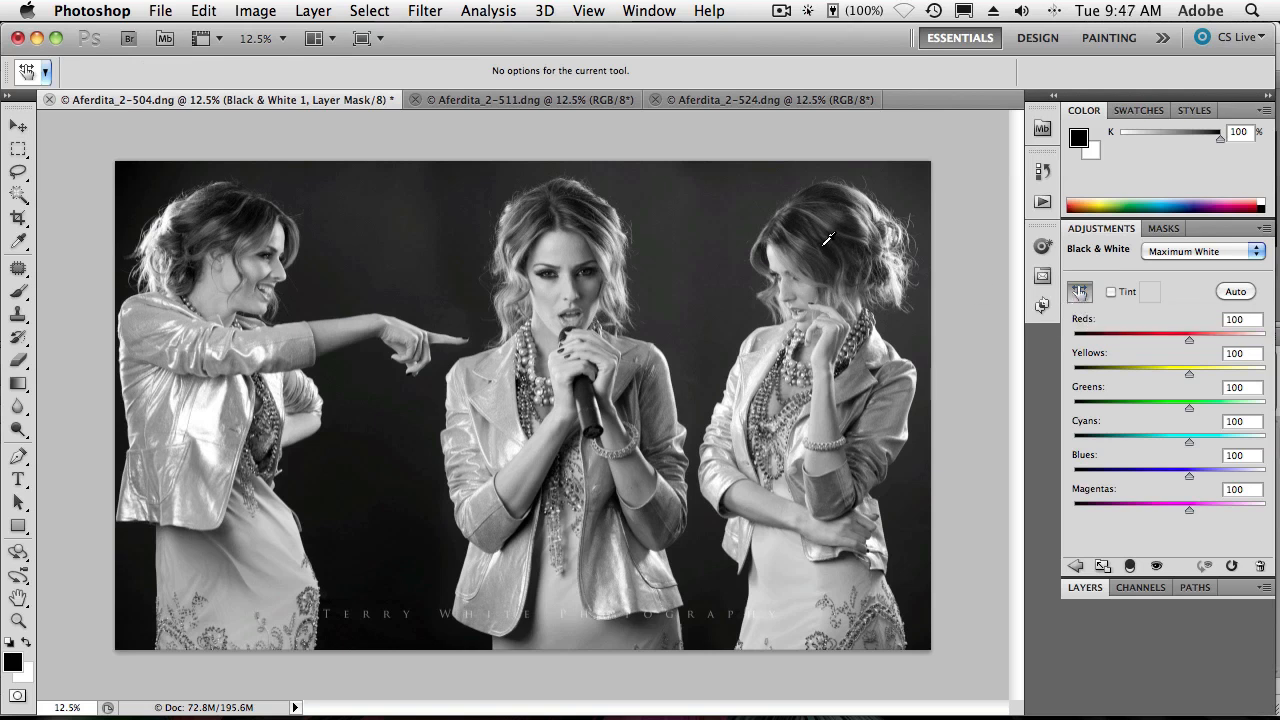
pyautogui.moveTo(828, 238)
pyautogui.mouseDown()
pyautogui.moveTo(838, 253)
pyautogui.moveTo(865, 252)
pyautogui.moveTo(663, 260)
pyautogui.moveTo(942, 261)
pyautogui.moveTo(627, 266)
pyautogui.moveTo(900, 264)
pyautogui.moveTo(740, 263)
pyautogui.moveTo(833, 262)
pyautogui.mouseUp()
pyautogui.moveTo(492, 398); pyautogui.dragTo(464, 405)
# Compare the image with and without the Black & White adjustment layer, and set that layer's opacity to 66%
pyautogui.click(1085, 588)
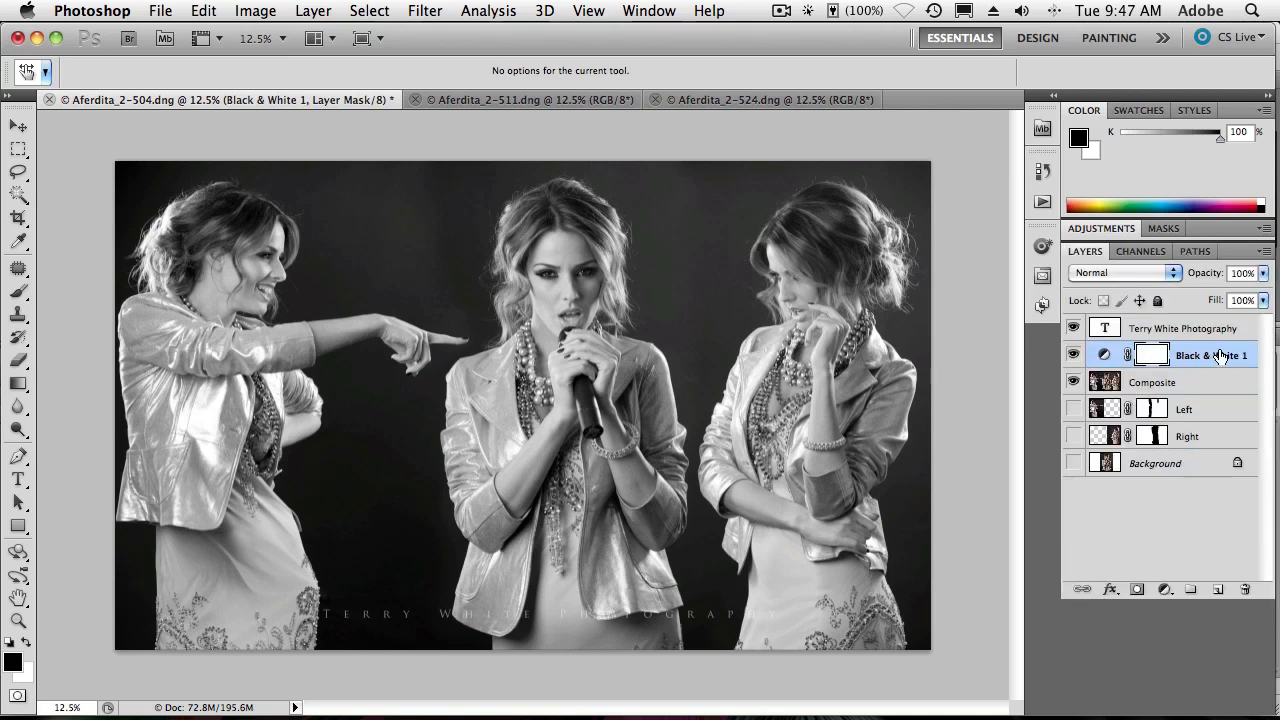
pyautogui.click(1073, 356)
pyautogui.click(1073, 356)
pyautogui.moveTo(1208, 278); pyautogui.dragTo(1175, 278)
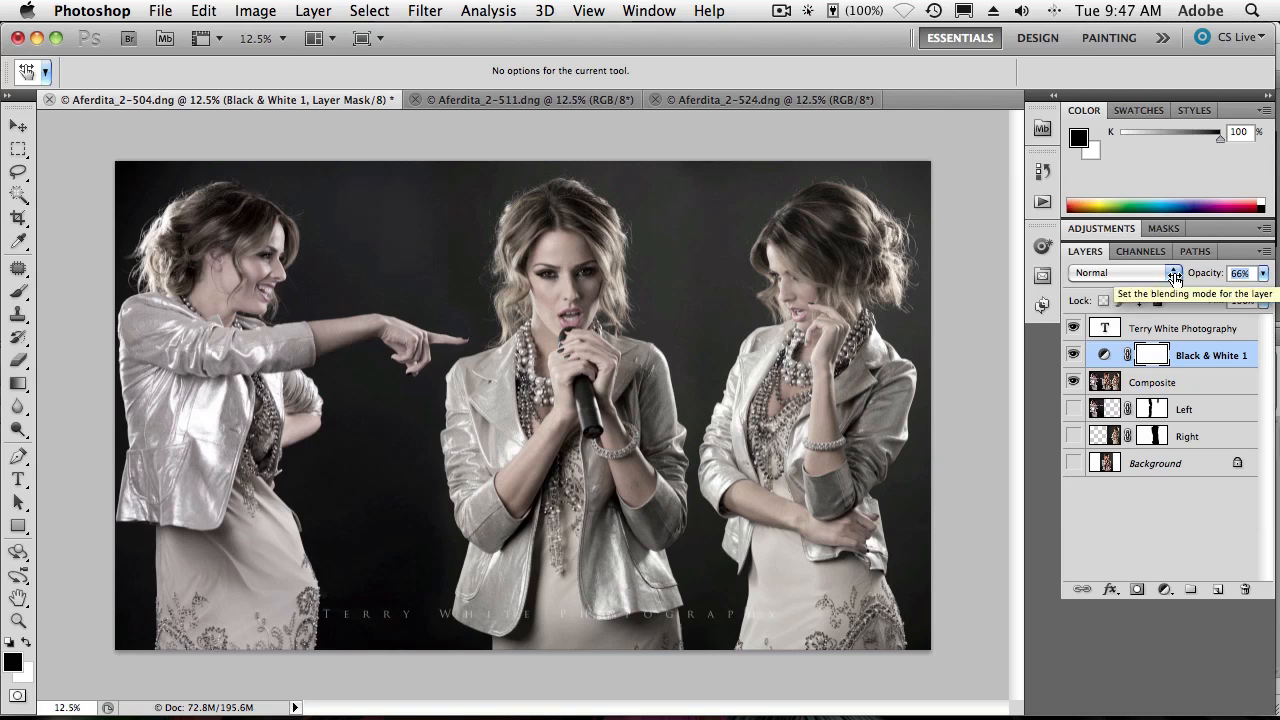